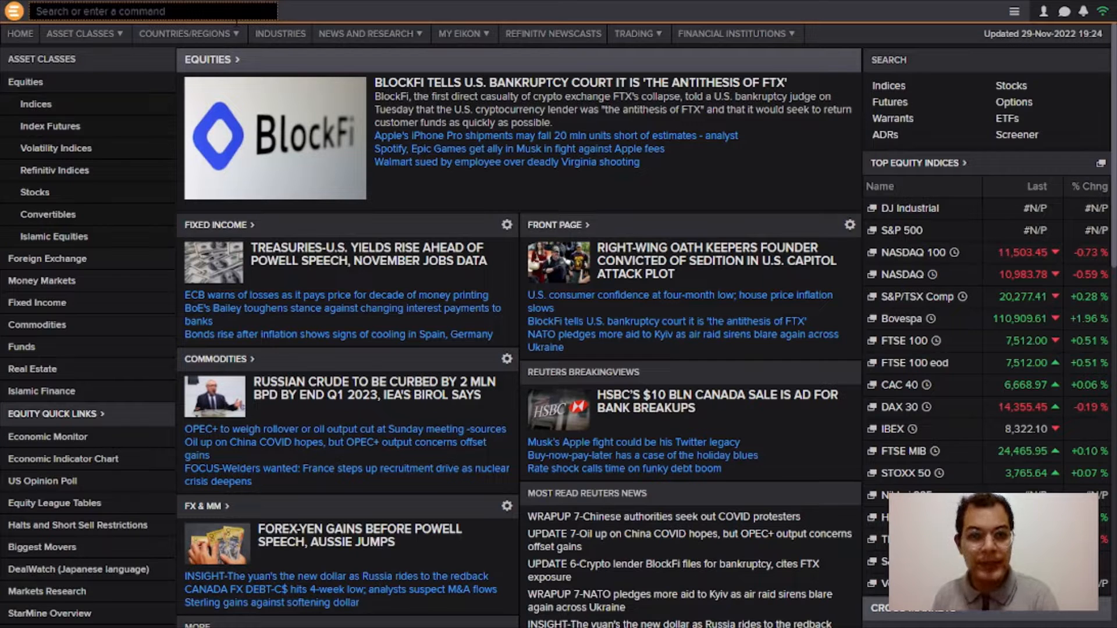
Find and open the Screener app, and set the screen's currency to Brazilian Real (BRL).
type("SCRE")
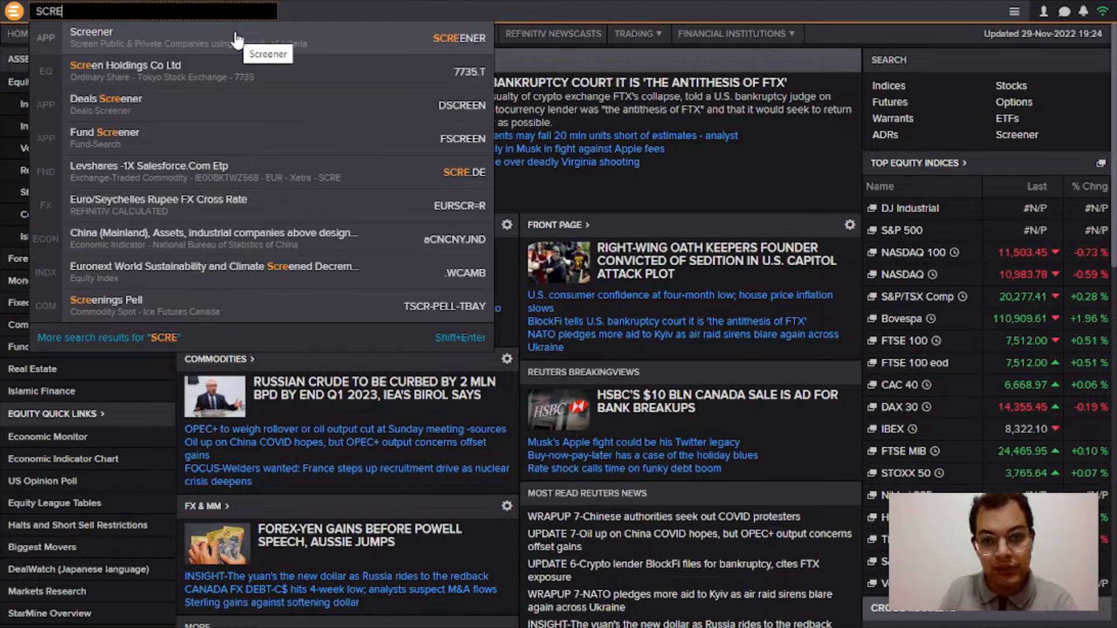
left_click(235, 34)
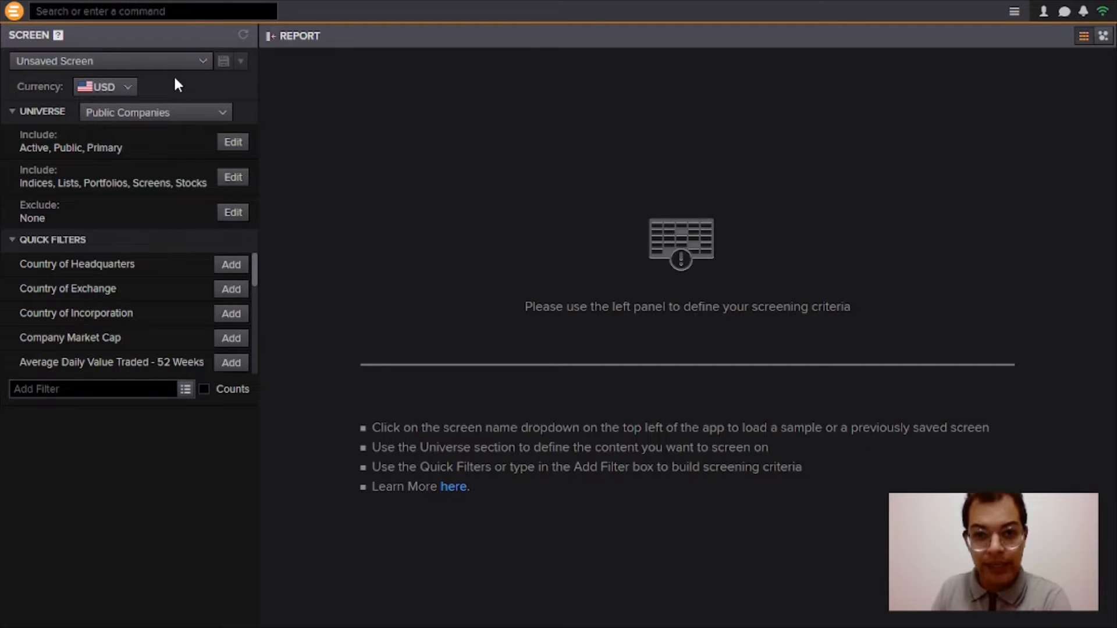
left_click(123, 89)
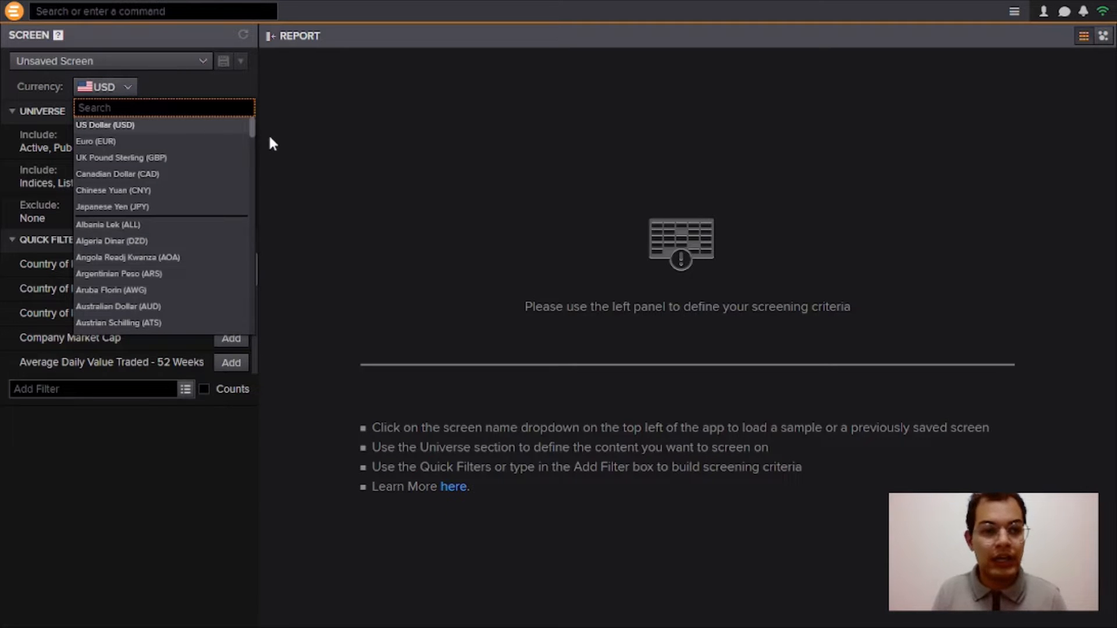
type("BRL")
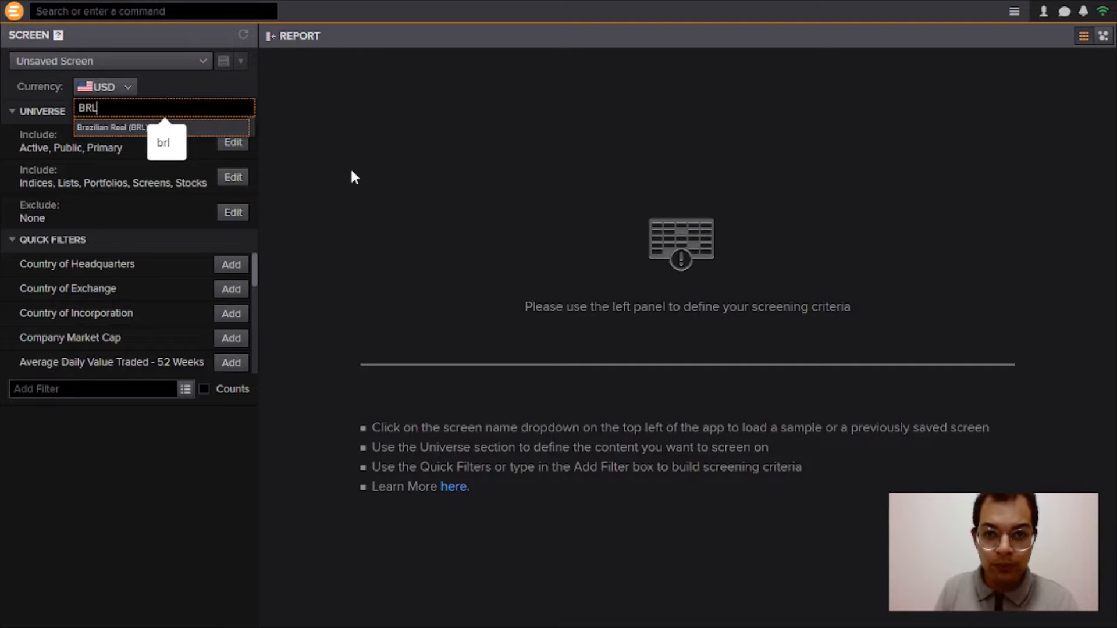
left_click(106, 138)
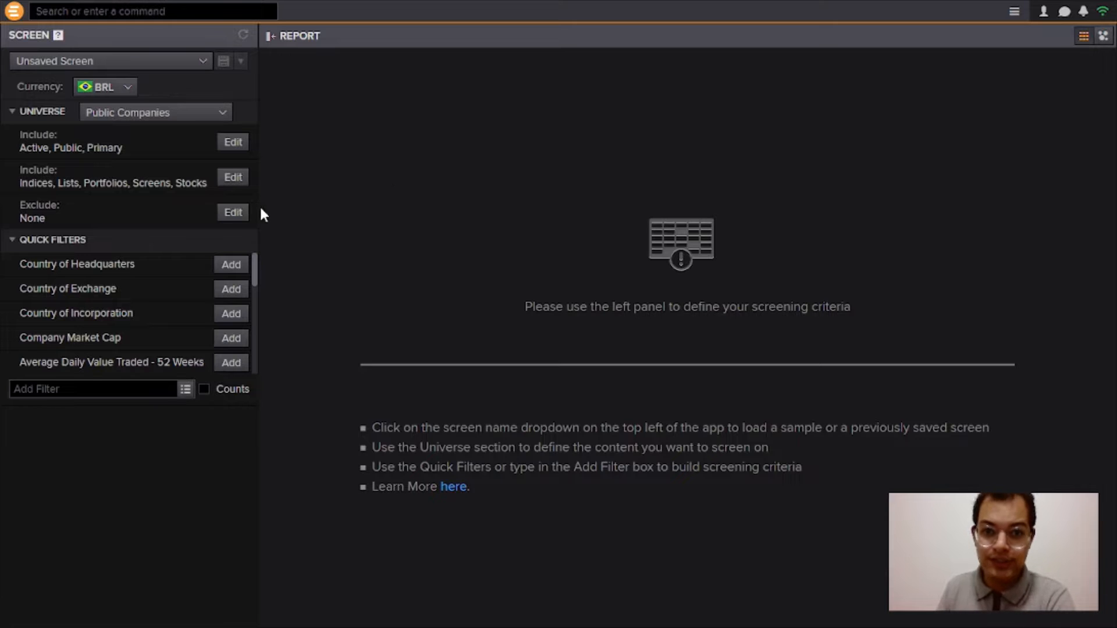
Add a Country of Headquarters filter that includes only Brazil, found under Americas, Latin America.
left_click(228, 266)
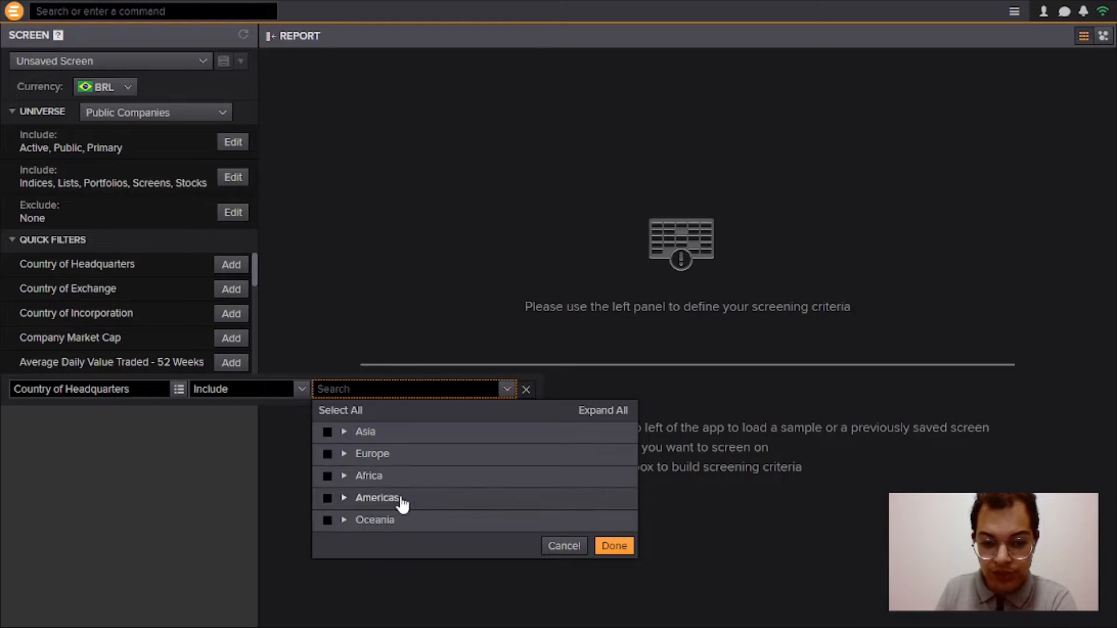
left_click(344, 498)
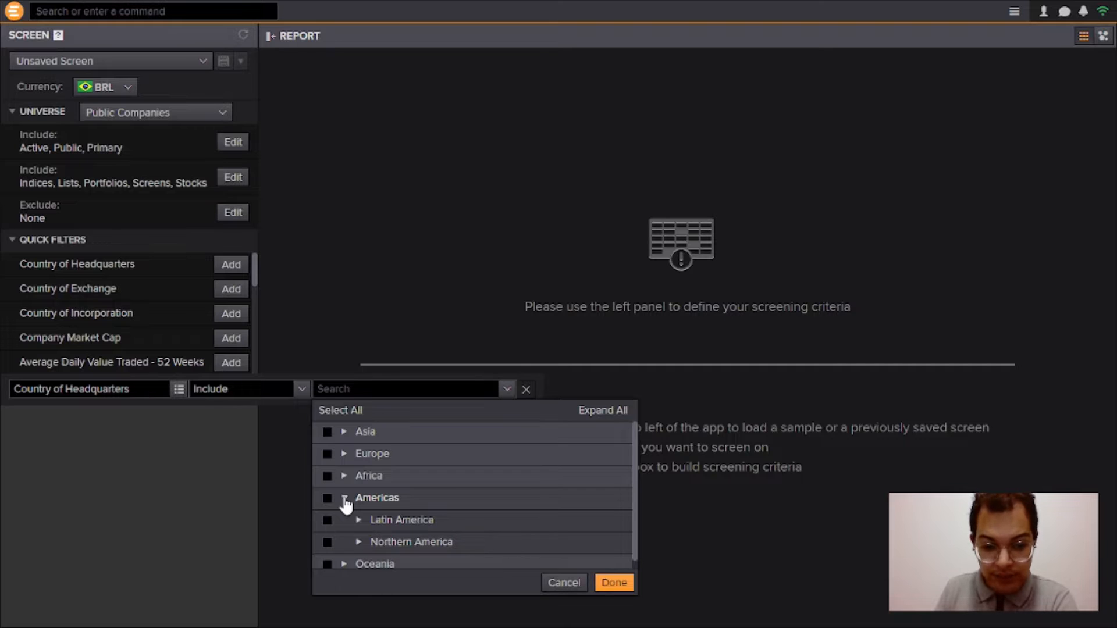
scroll(347, 505, "down", 1)
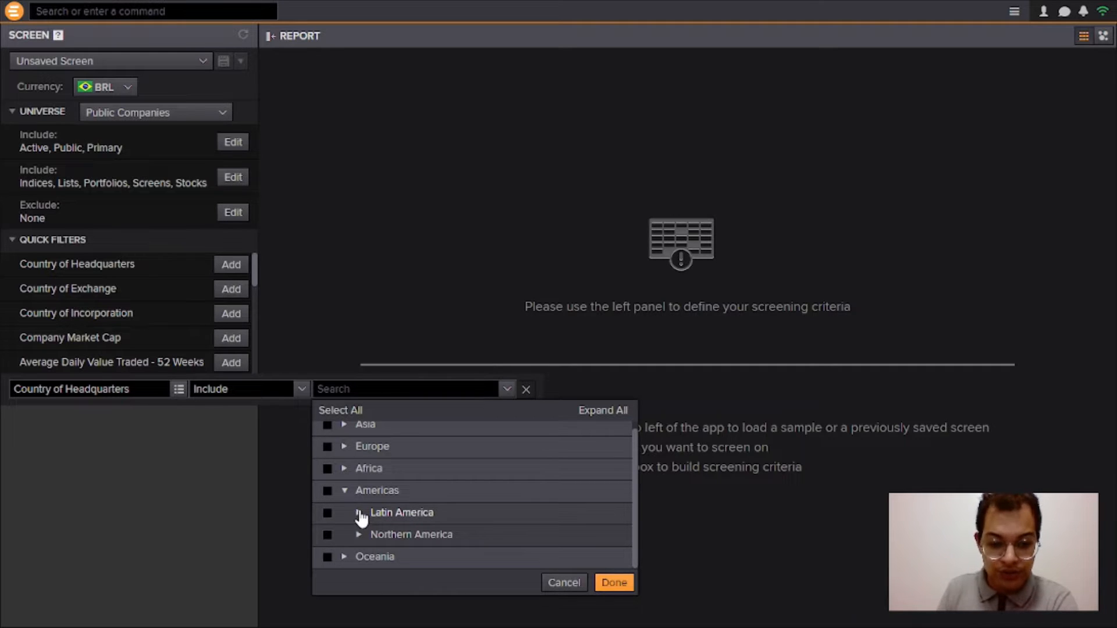
left_click(359, 513)
scroll(369, 510, "down", 3)
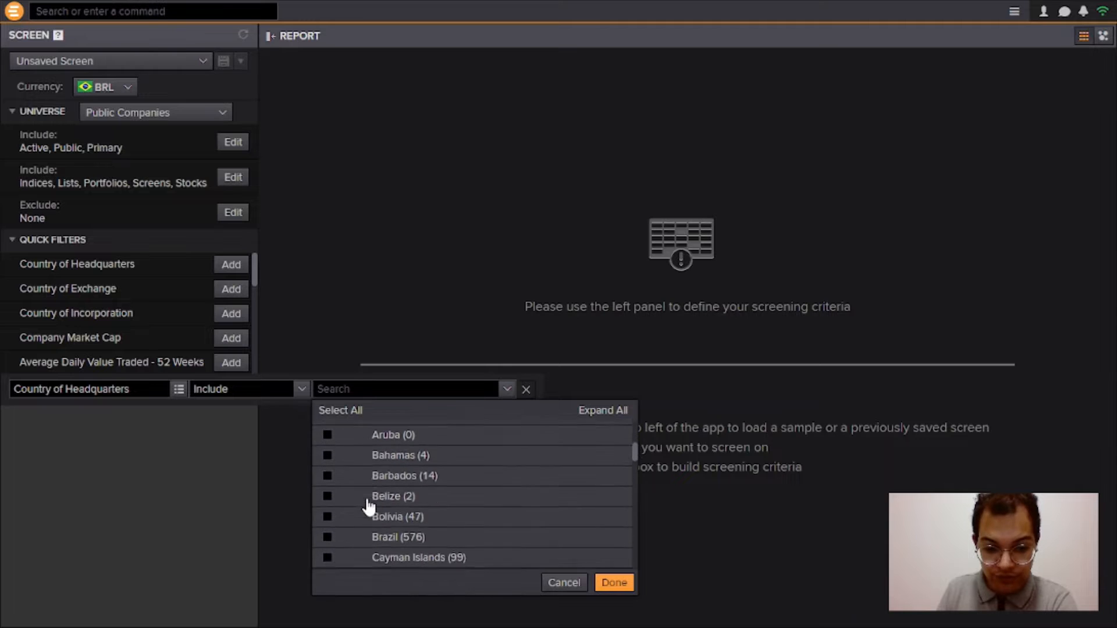
scroll(381, 498, "down", 2)
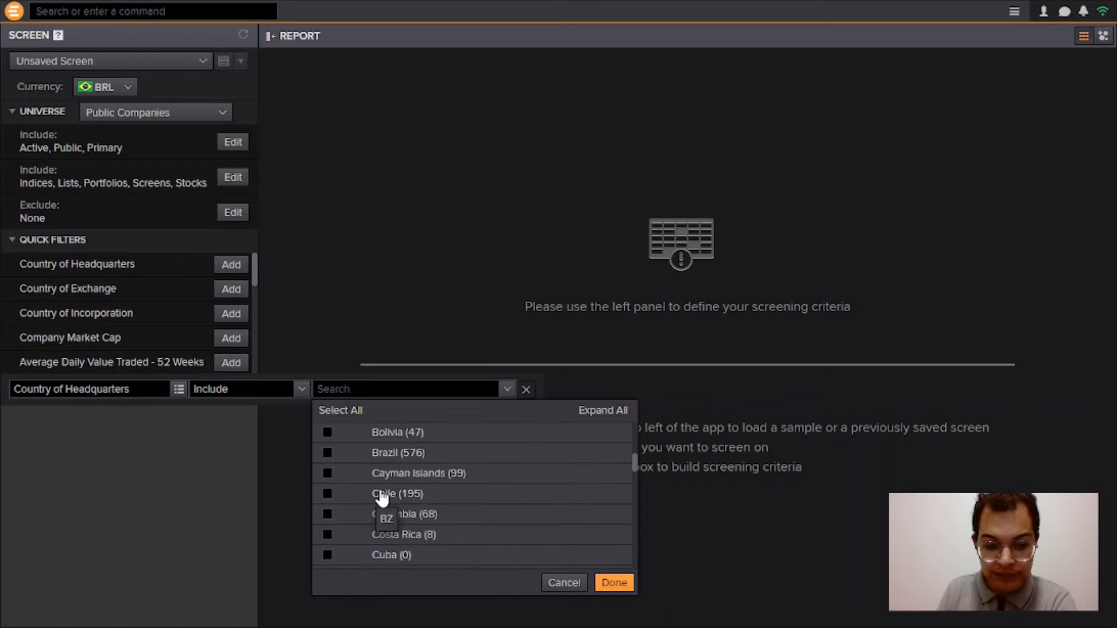
left_click(401, 458)
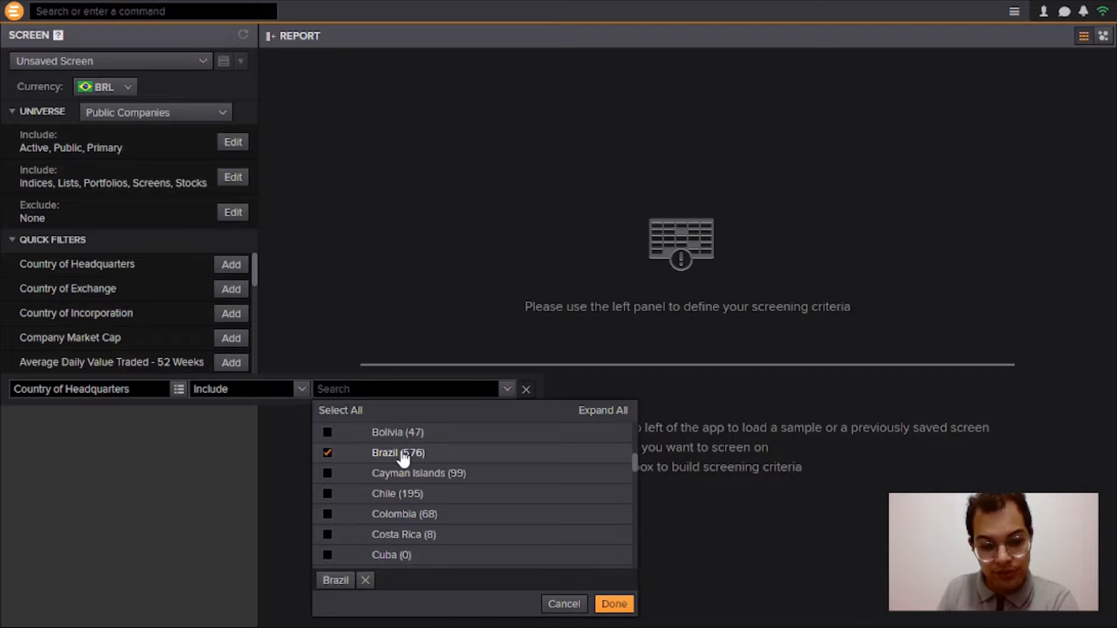
left_click(611, 605)
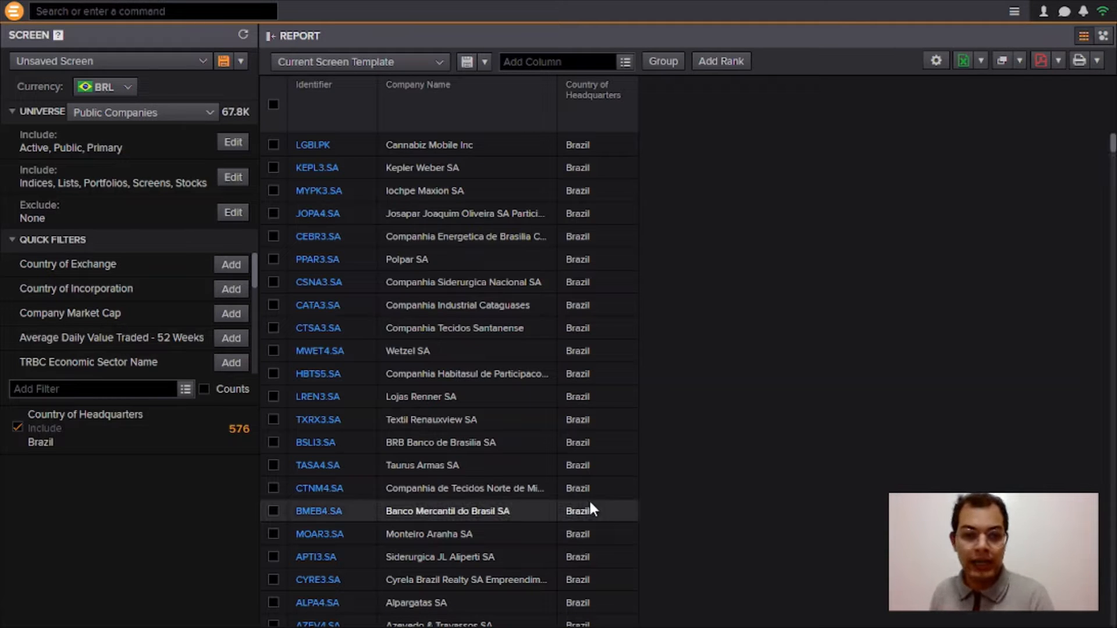
Look through the report's list of companies headquartered in Brazil, checking their identifiers and names.
scroll(517, 186, "down", 15)
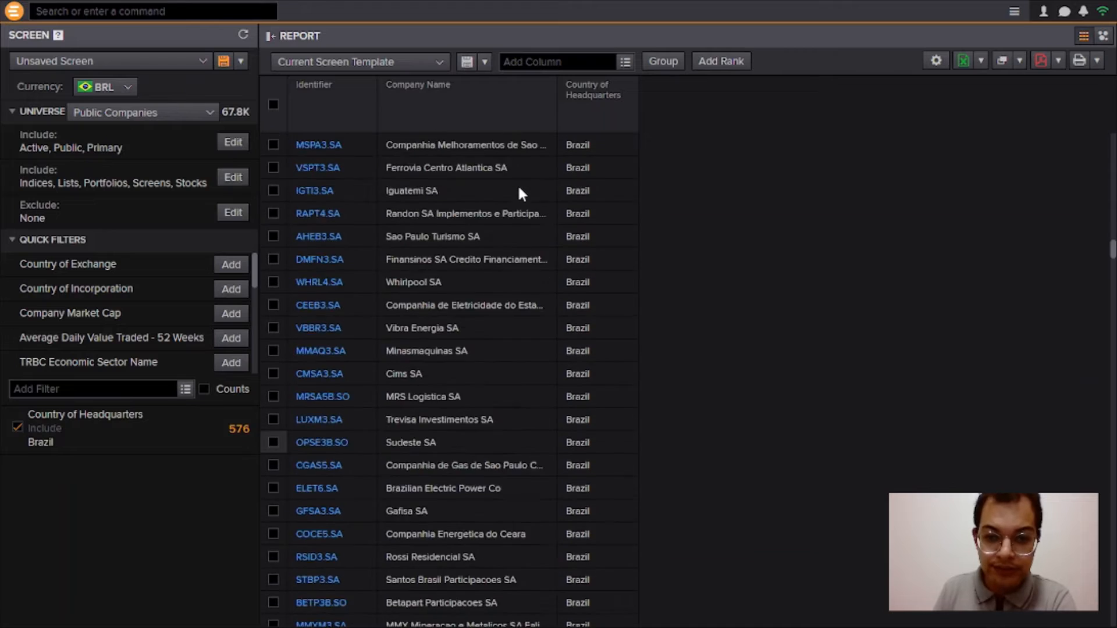
scroll(519, 194, "up", 15)
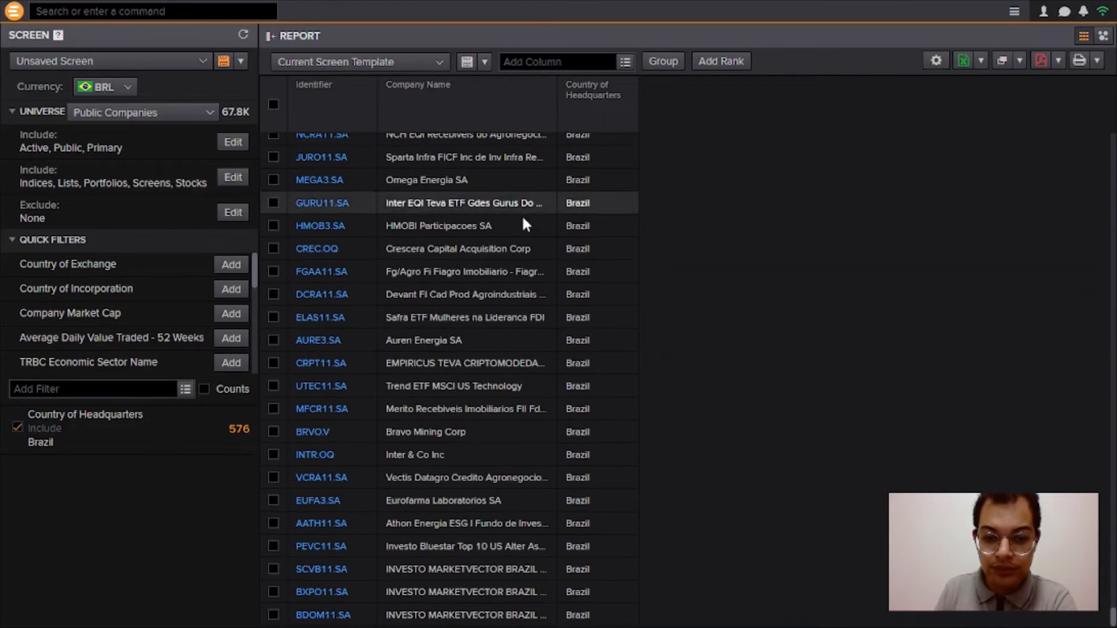
scroll(513, 401, "up", 15)
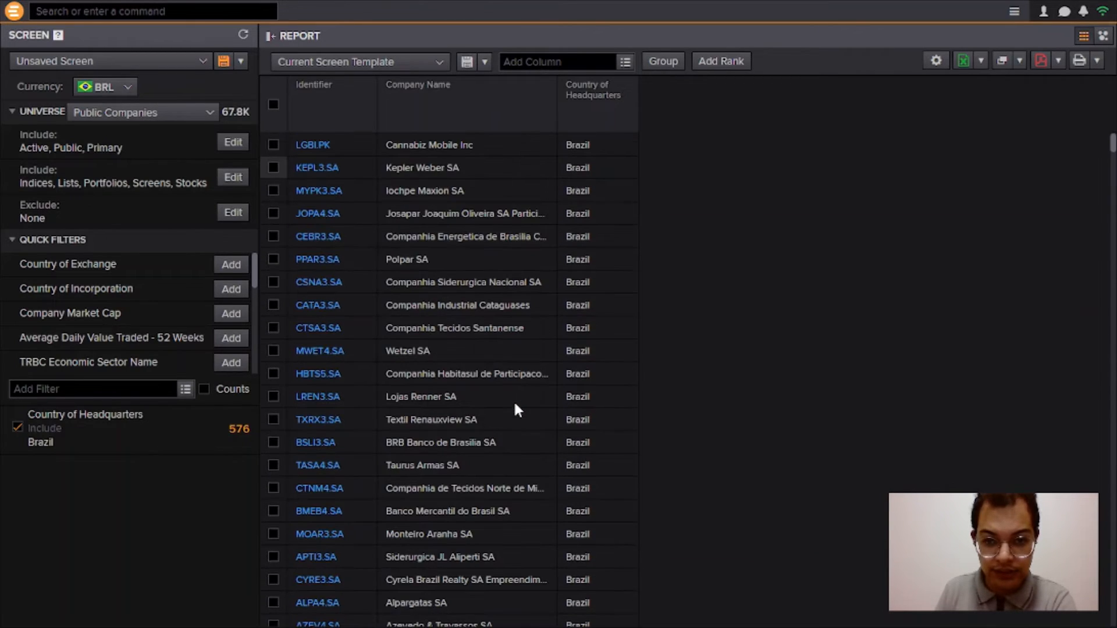
scroll(506, 330, "down", 15)
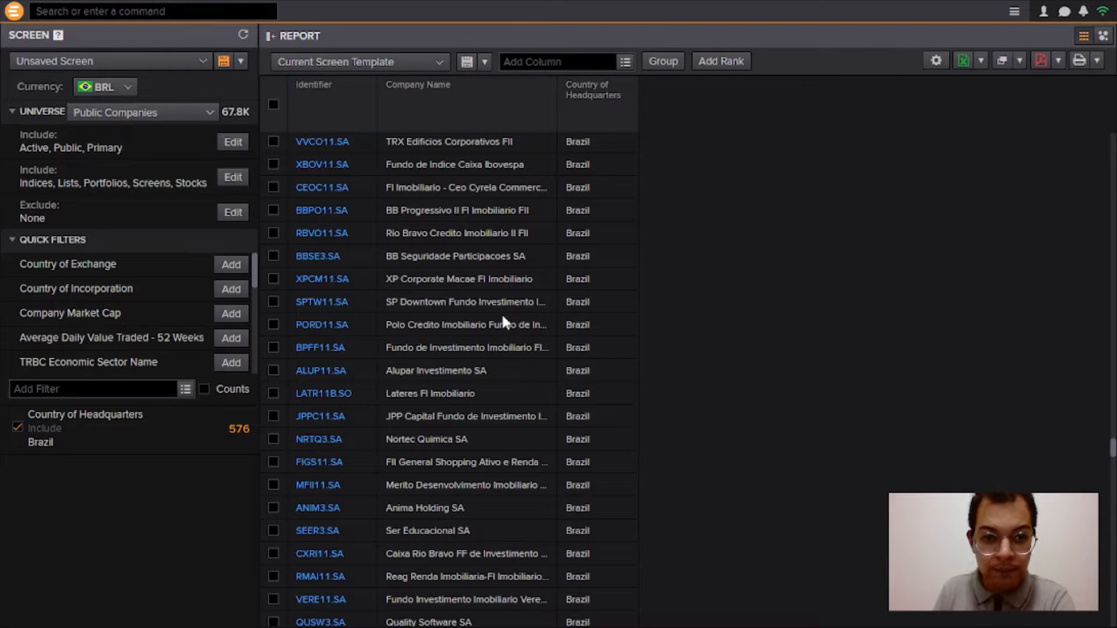
scroll(582, 279, "up", 10)
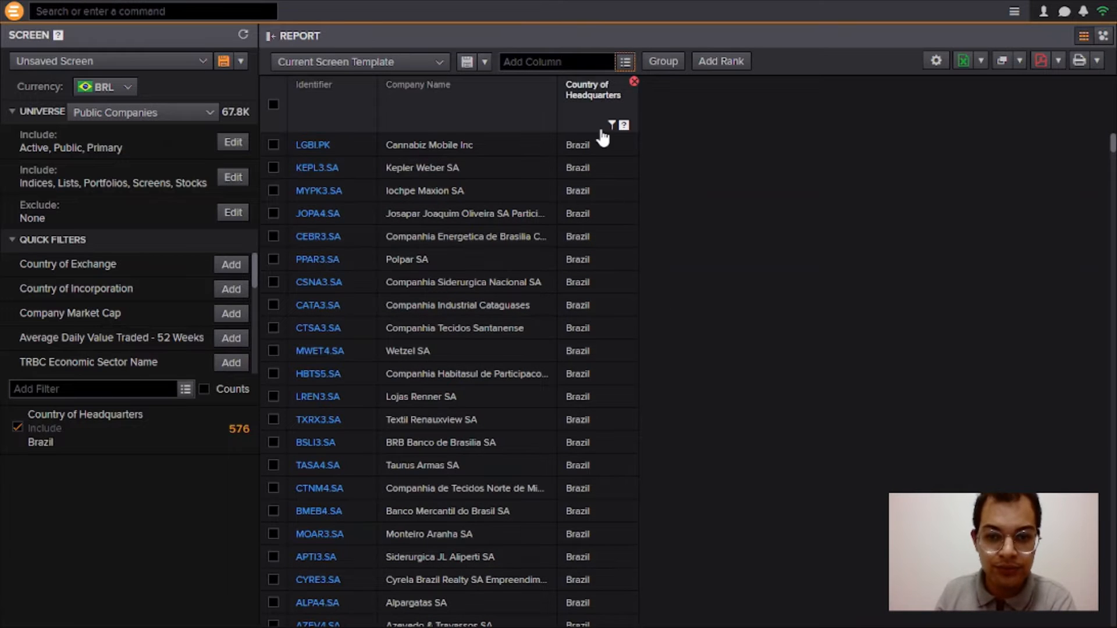
scroll(608, 157, "up", 3)
scroll(607, 153, "down", 10)
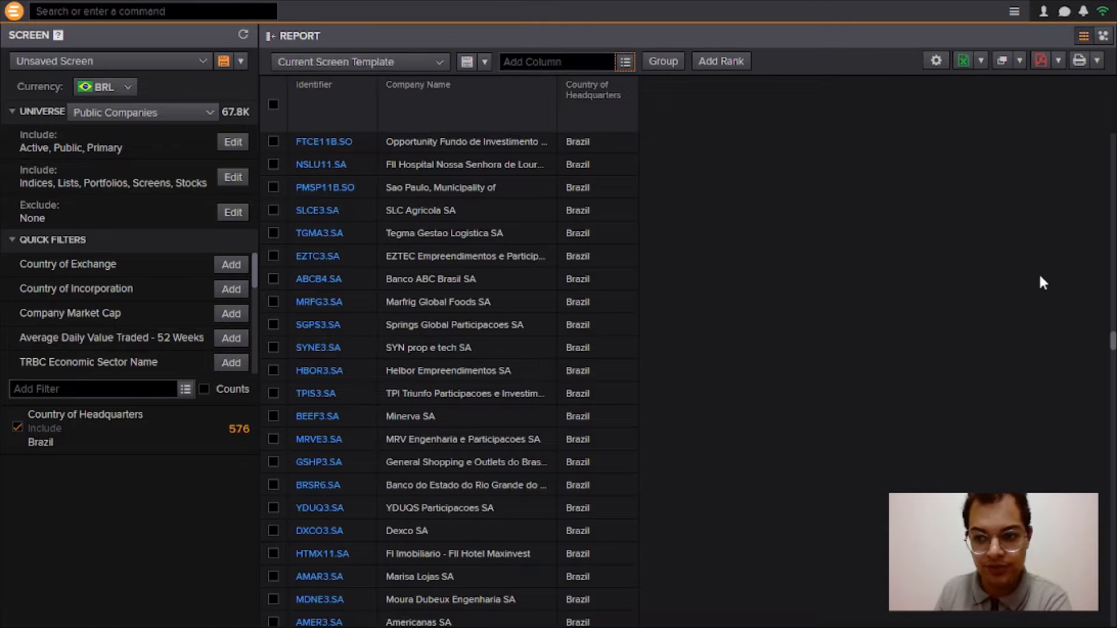
scroll(1040, 279, "up", 10)
scroll(1038, 279, "up", 5)
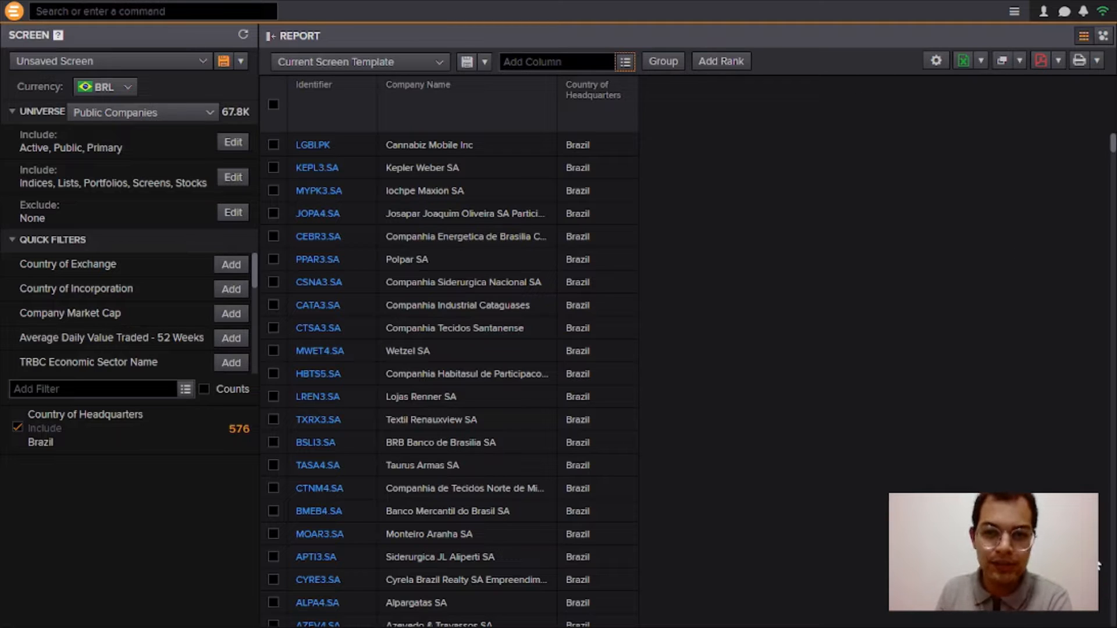
Search the Data Item Library for "TOTAL ASSETS" and add Total Assets, Reported to the selected items.
left_click(626, 62)
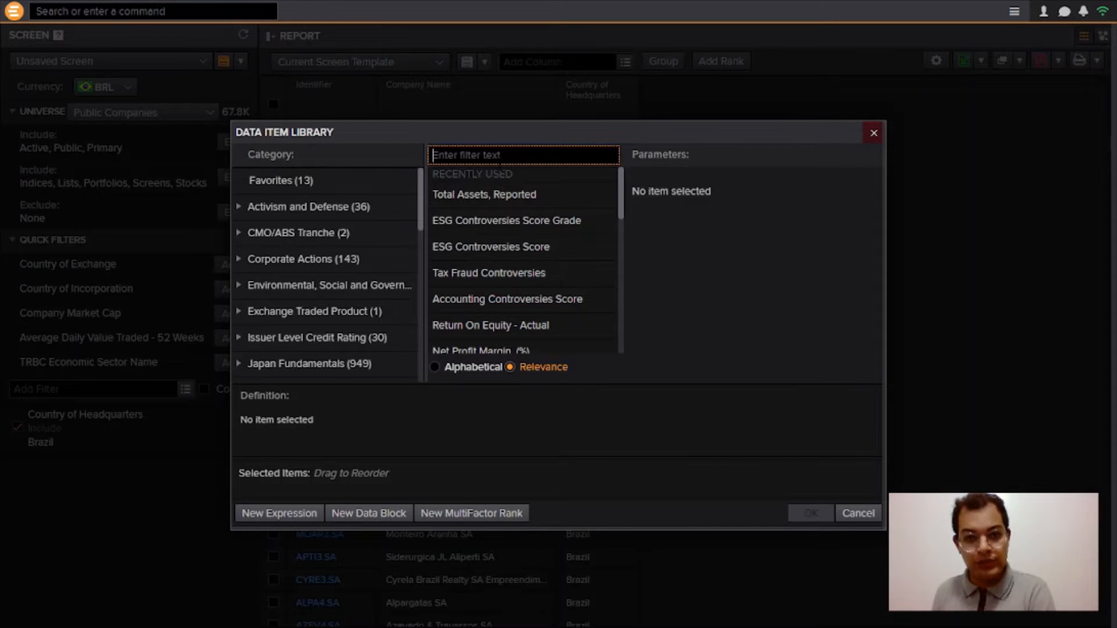
type("TO")
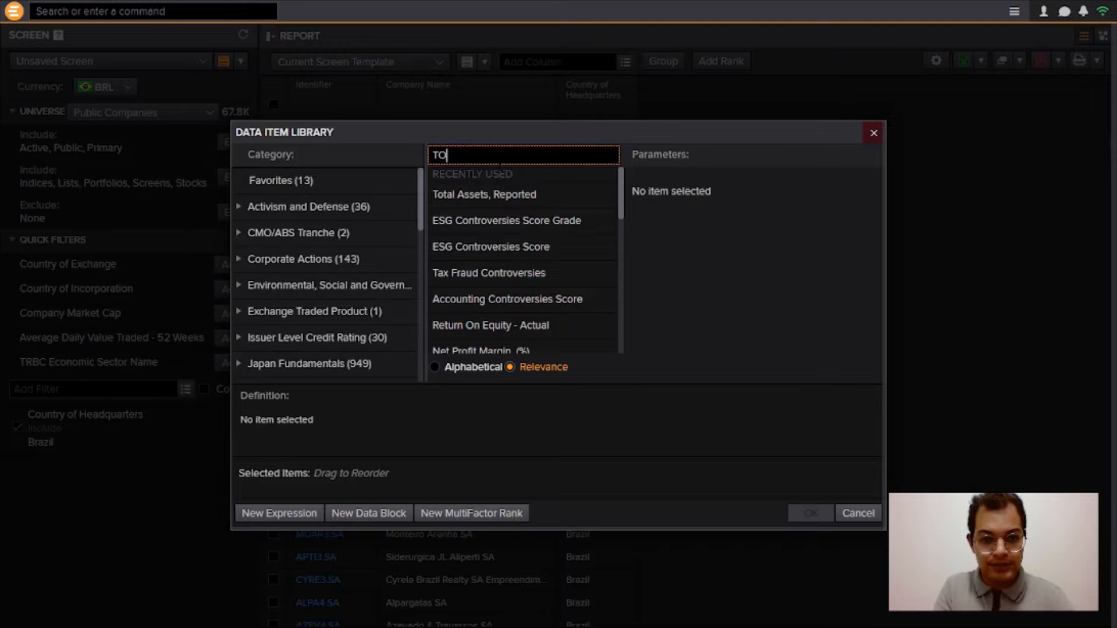
type("TAL")
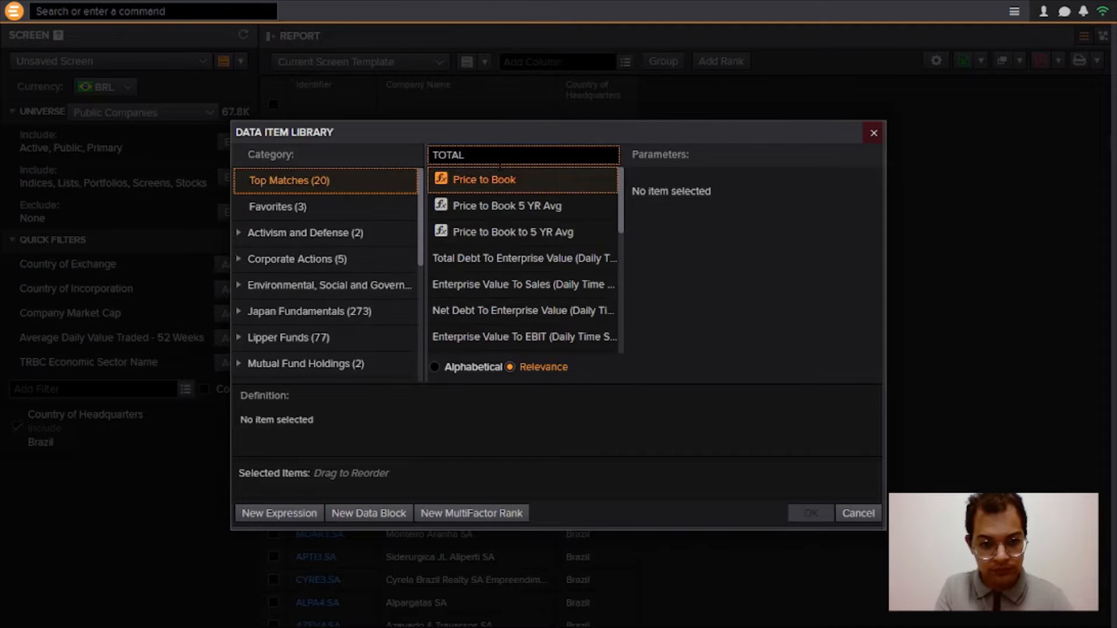
type(" ASSETS")
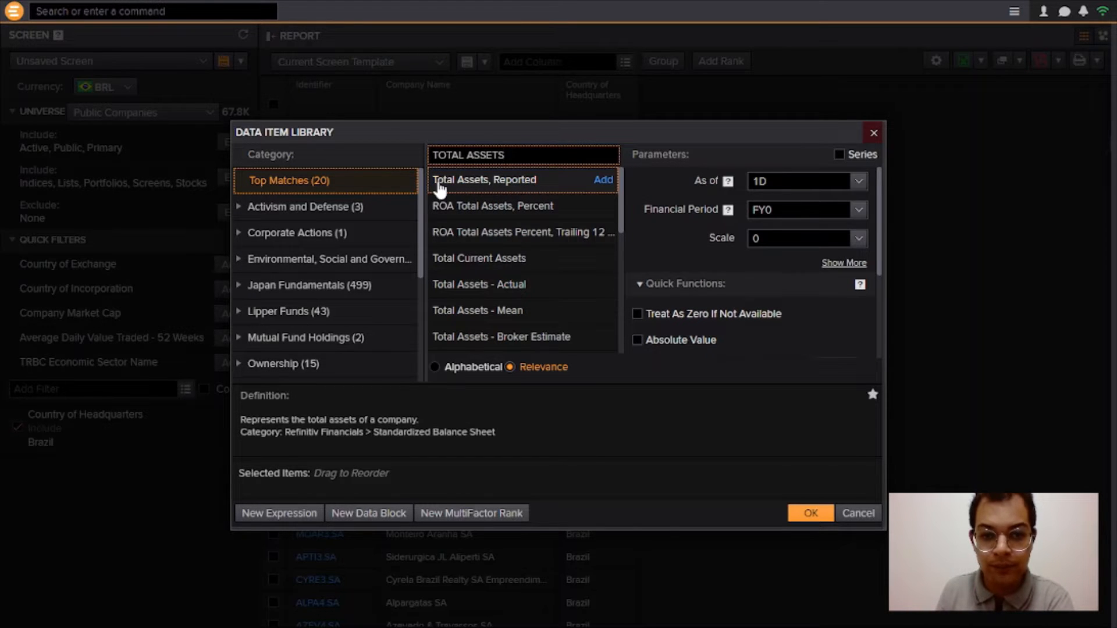
left_click(604, 181)
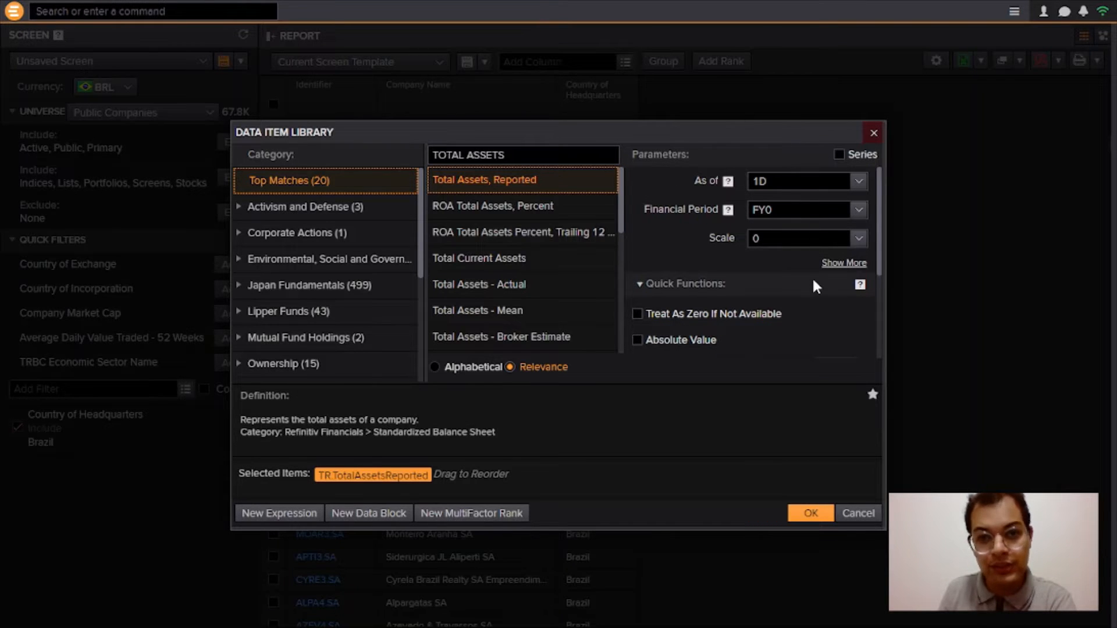
Make Total Assets, Reported a series of the last 3 fiscal years ordered Oldest to Newest, and insert it into the report.
left_click(838, 154)
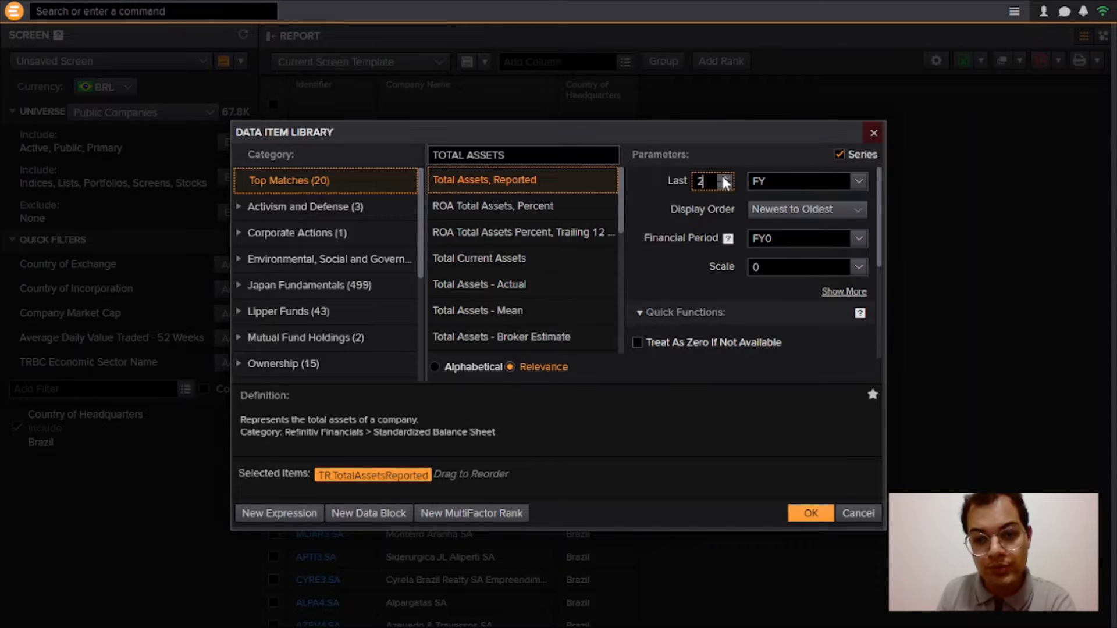
key("BackSpace")
type("3")
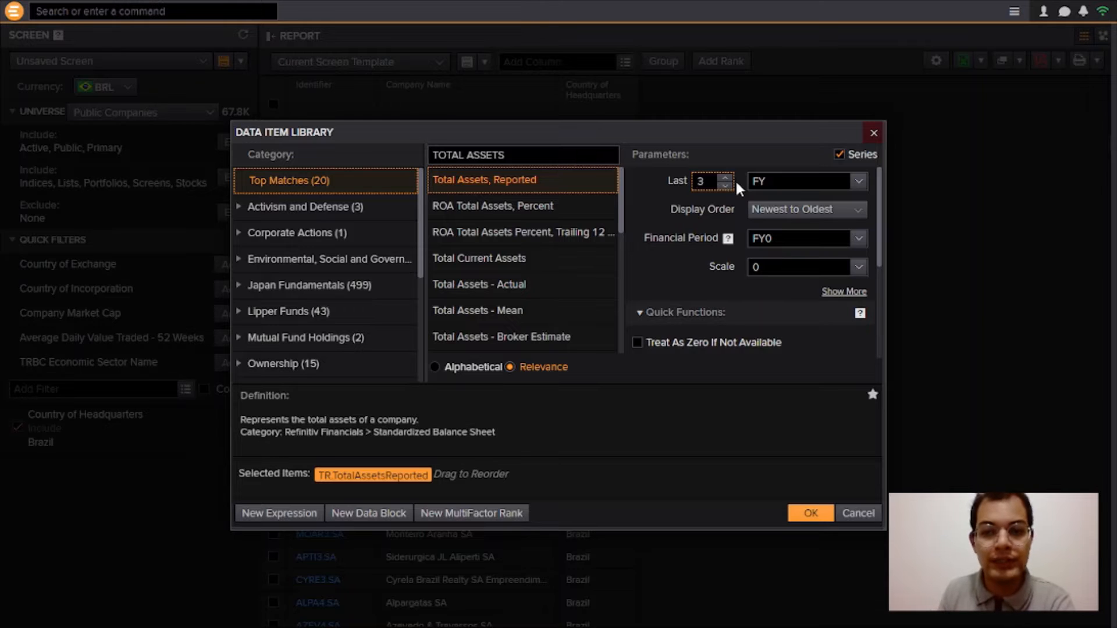
left_click(859, 182)
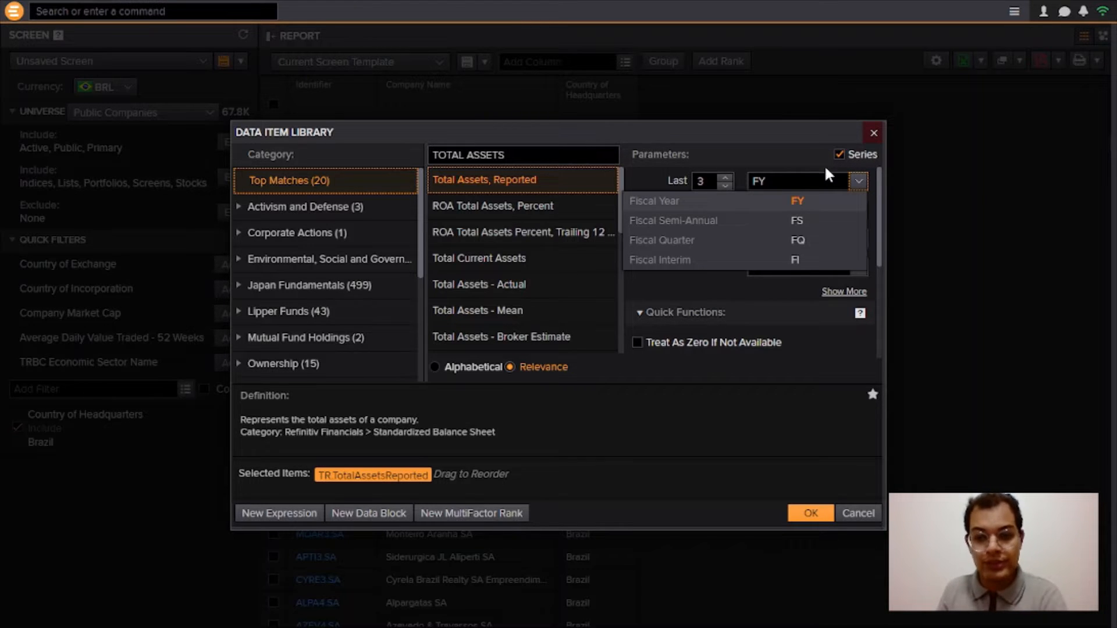
left_click(798, 201)
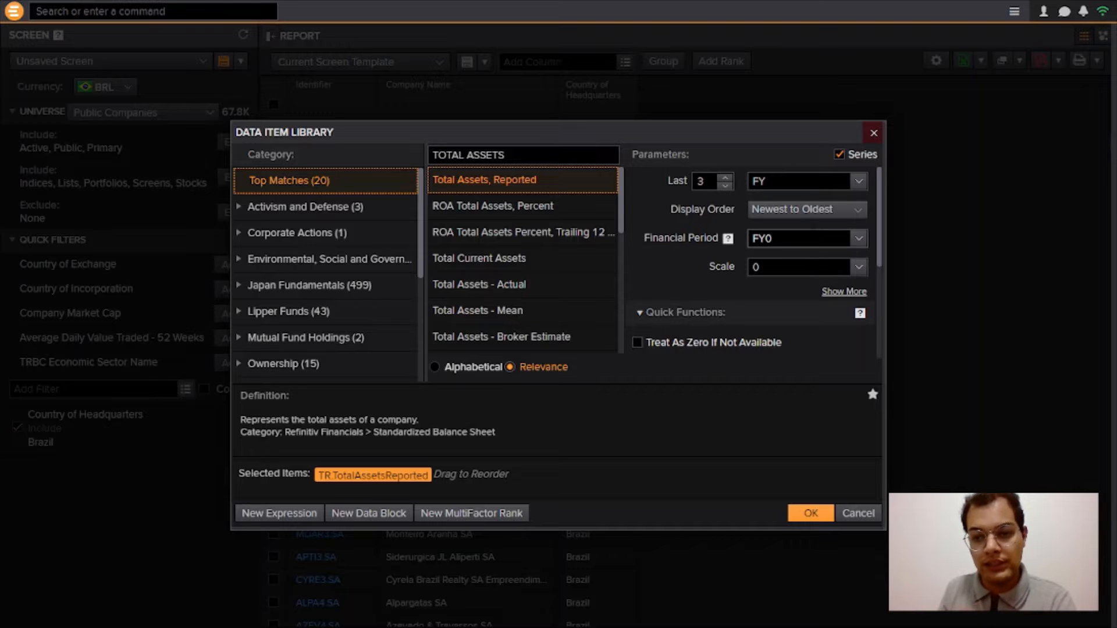
left_click(812, 214)
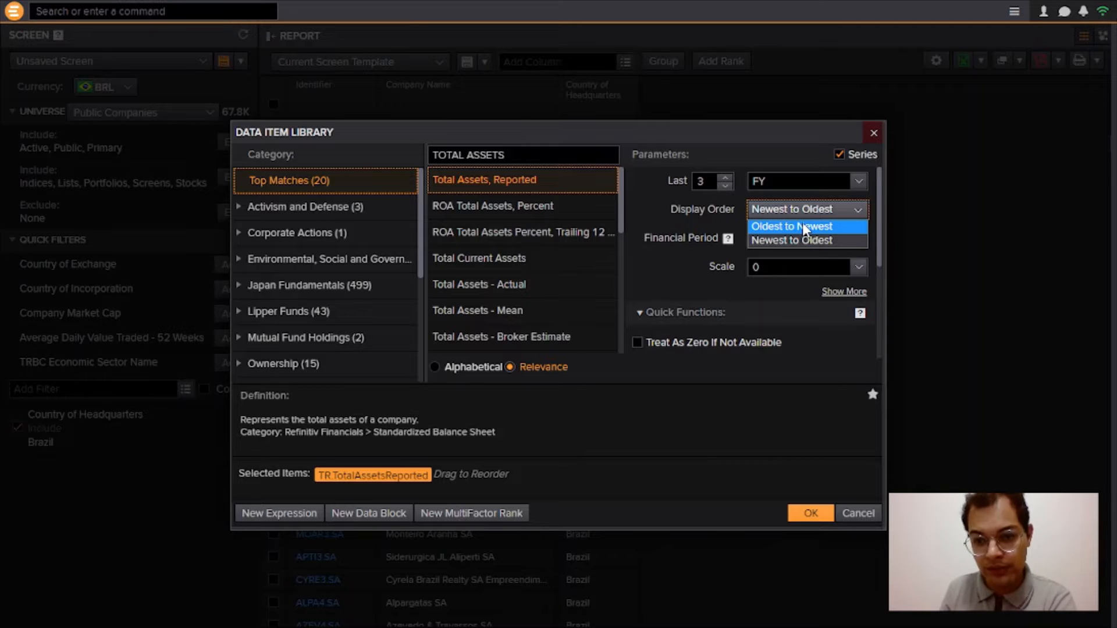
left_click(811, 226)
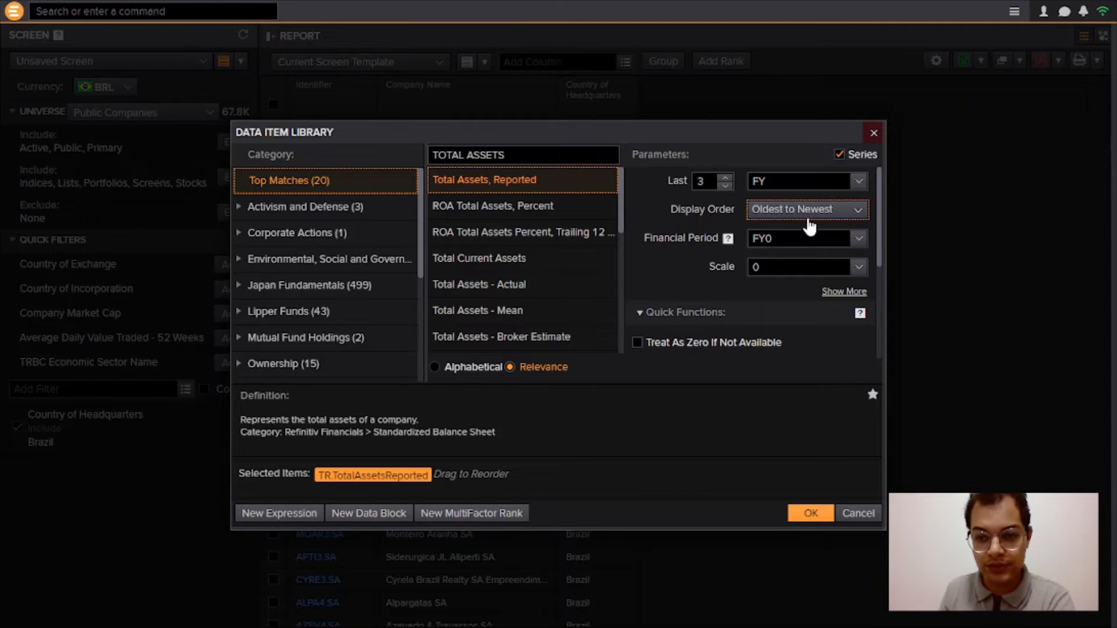
left_click(813, 515)
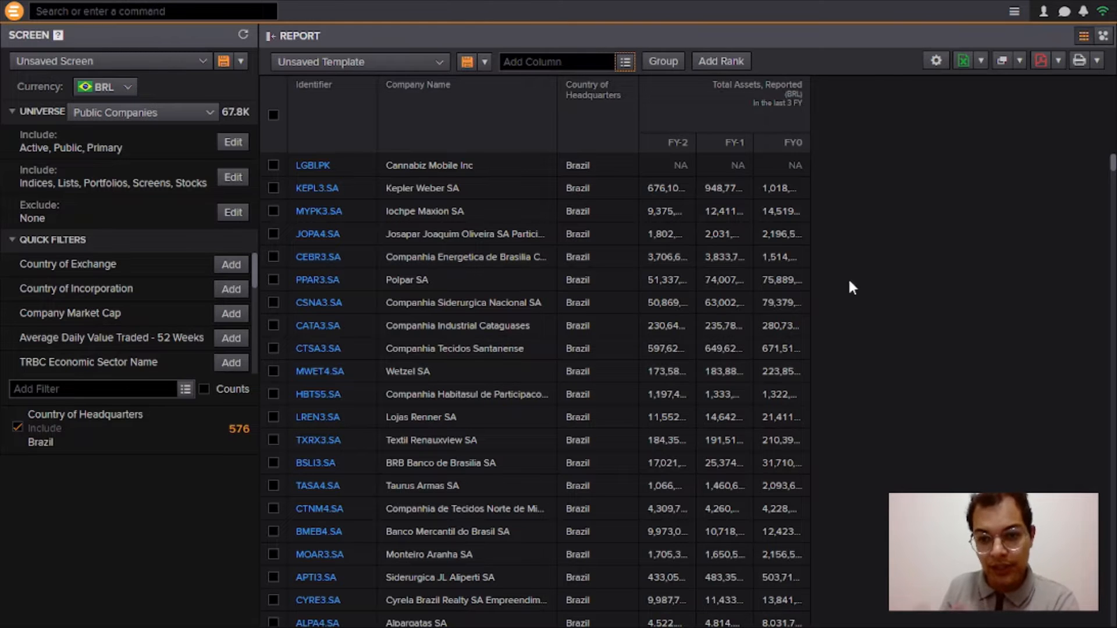
Look through the Total Assets, Reported figures of the listed Brazilian companies and view the Data Item Library without adding anything.
scroll(734, 327, "down", 10)
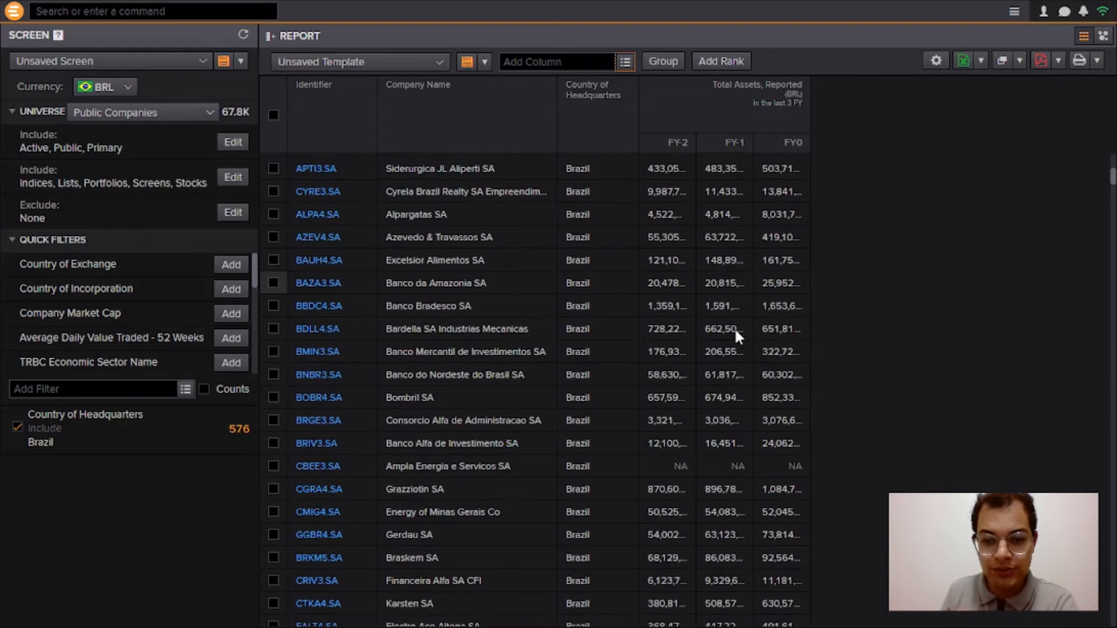
scroll(732, 326, "up", 10)
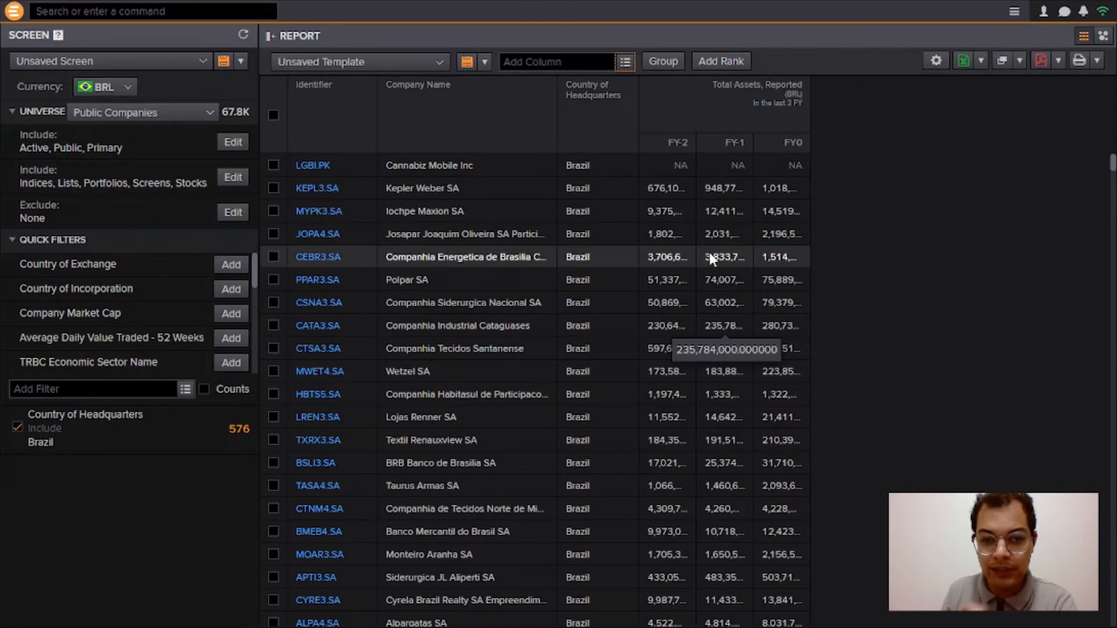
scroll(710, 252, "down", 5)
scroll(709, 252, "down", 20)
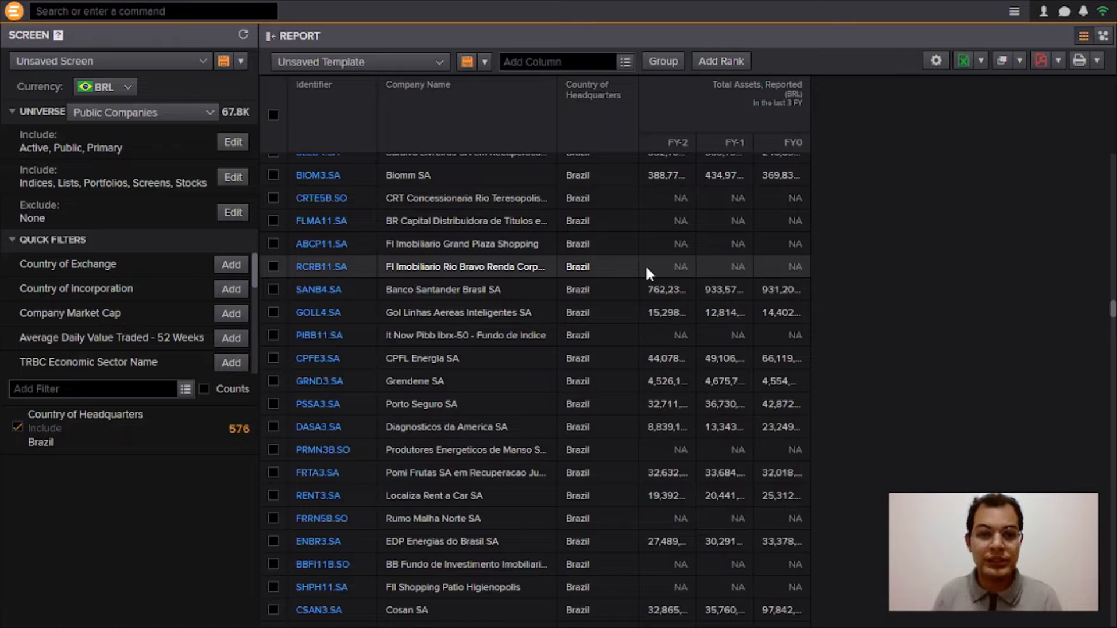
left_click(624, 67)
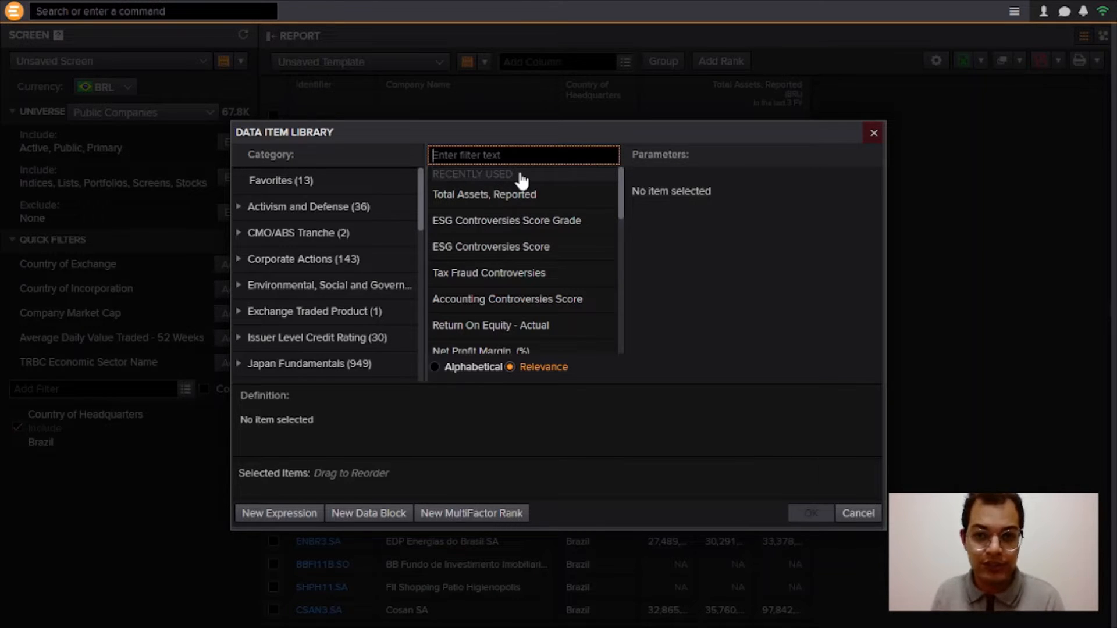
left_click(876, 134)
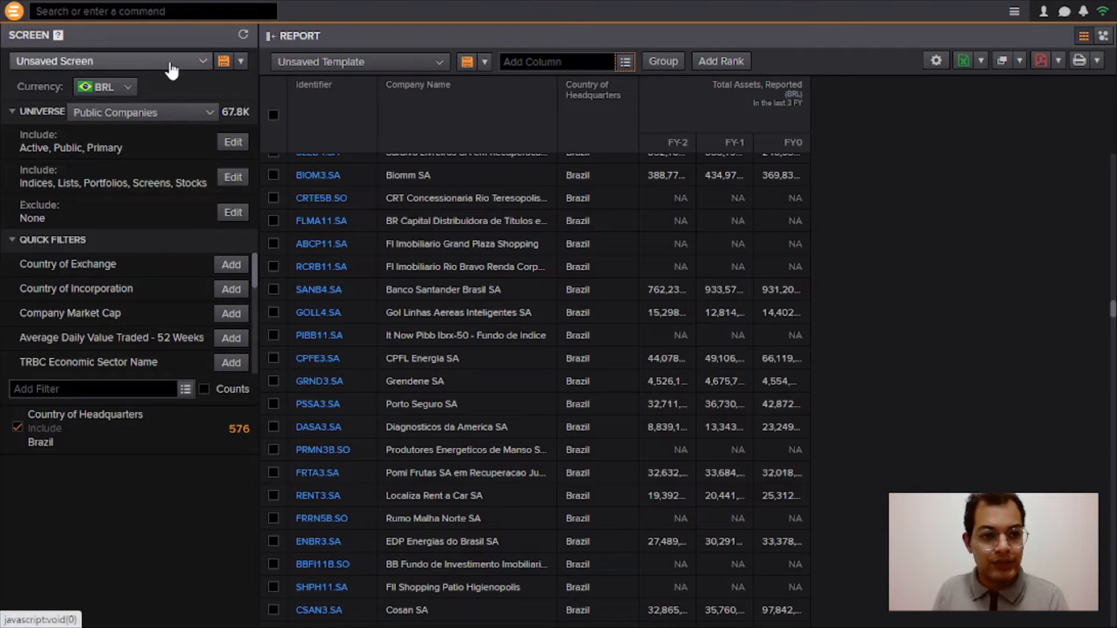
Save the screen under the name Base de Dados_Refinitiv_Ativo.
left_click(223, 62)
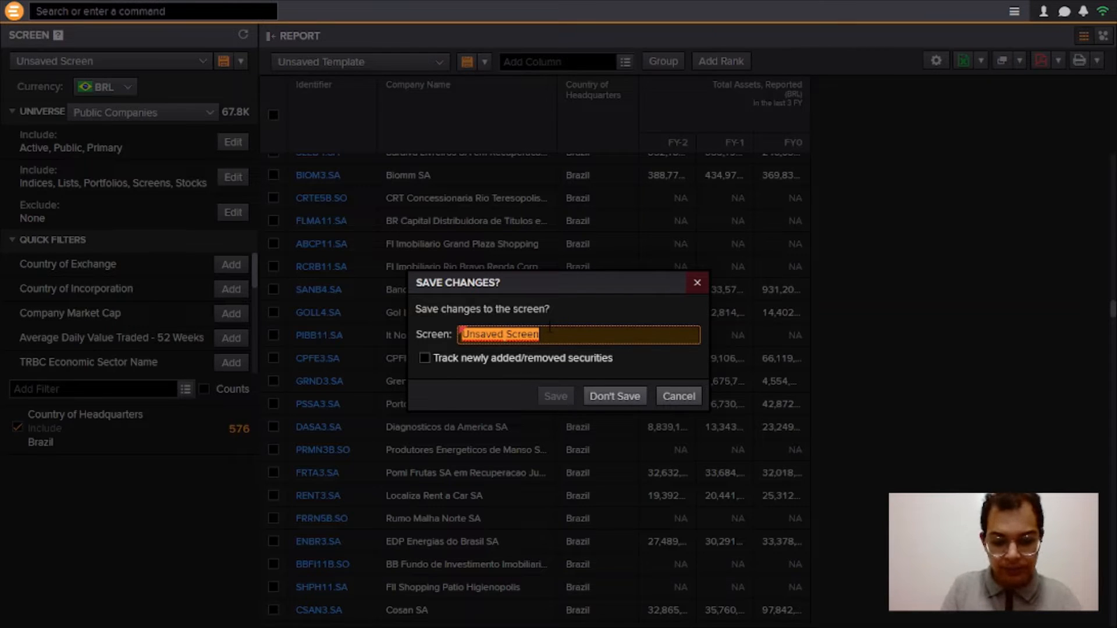
key("BackSpace")
type("bASE")
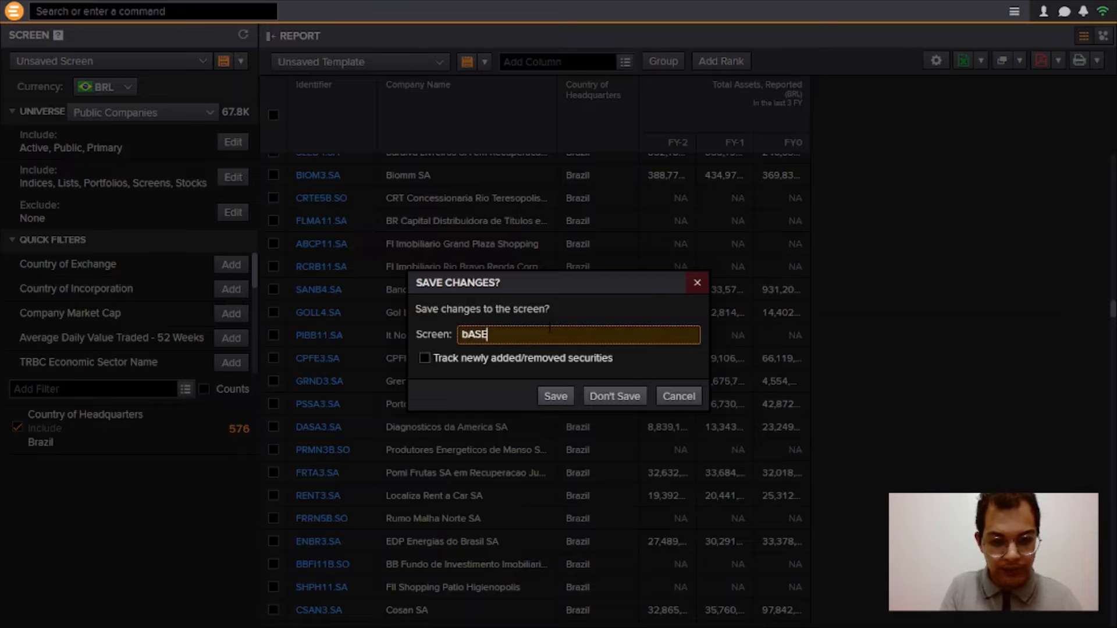
key("BackSpace")
key("BackSpace")
key("BackSpace")
key("BackSpace")
type("Bas")
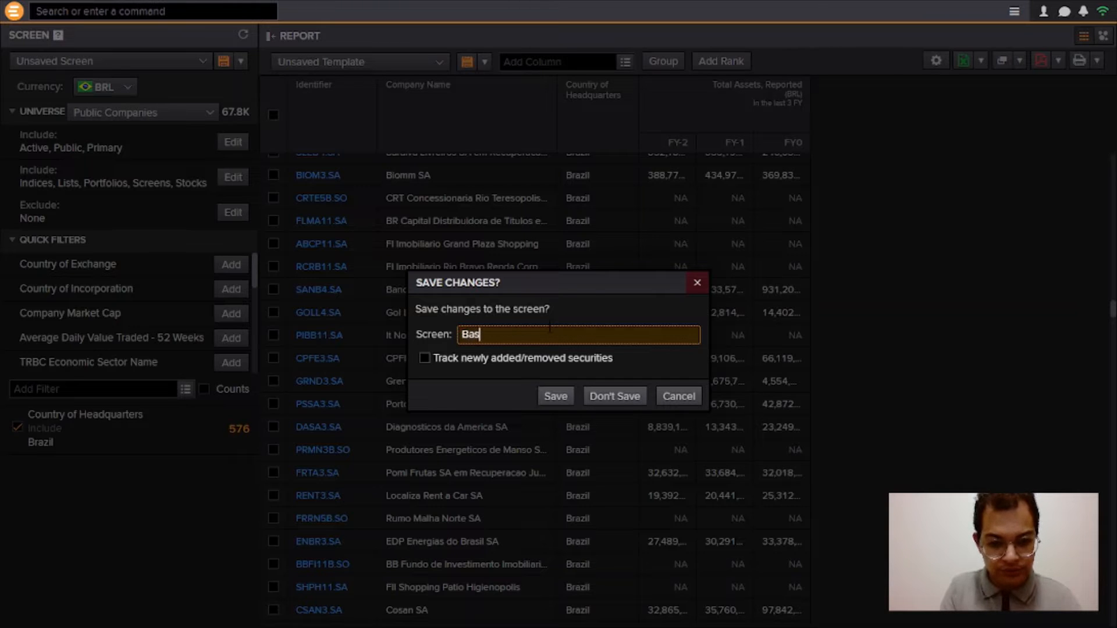
type("e de Dados")
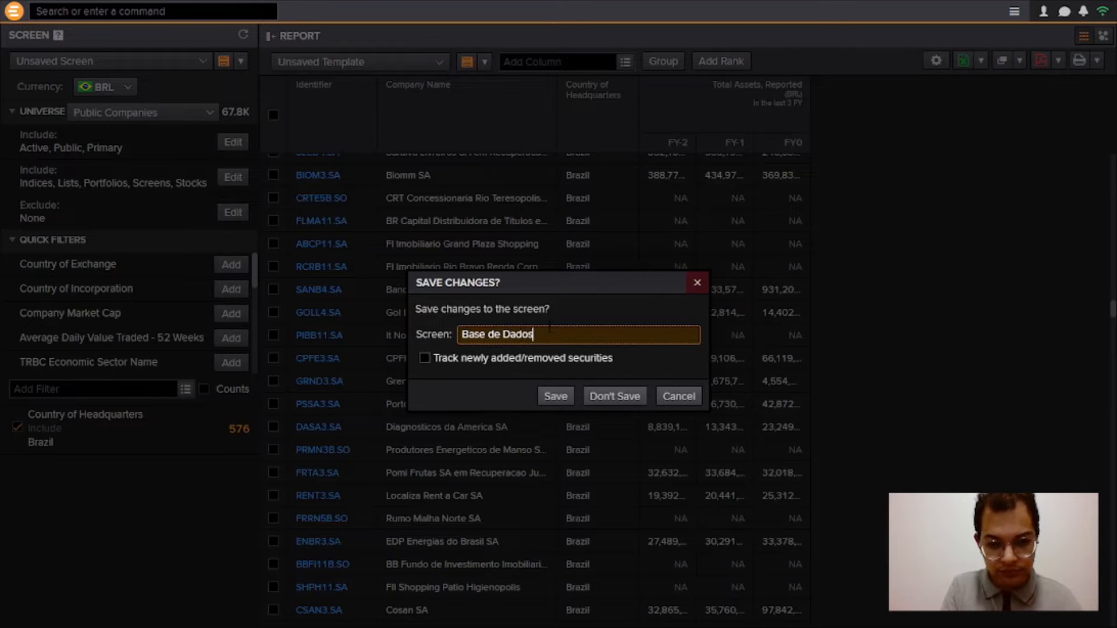
type("_Refini")
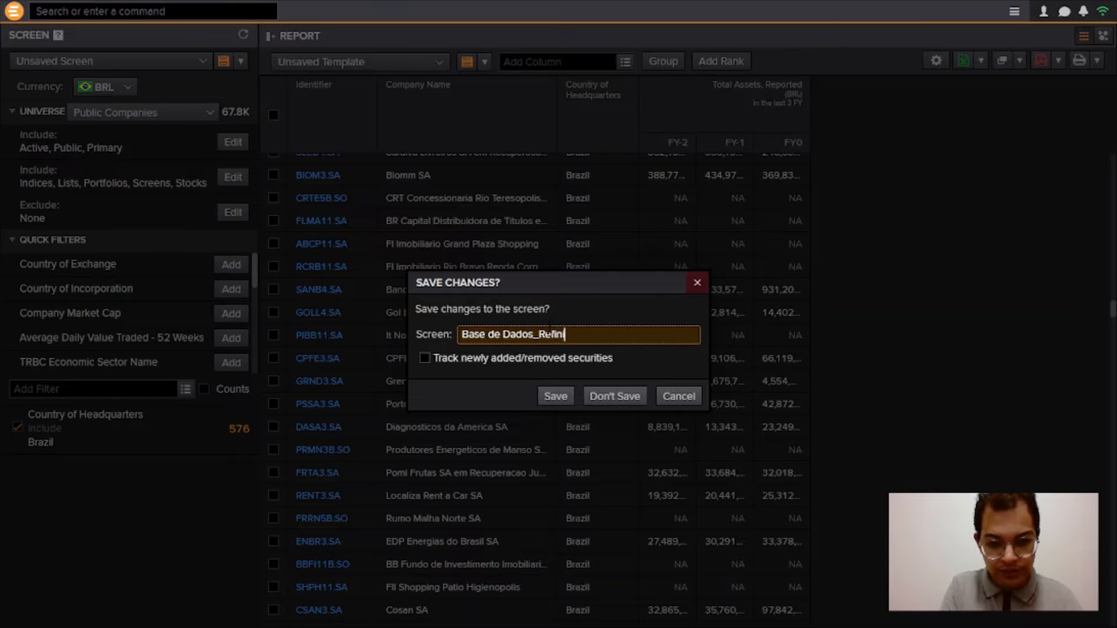
type("tiv_A")
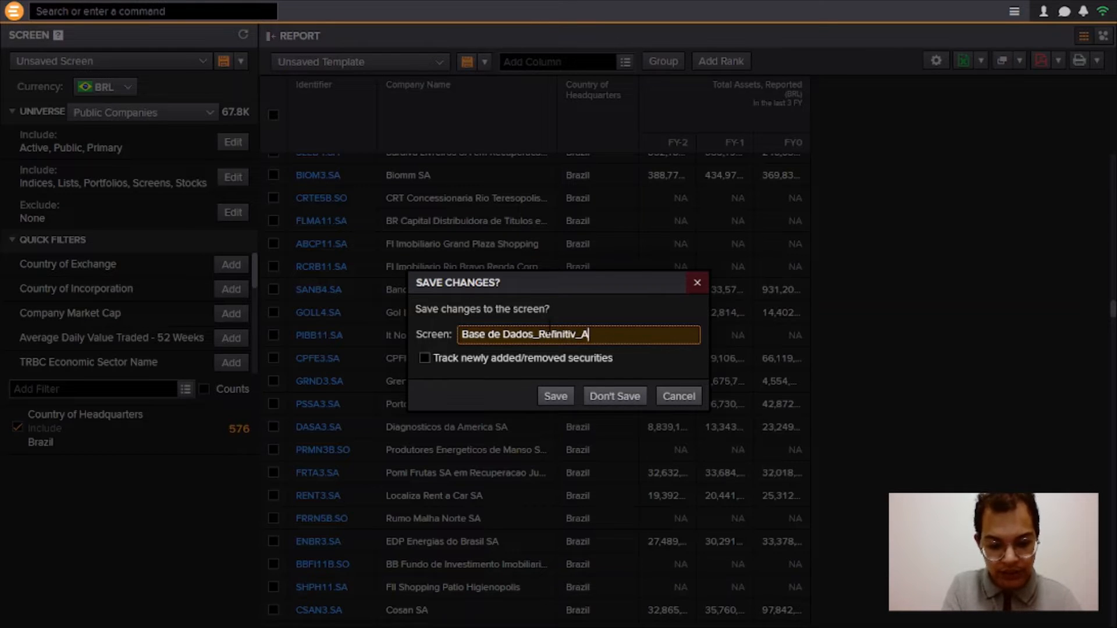
type("tivo")
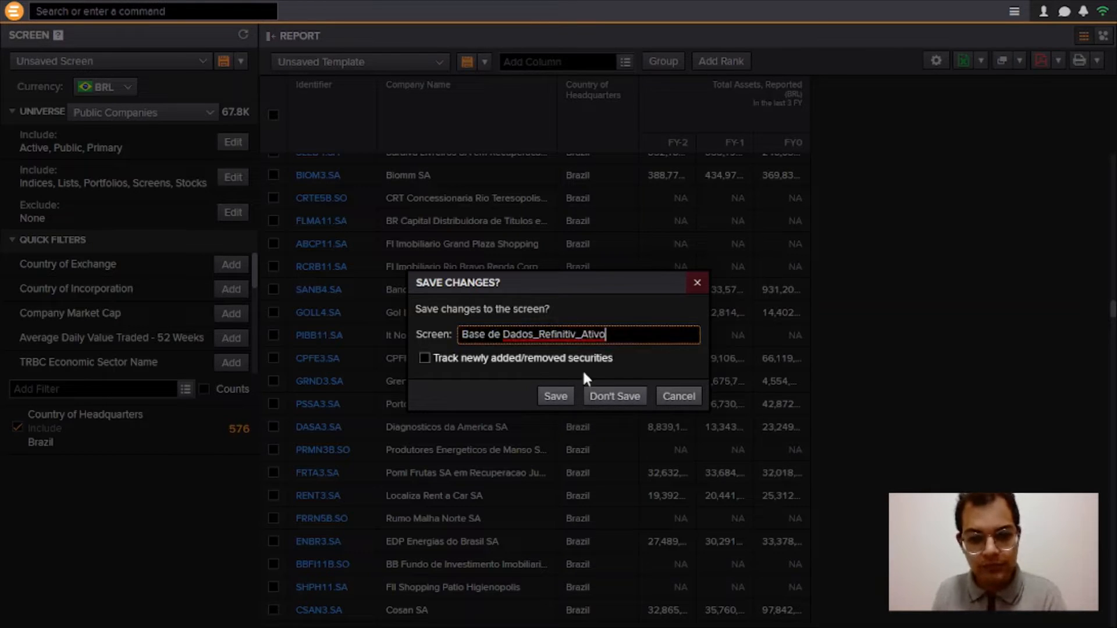
left_click(556, 397)
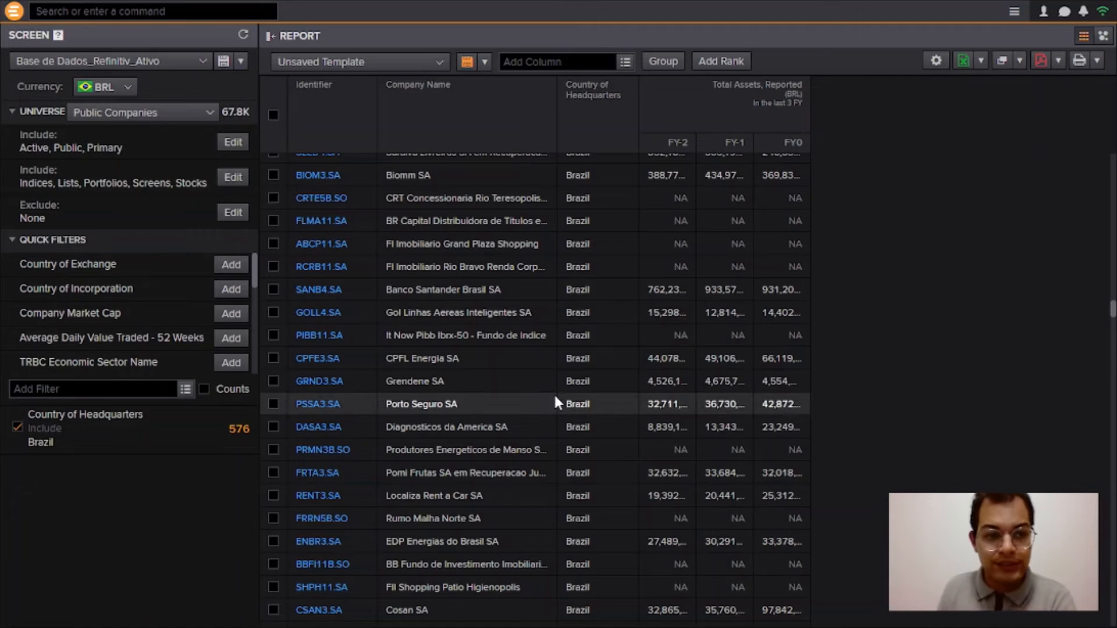
Find the saved screen Base de Dados_Refinitiv_Ativo among the personal screens and select it.
left_click(203, 63)
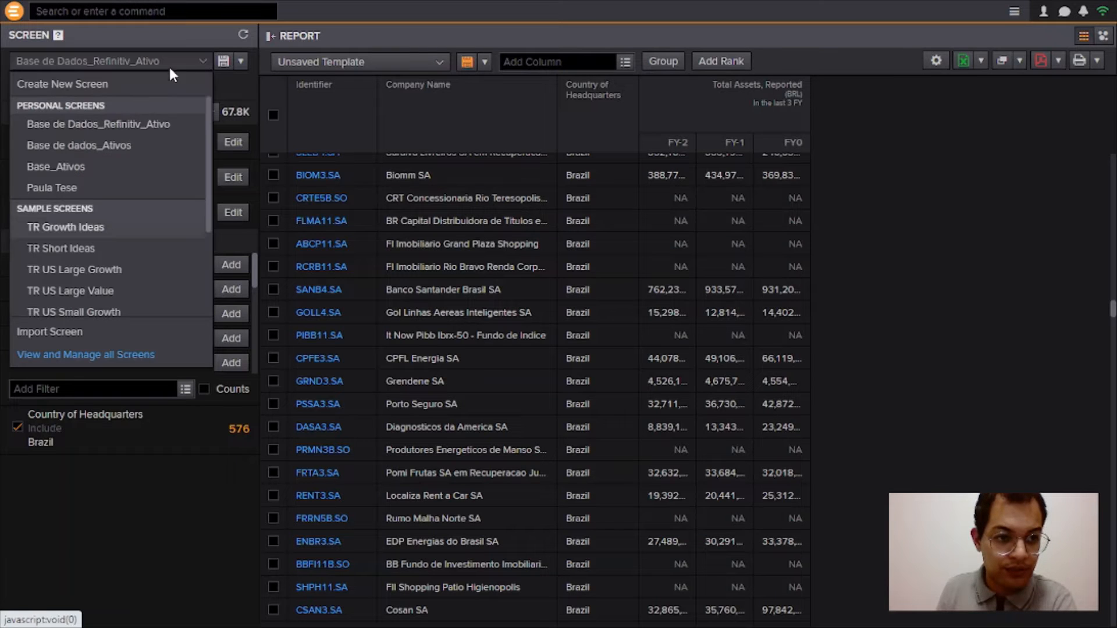
left_click(122, 125)
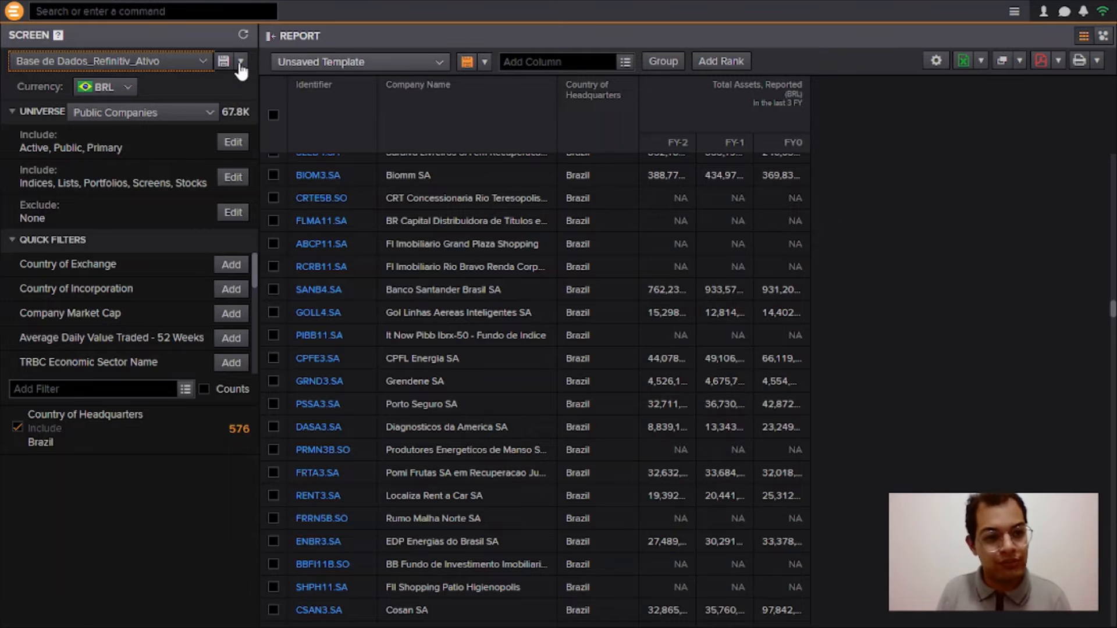
left_click(200, 62)
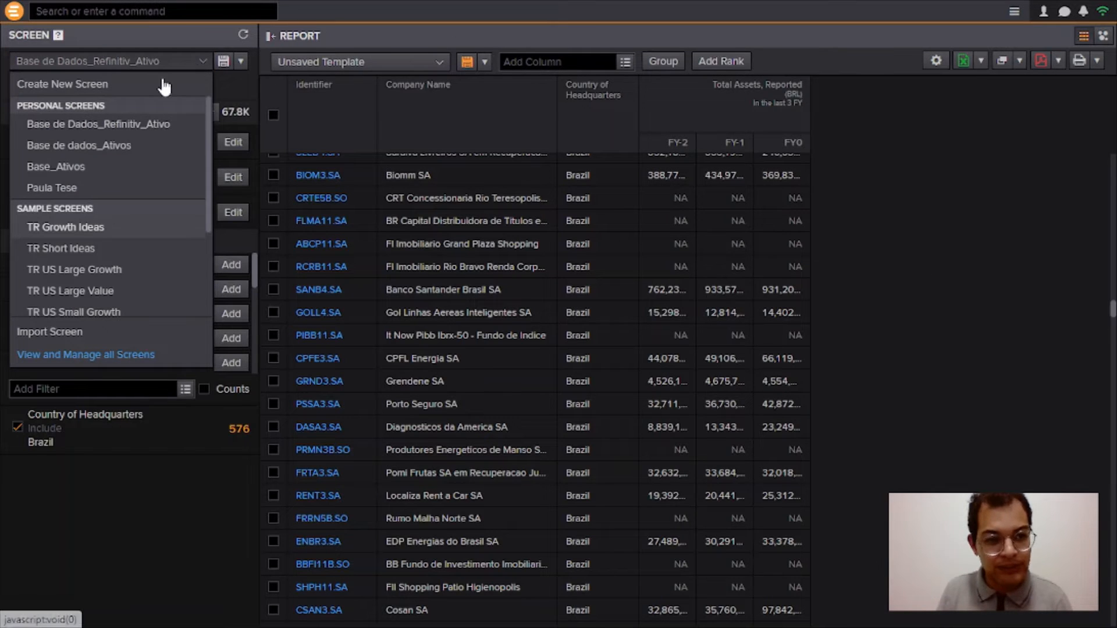
left_click(135, 124)
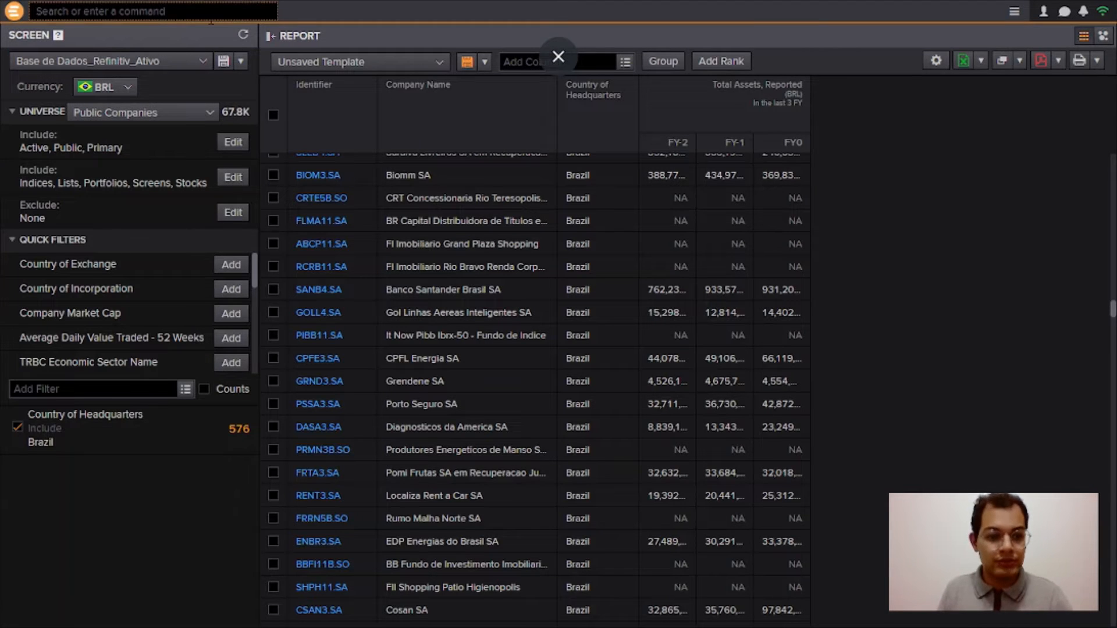
Search for the app code DIB and open the Data Item Browser.
left_click(213, 18)
type("DI")
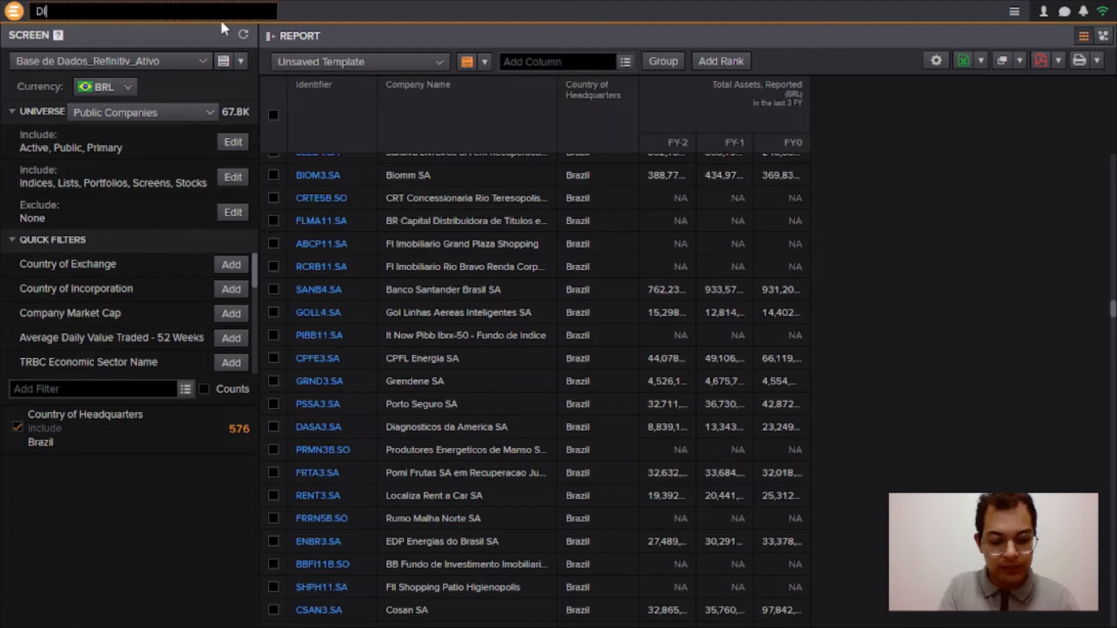
type("B")
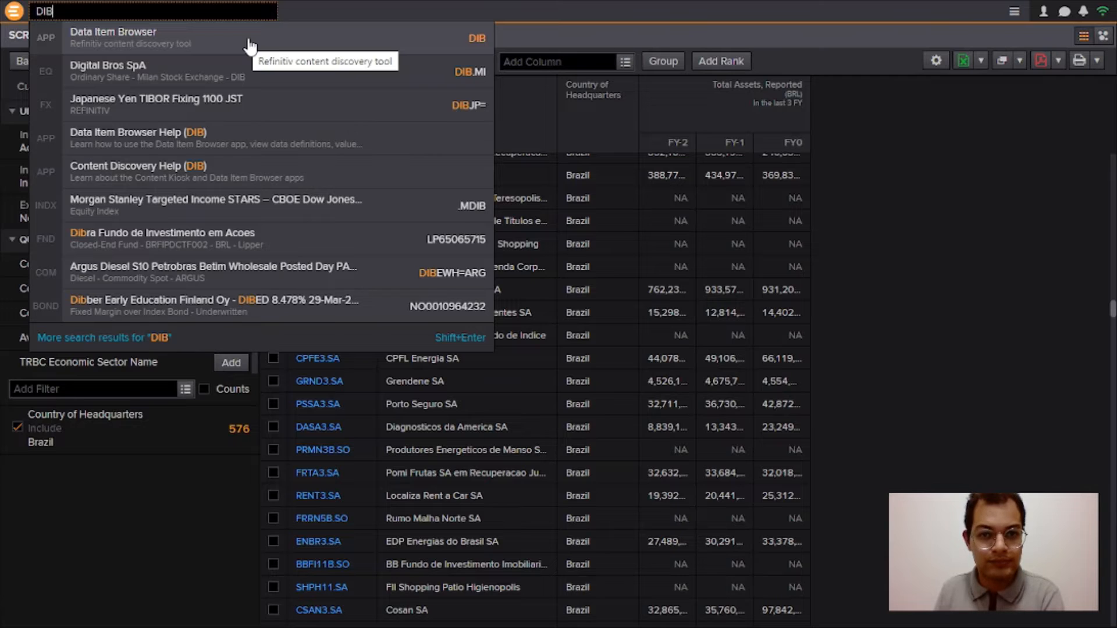
left_click(250, 45)
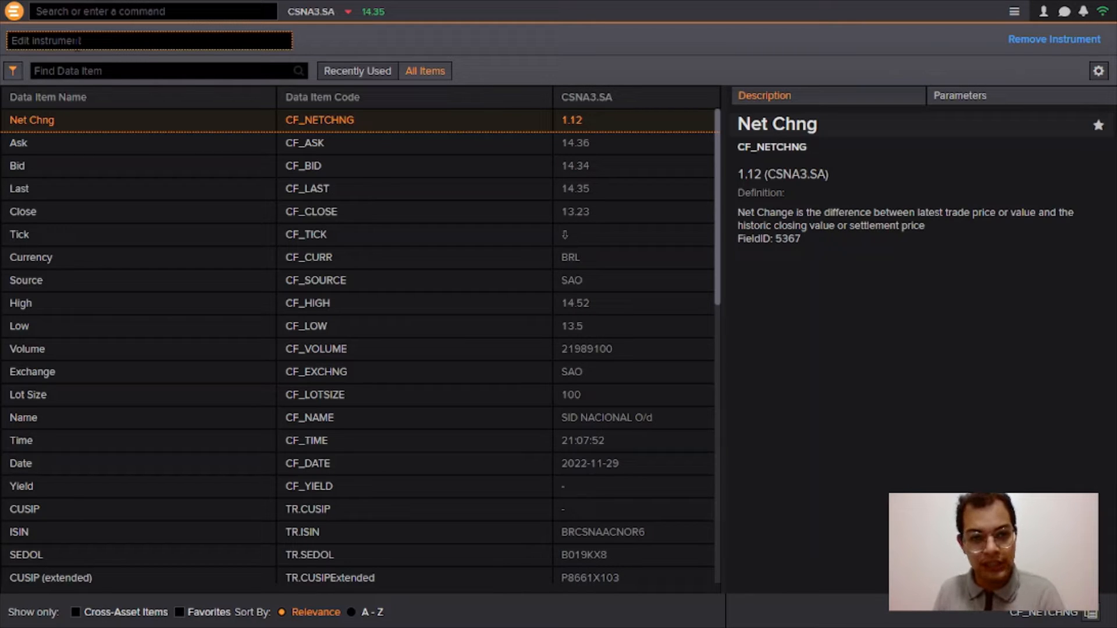
Change the Data Item Browser's instrument to Vale SA (VALE3.SA).
left_click(77, 43)
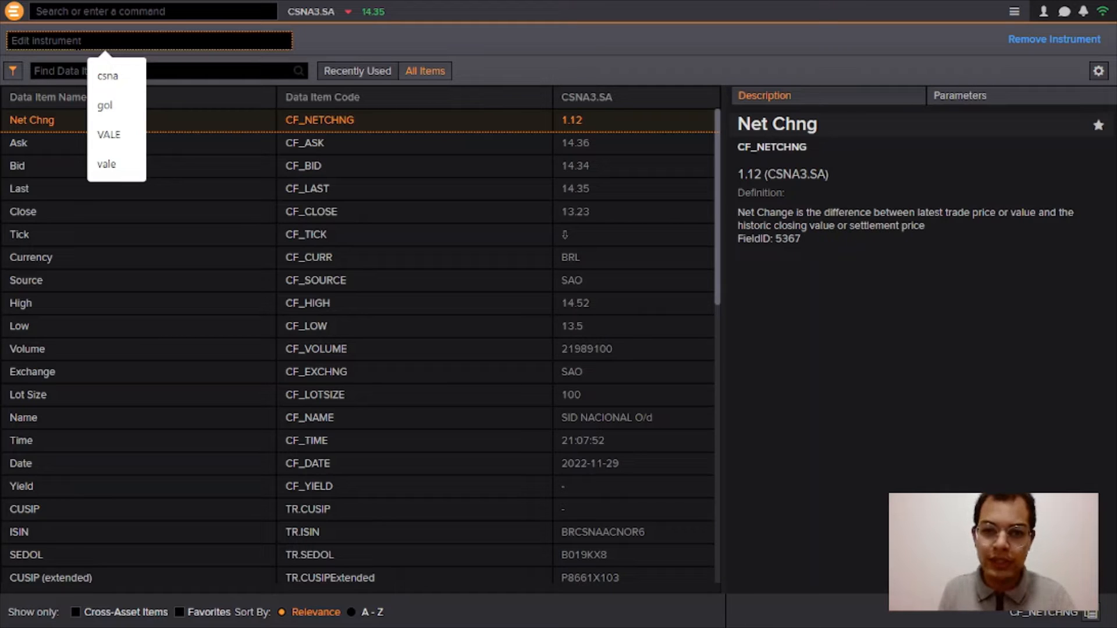
type("vale")
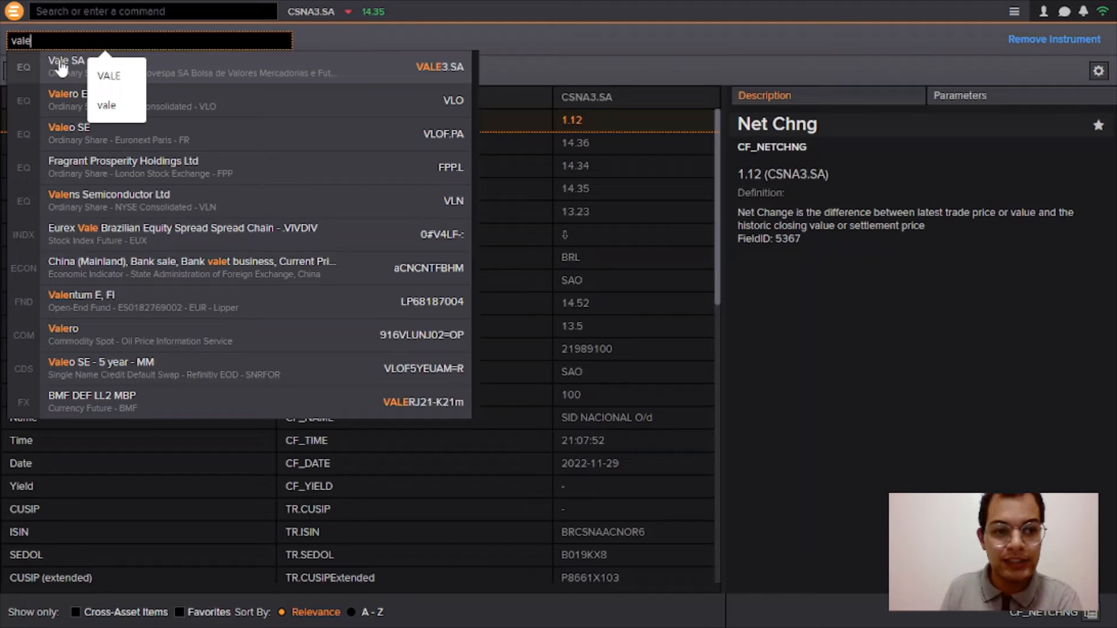
left_click(435, 75)
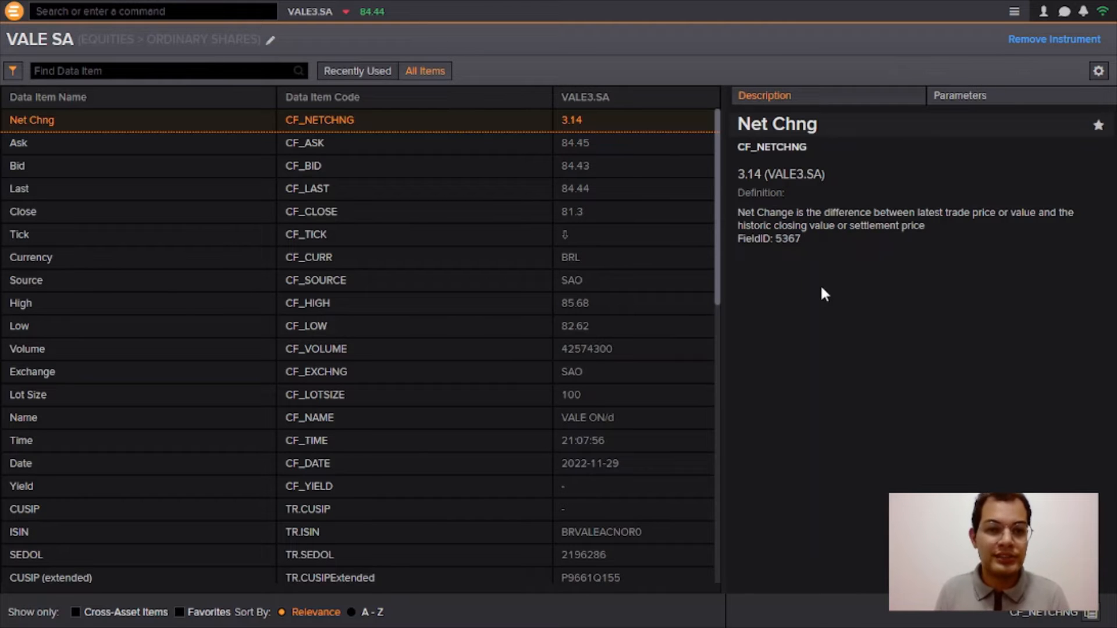
Search Vale's data items for "total assets" and select Total Assets, Reported to view its definition.
left_click(142, 69)
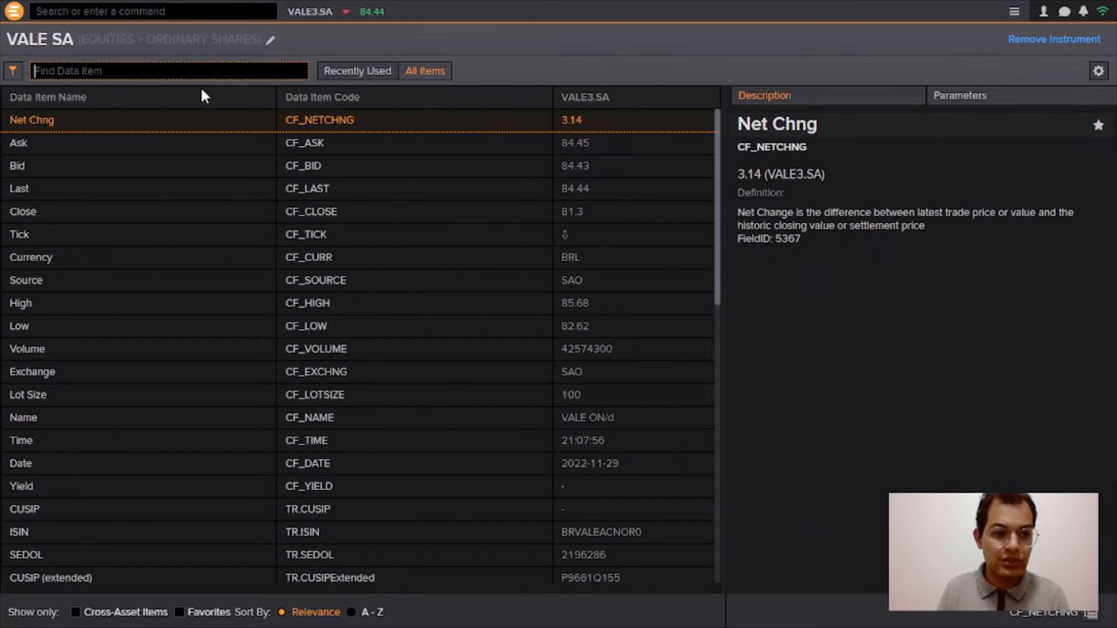
type("total")
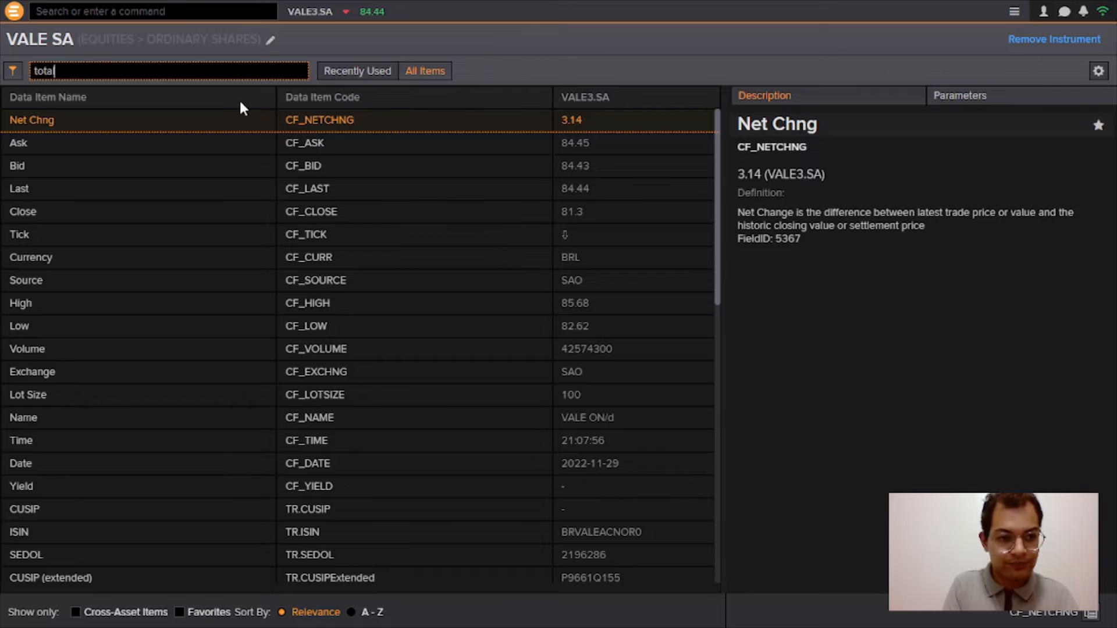
type(" assets")
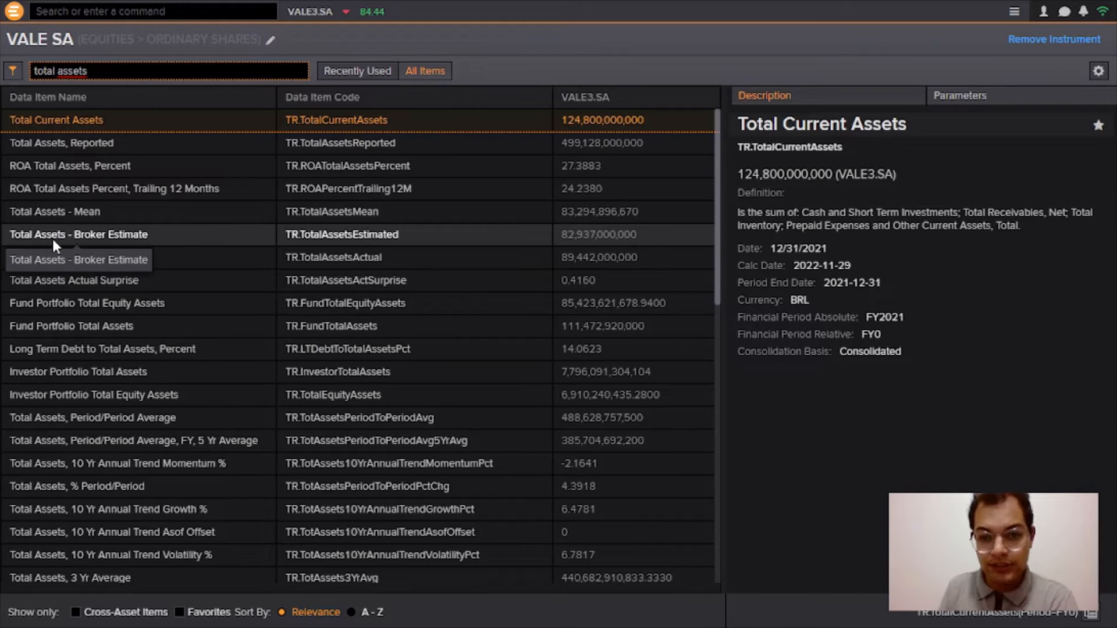
left_click(52, 147)
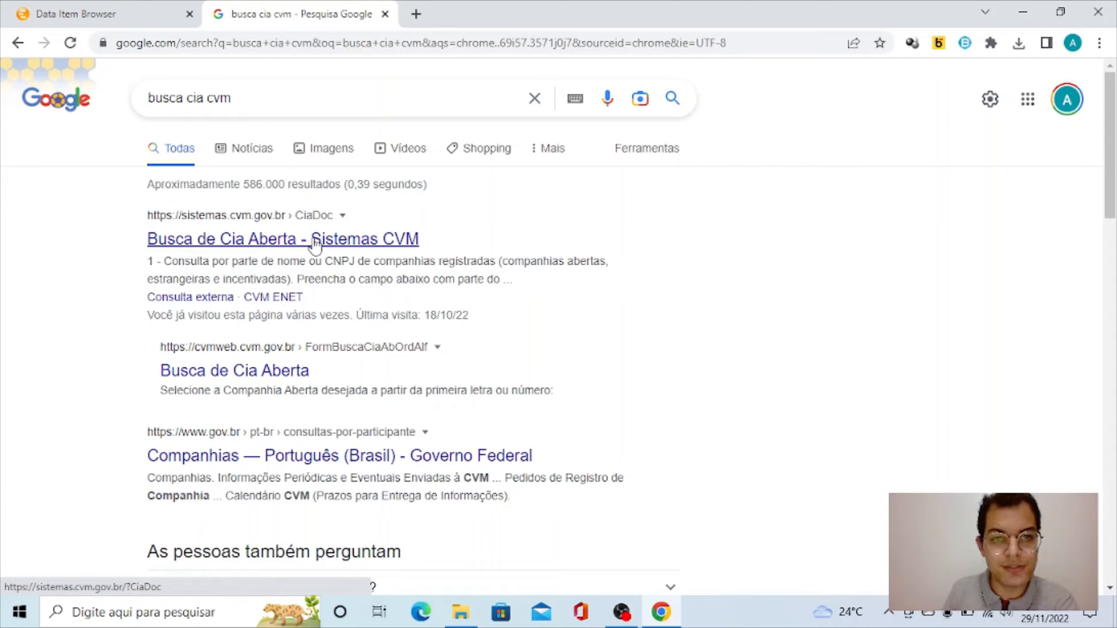
Open the CVM site Busca de Cia Aberta from the Google results, show it full screen and search registered companies for "vale".
left_click(314, 241)
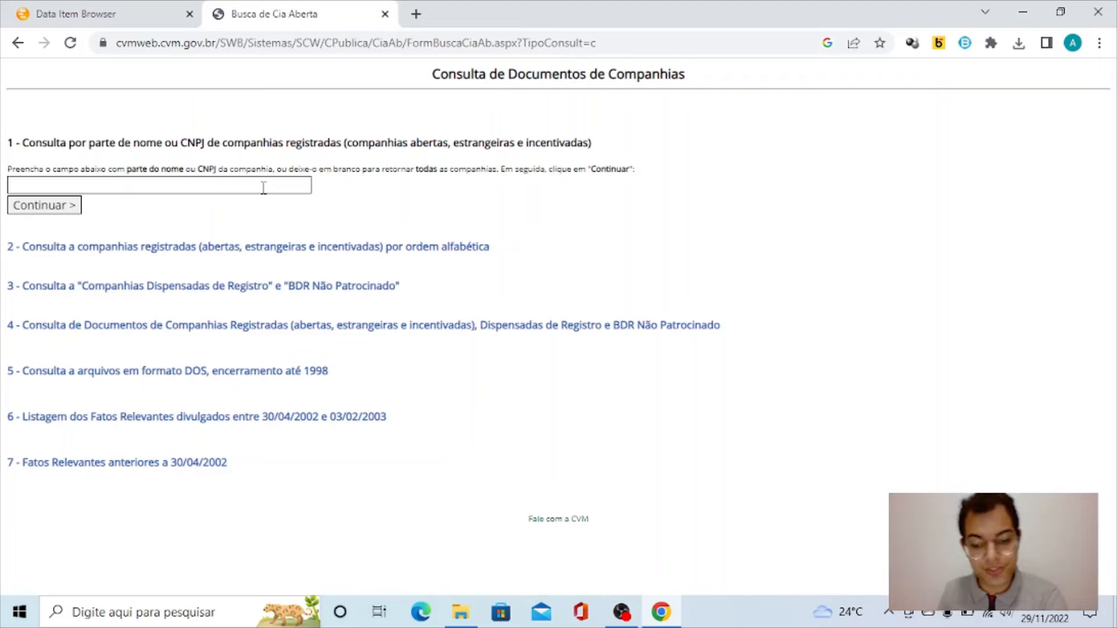
key("F11")
left_click(233, 127)
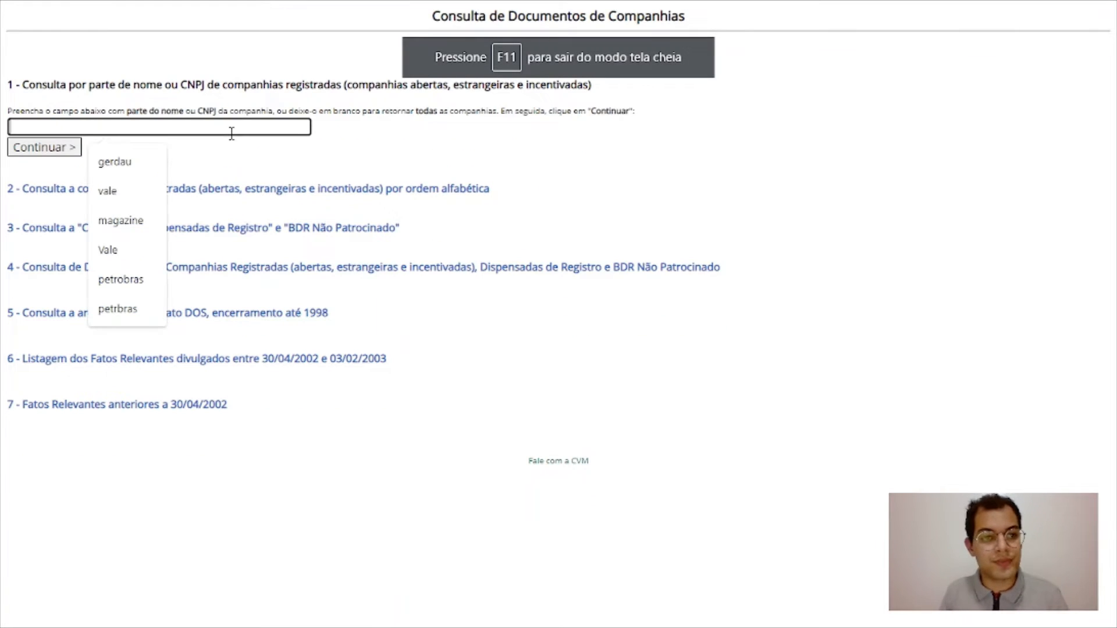
type("vale")
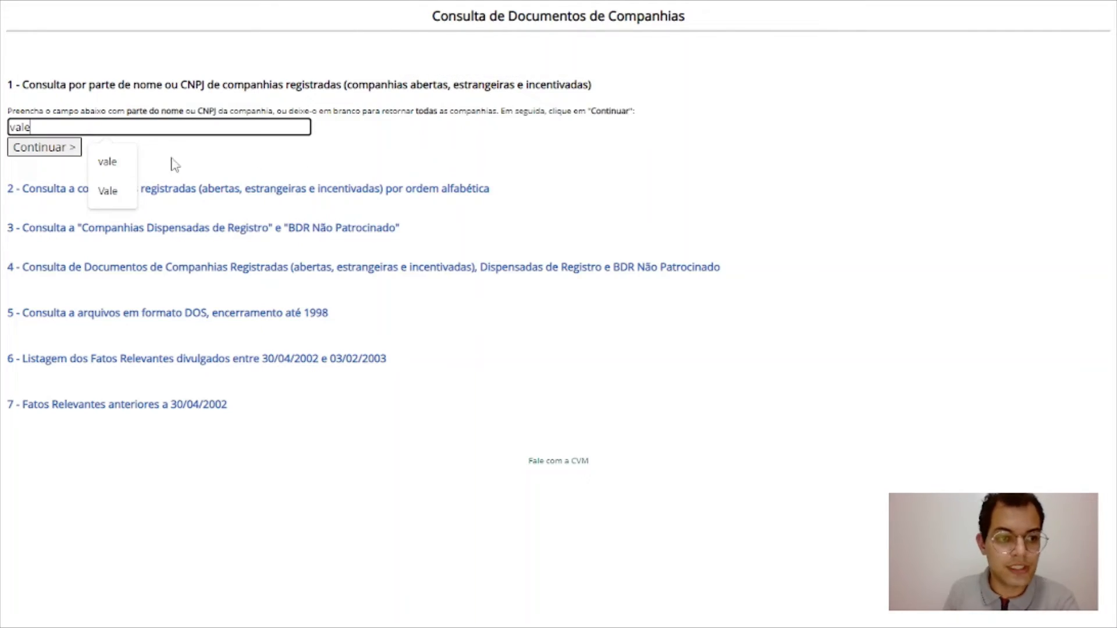
left_click(36, 149)
Find VALE S.A., CVM code 4170, in the company results and open its document page.
scroll(432, 212, "down", 6)
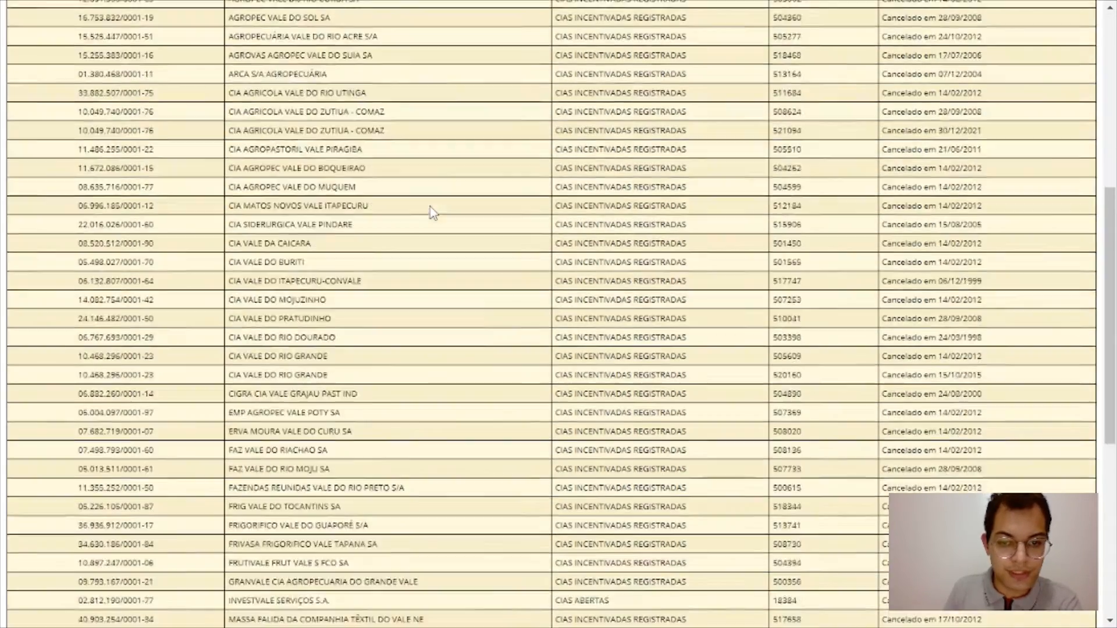
scroll(434, 215, "down", 7)
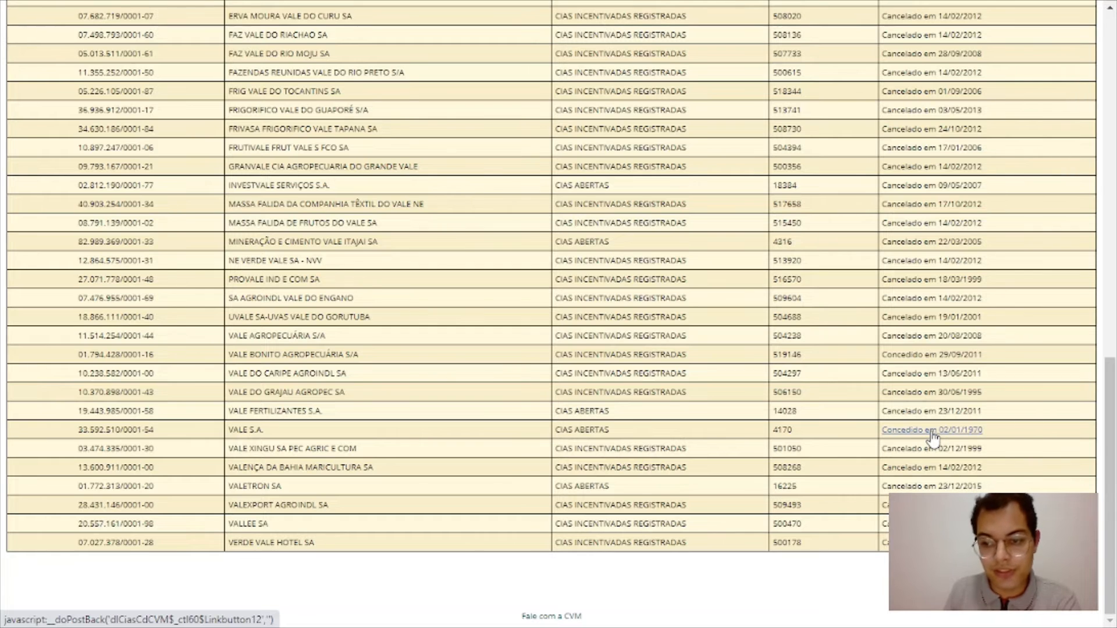
left_click(246, 432)
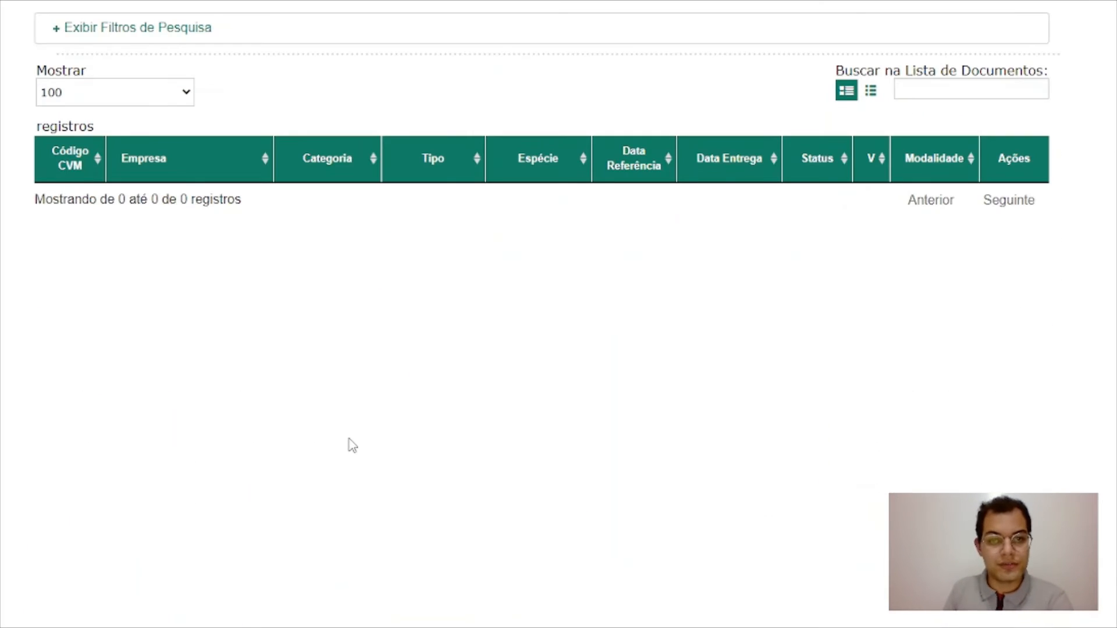
Show the document search filters and set Categoria to DFP - Demonstrações Financeiras Padronizadas.
left_click(59, 36)
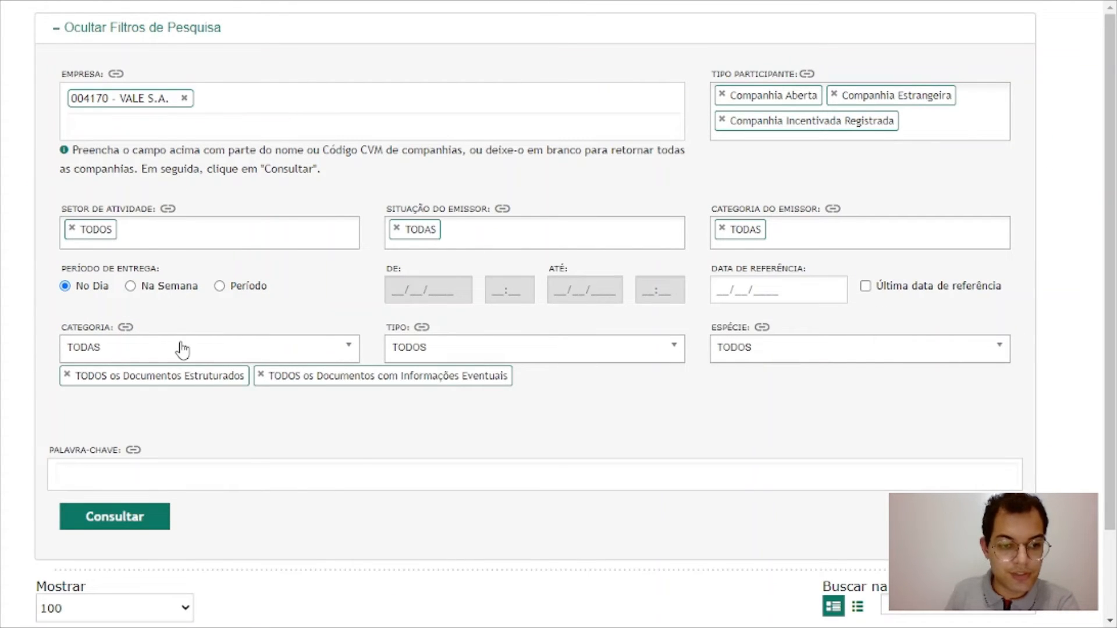
left_click(182, 348)
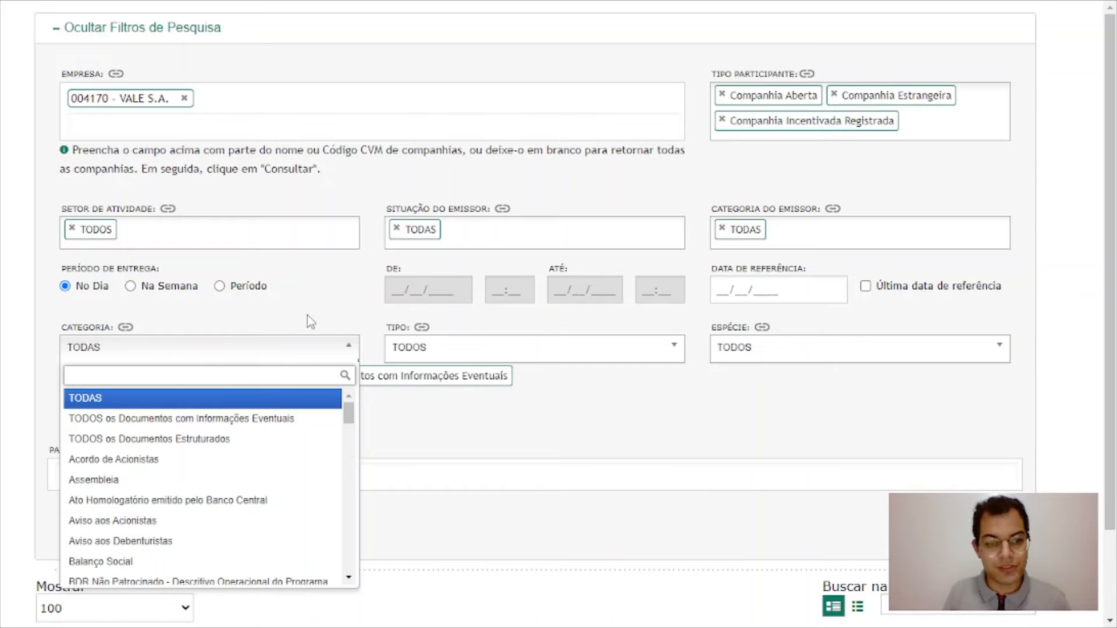
type("dp")
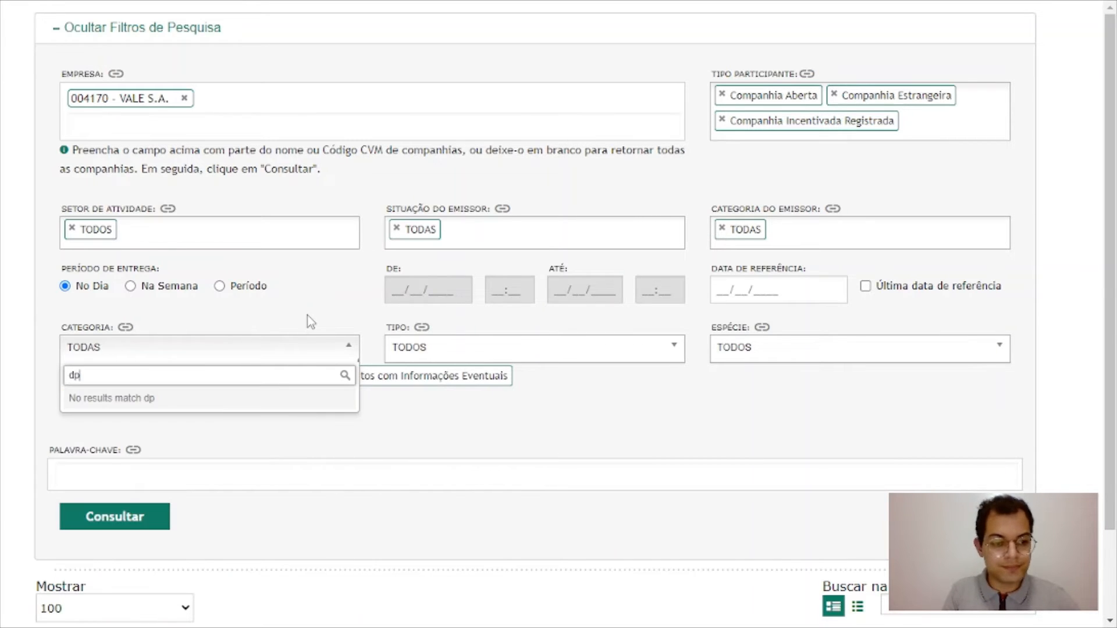
key("BackSpace")
type("fp")
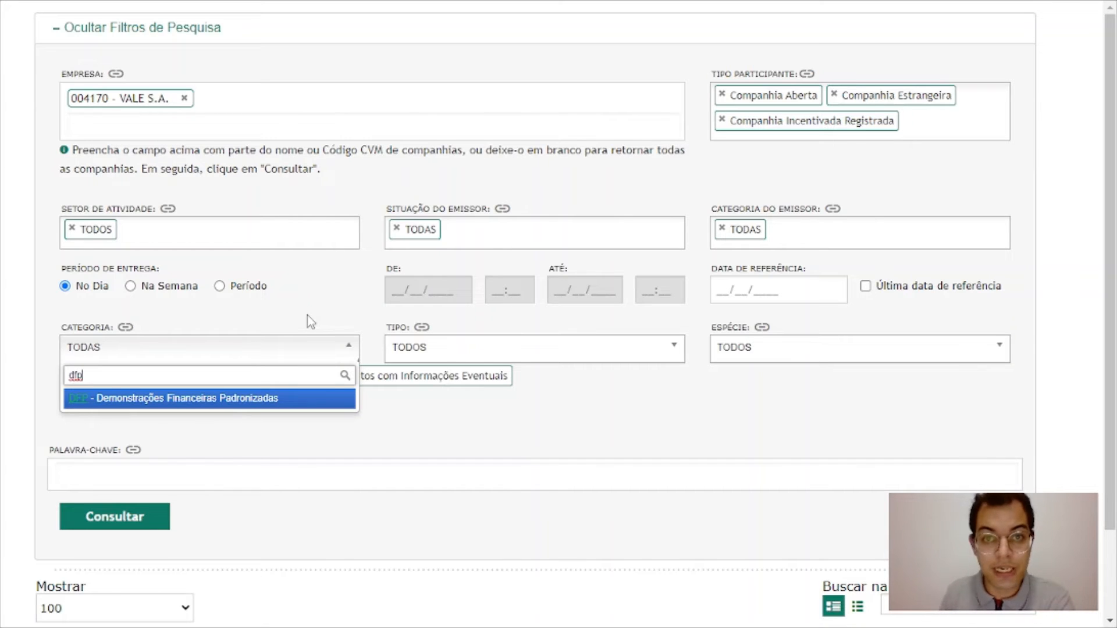
left_click(225, 400)
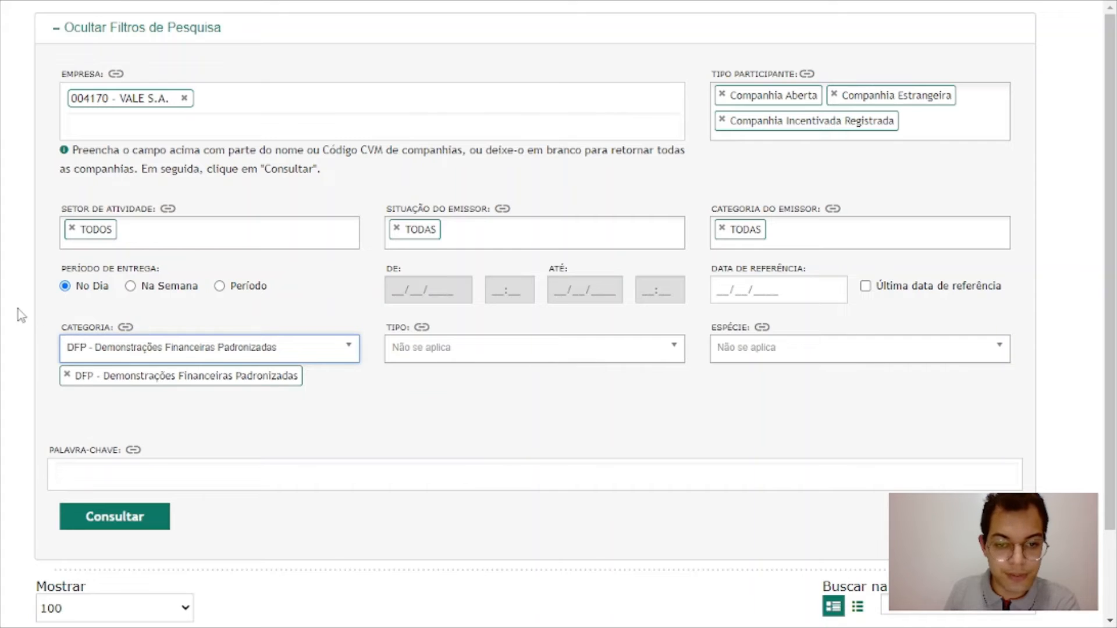
Set the delivery period (Período de Entrega) to a custom range from 31/12/2021 to 28/11/2022.
scroll(43, 308, "down", 1)
left_click(219, 204)
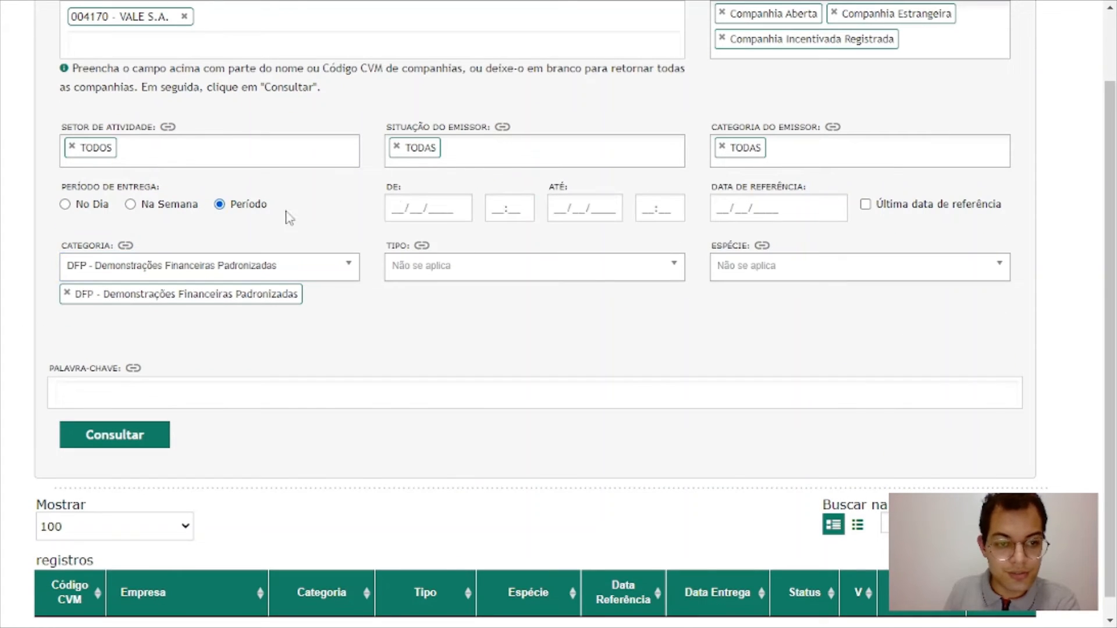
left_click(406, 200)
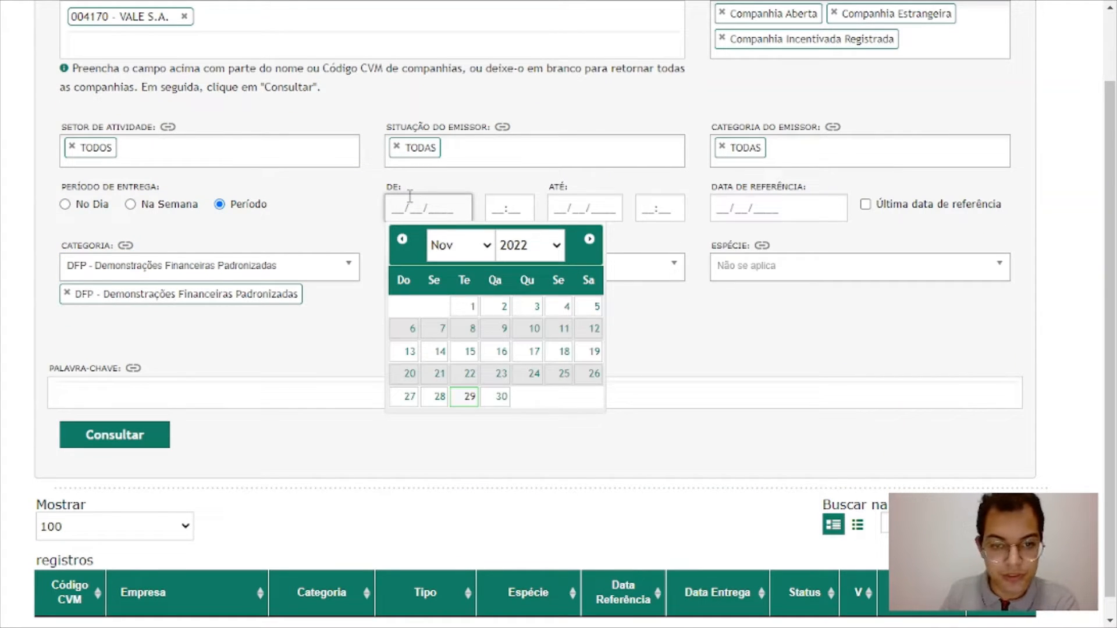
type("31")
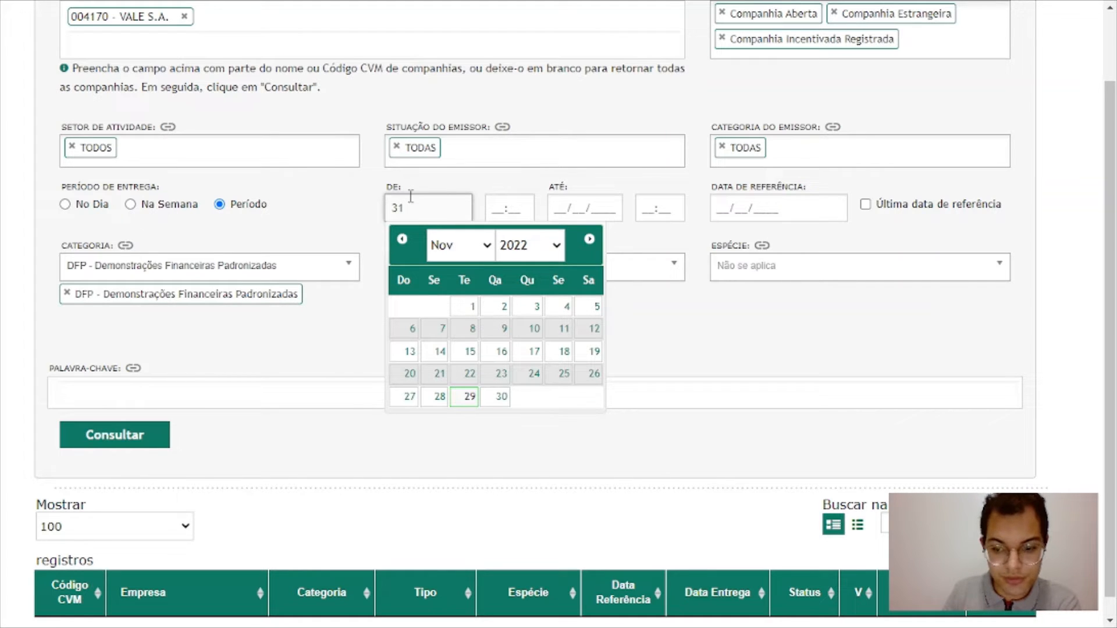
type("/12/202")
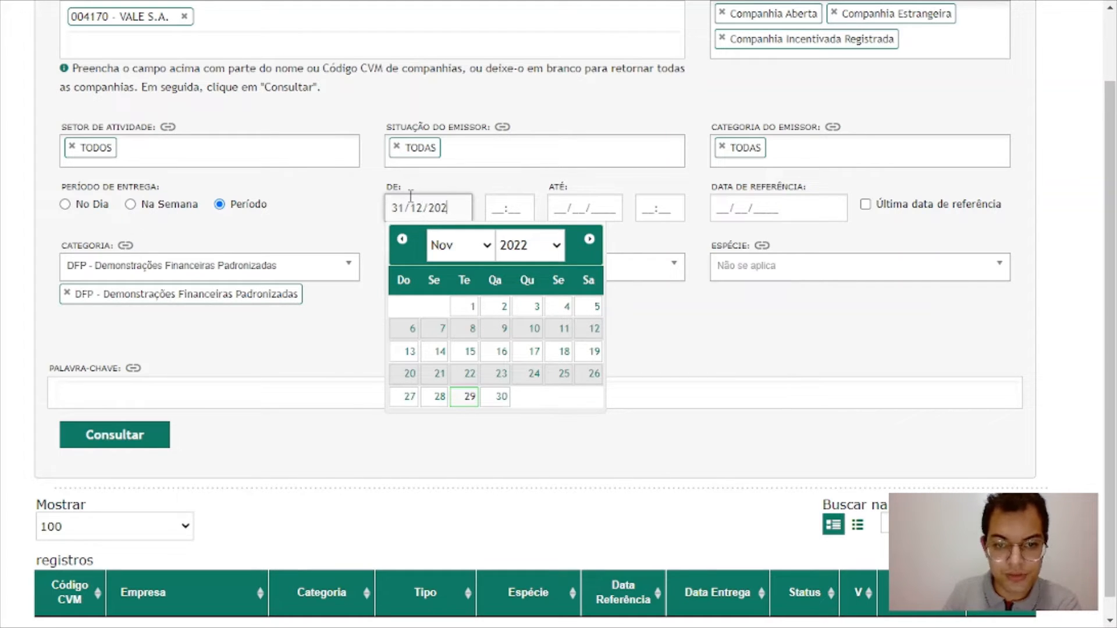
type("1")
key("Tab")
key("Tab")
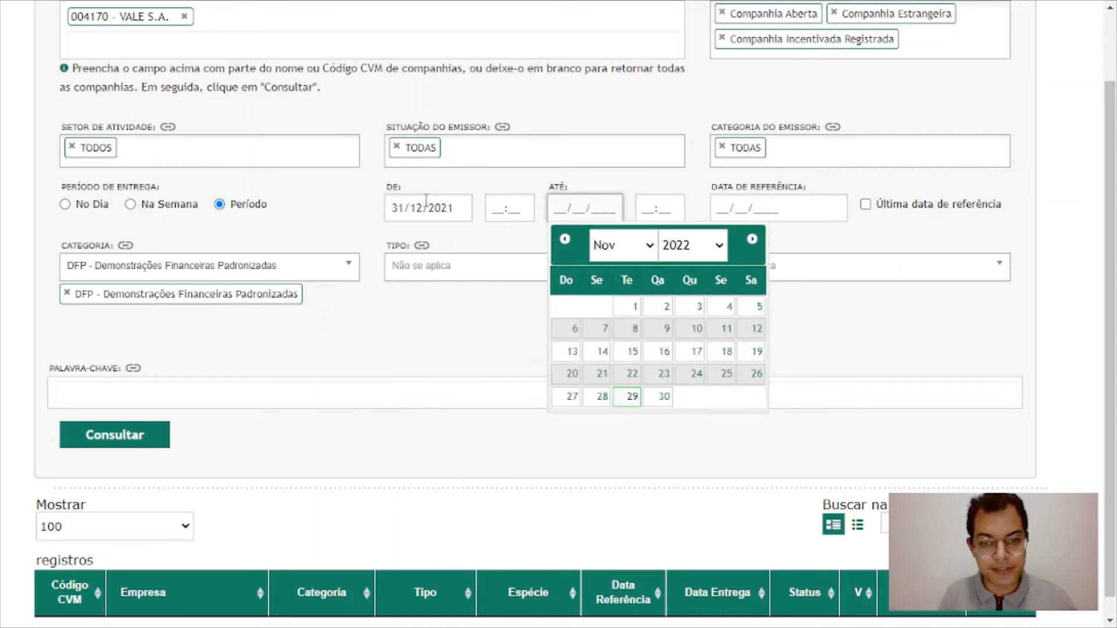
left_click(600, 397)
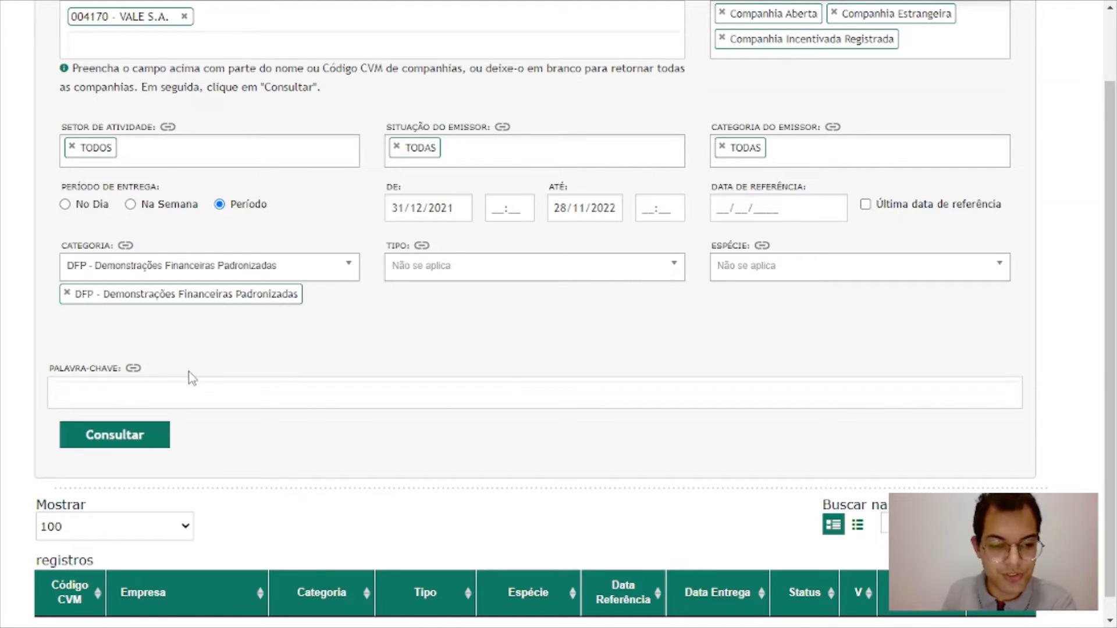
Run the document query and open Vale's DFP filing with reference date 31/12/2021.
scroll(184, 372, "up", 1)
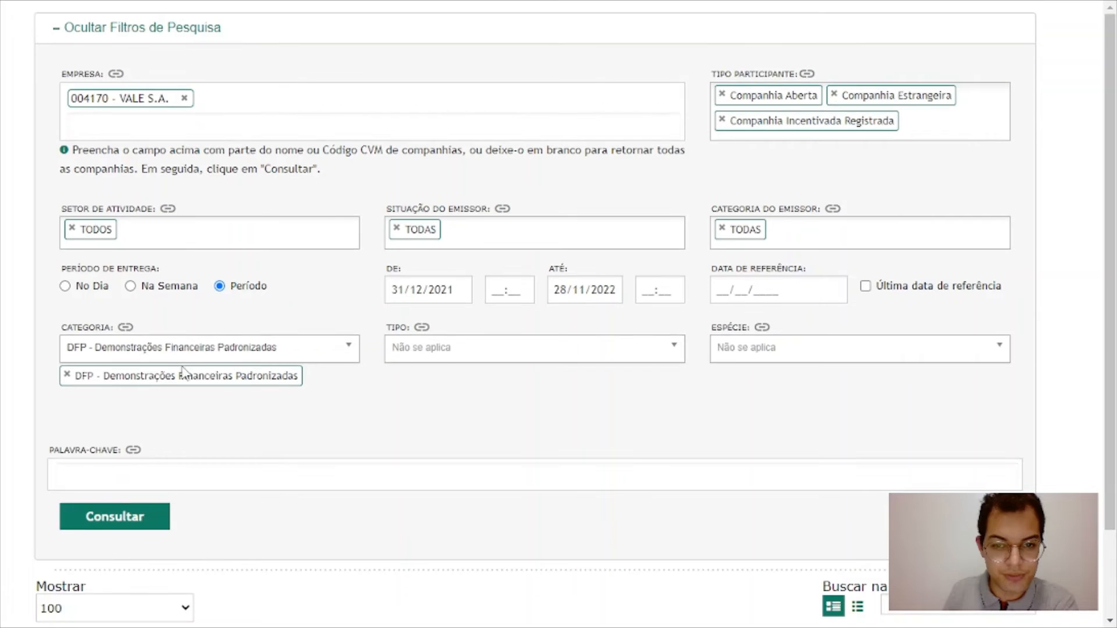
left_click(129, 522)
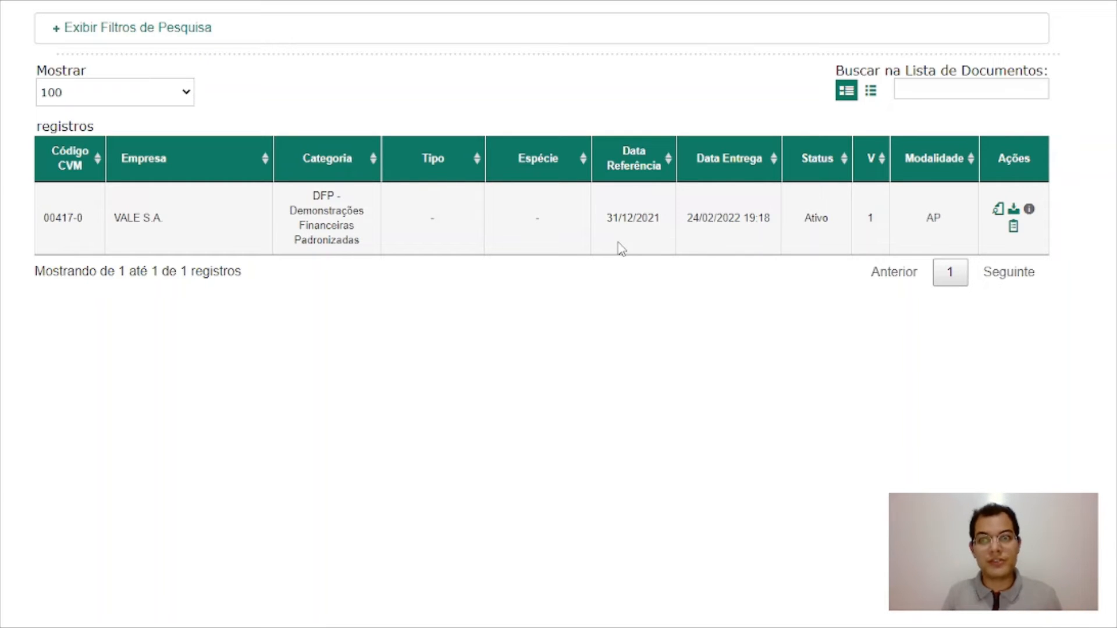
left_click(999, 211)
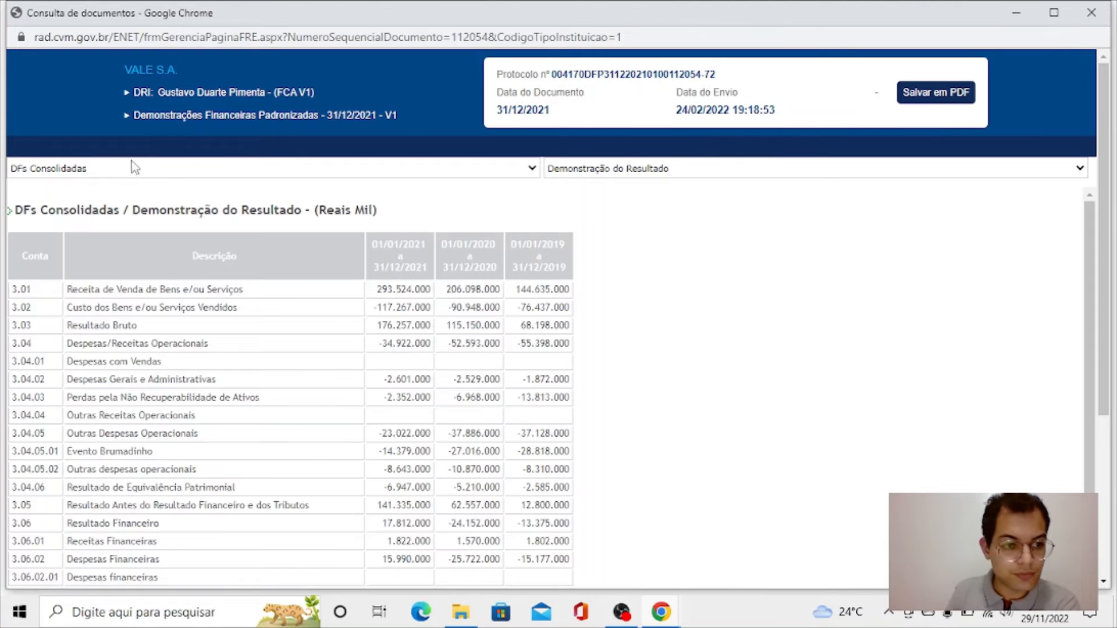
Display Balanço Patrimonial Ativo under DFs Consolidadas and highlight the Ativo Total value for 31/12/2021.
left_click(142, 170)
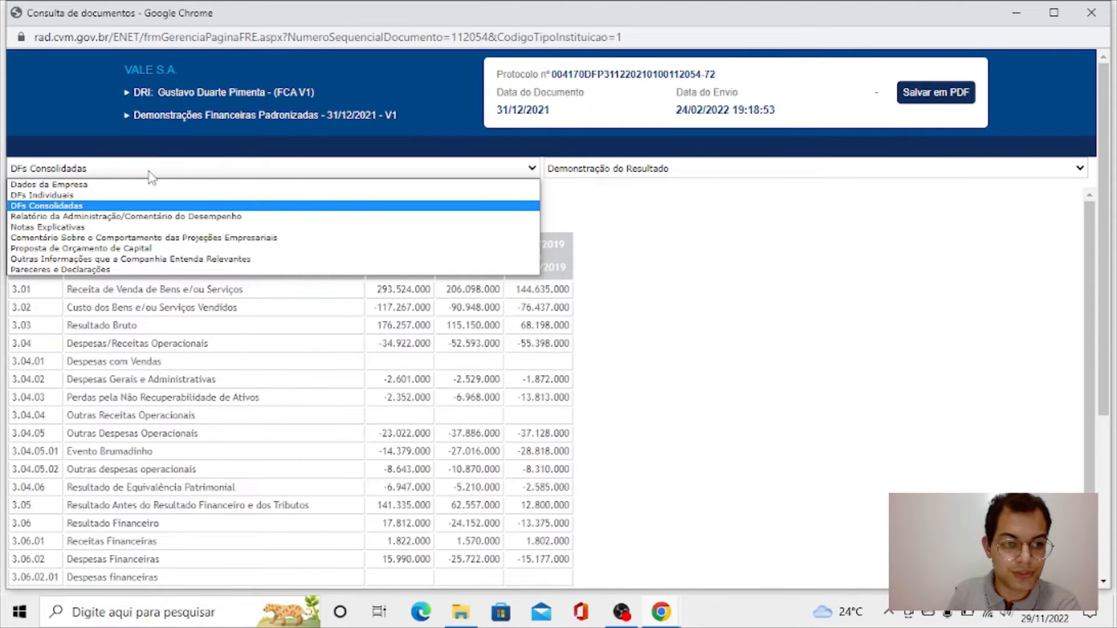
left_click(150, 174)
left_click(617, 177)
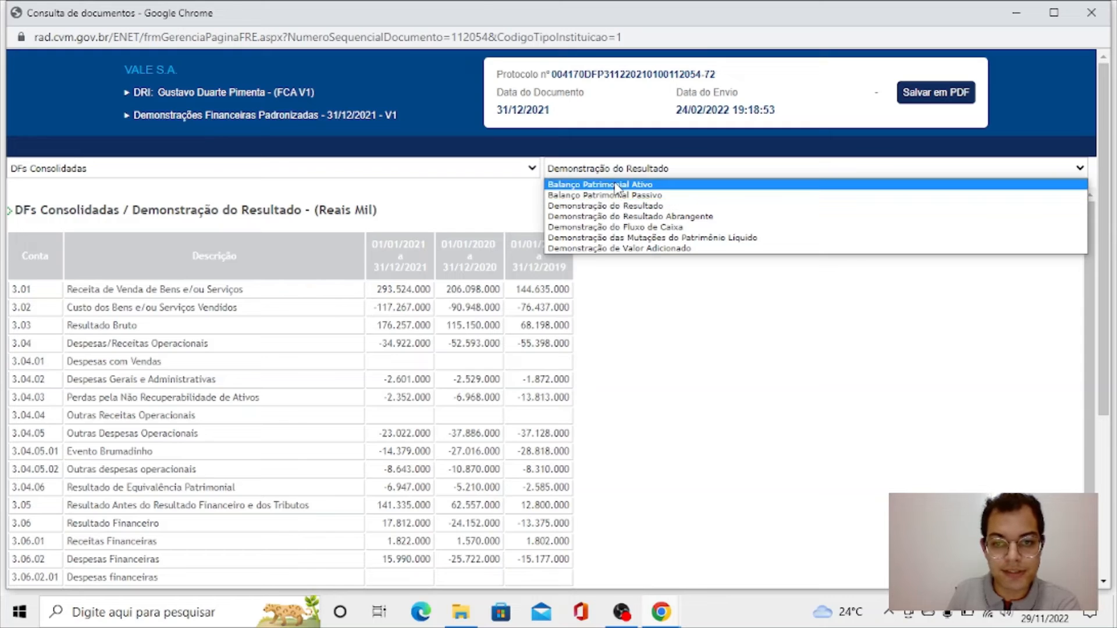
left_click(616, 185)
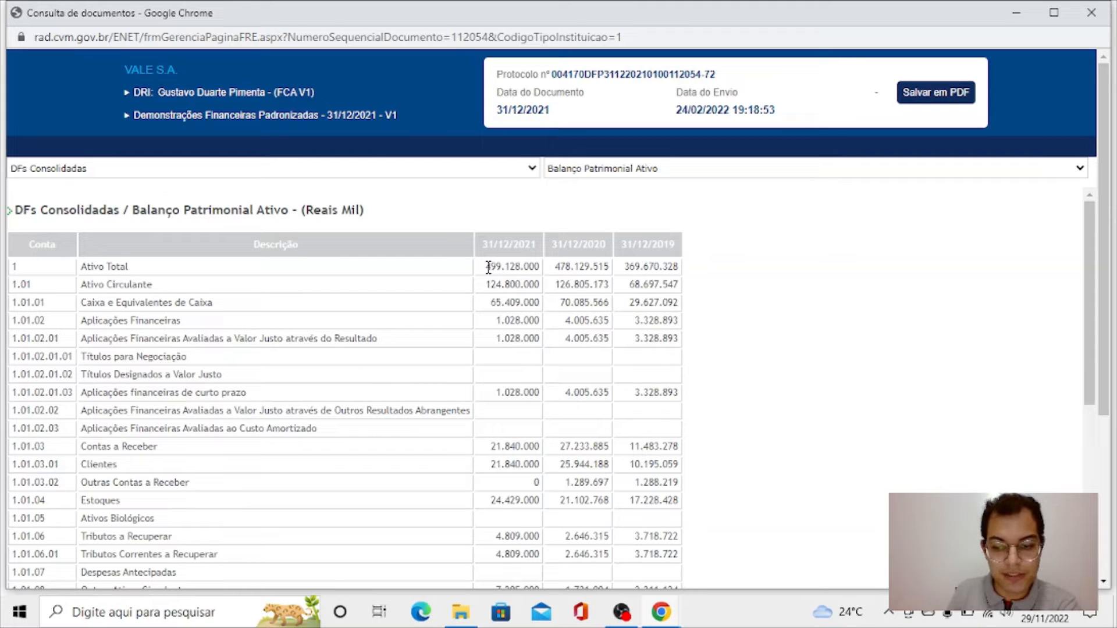
left_click_drag(487, 266, 540, 271)
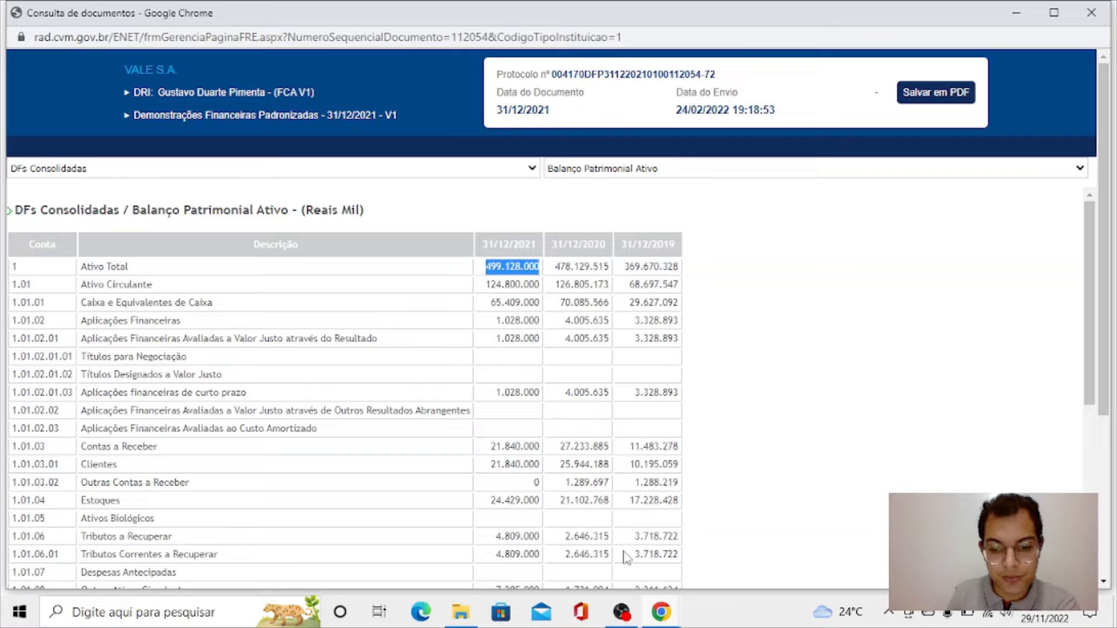
Exit full screen on the CVM document list and arrange the Data Item Browser and Vale's filing in side-by-side windows.
left_click(652, 622)
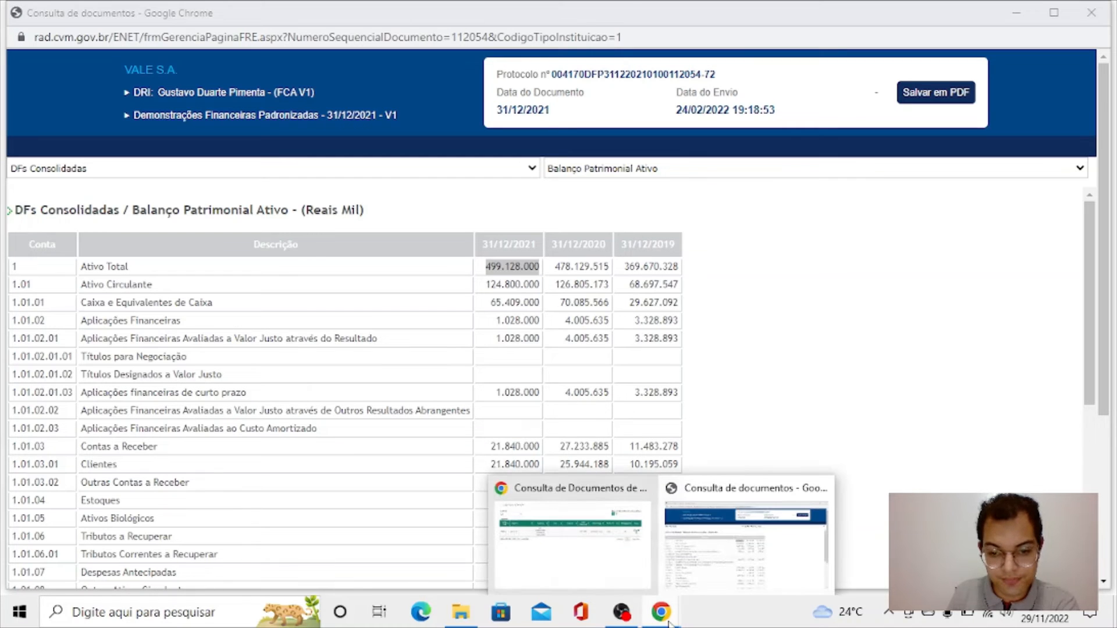
left_click(567, 528)
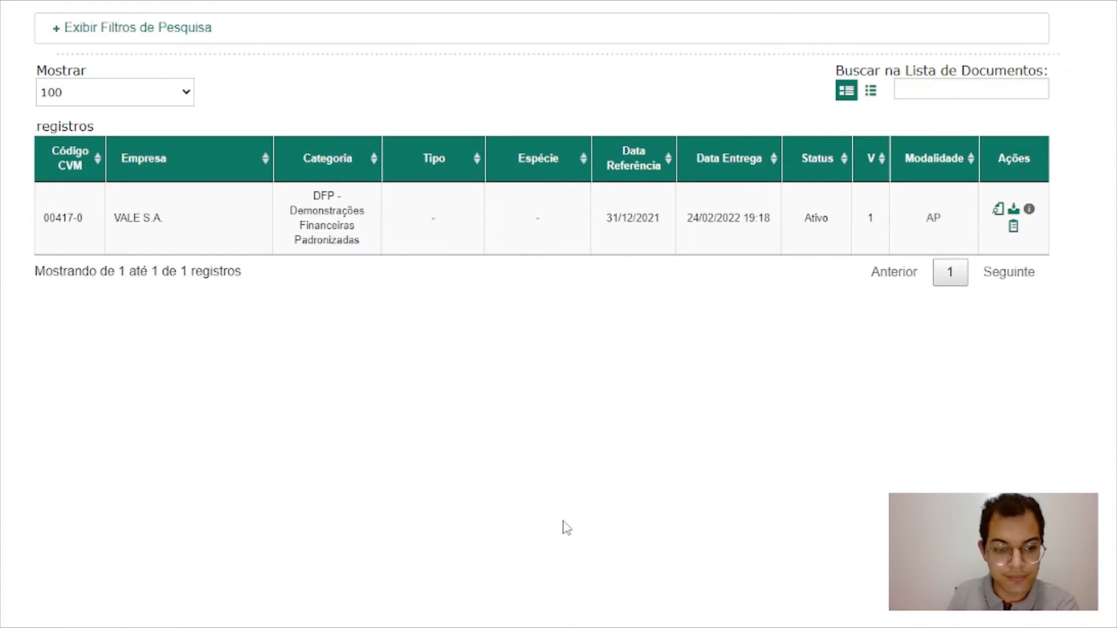
key("F11")
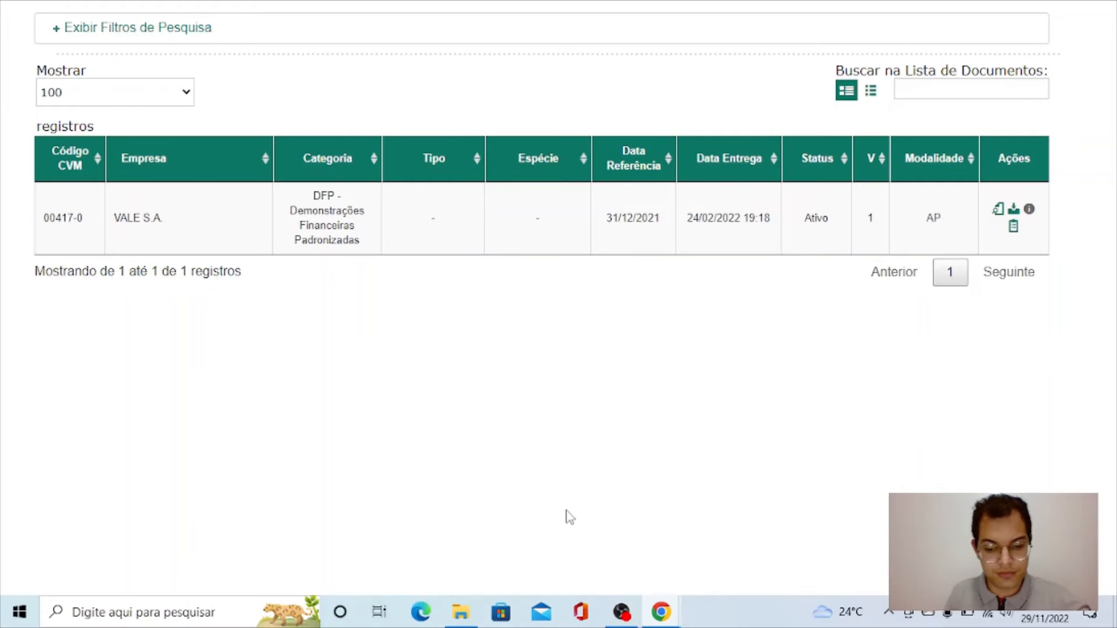
left_click(120, 7)
left_click(1059, 11)
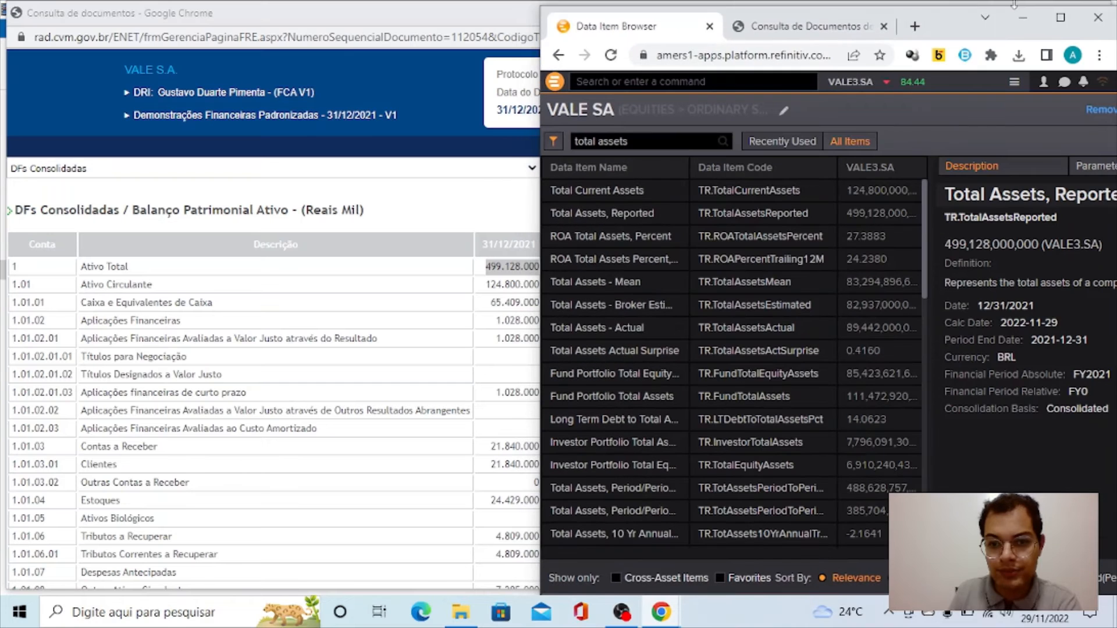
double_click(467, 15)
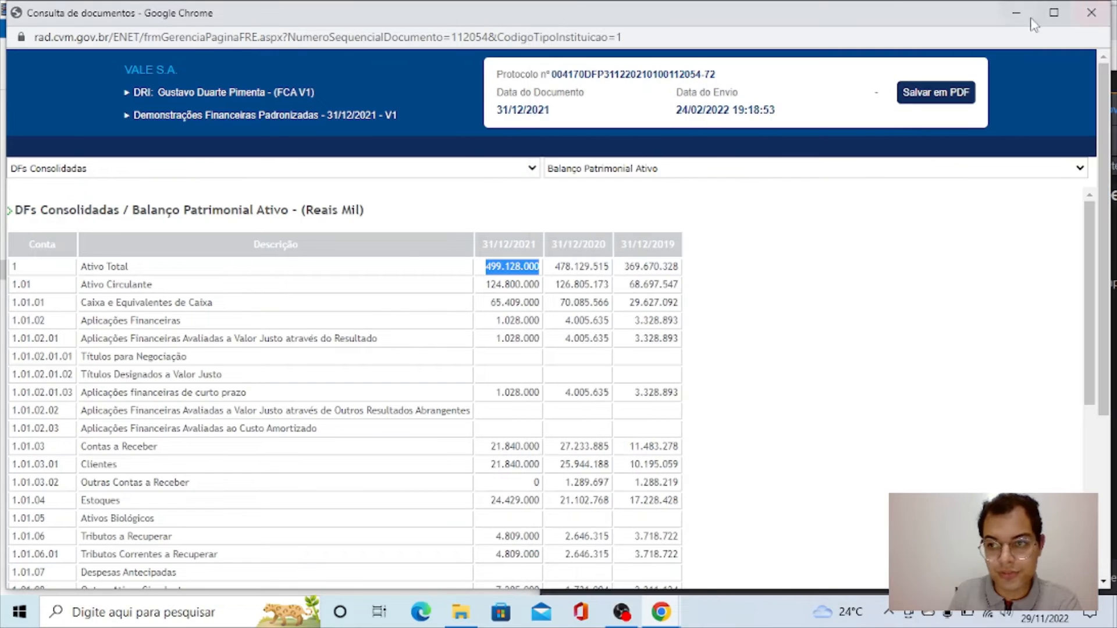
left_click(1053, 13)
left_click_drag(858, 161, 711, 161)
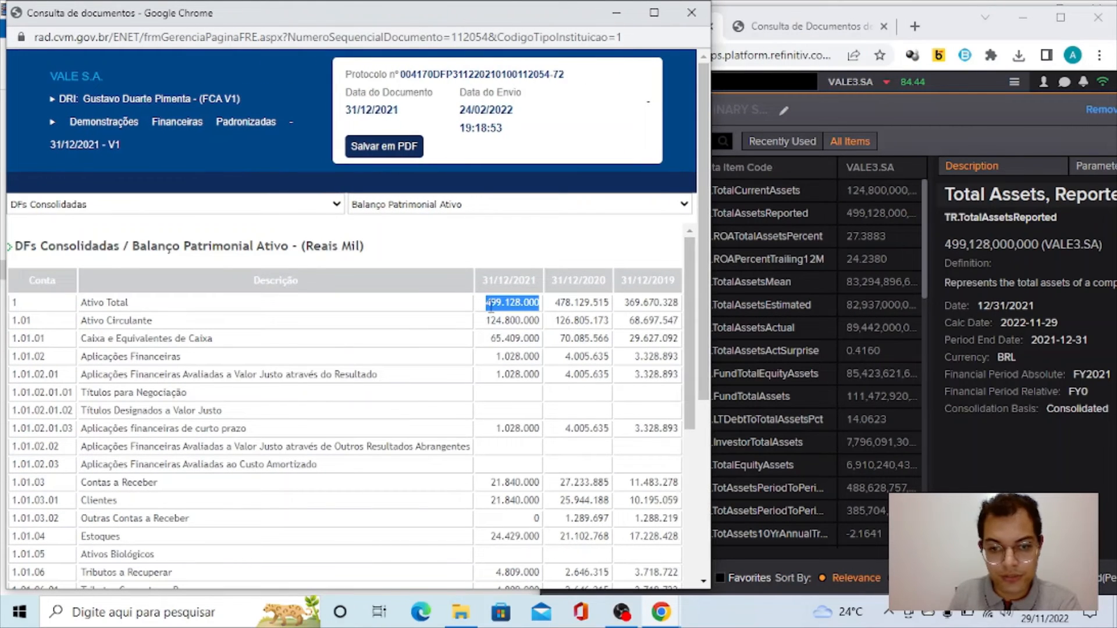
Compare the filing's 31/12/2021 Ativo Total with Vale's Total Assets, Reported value in the Data Item Browser.
left_click_drag(485, 301, 544, 303)
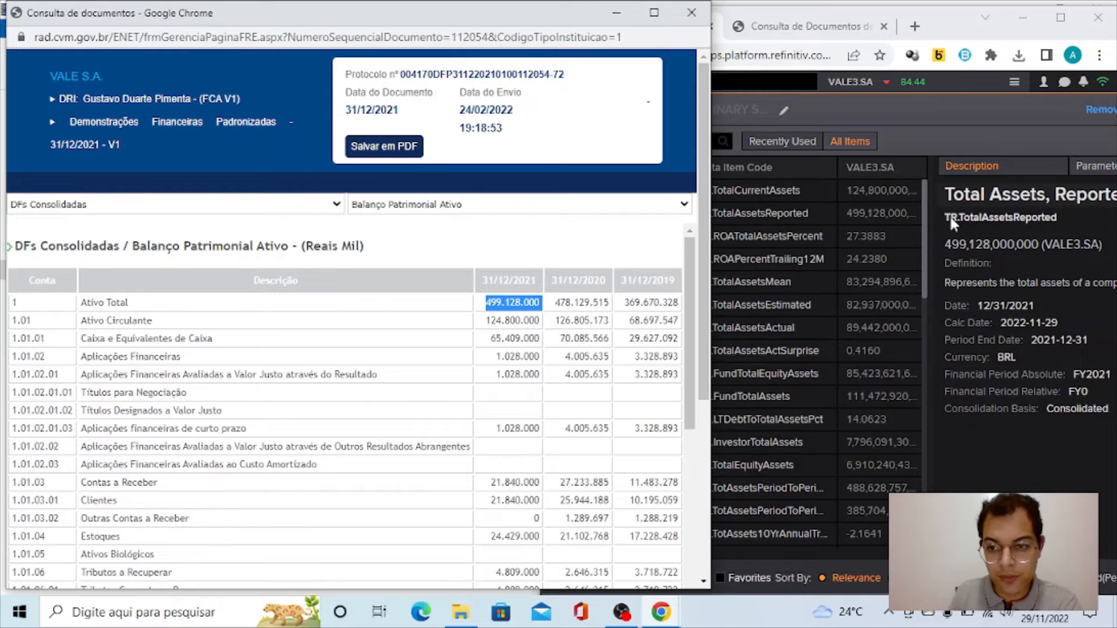
left_click(927, 20)
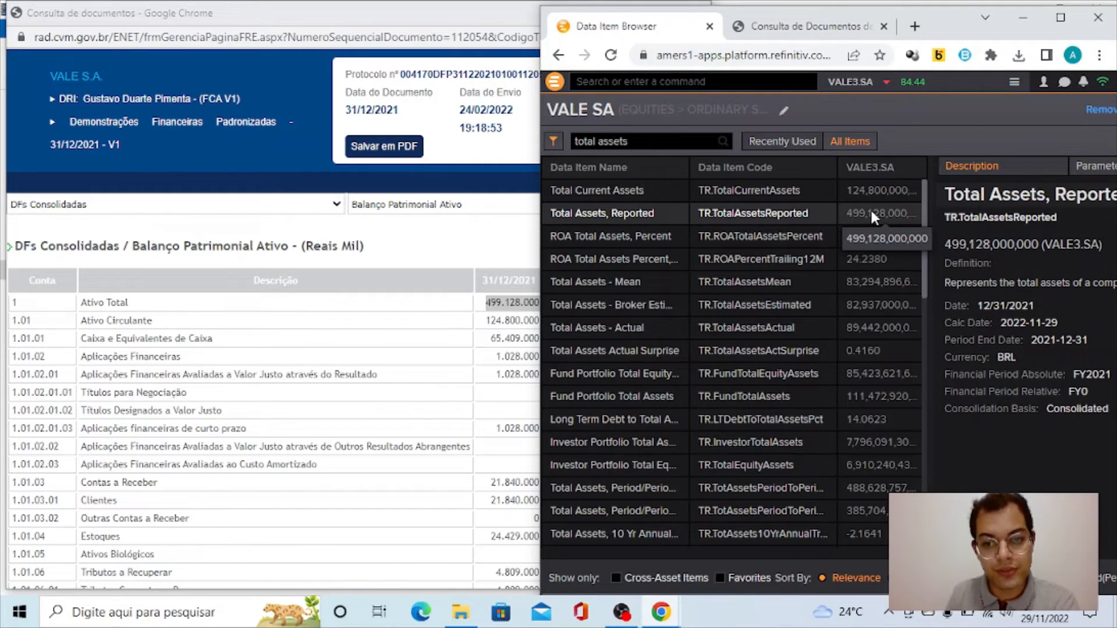
left_click(574, 216)
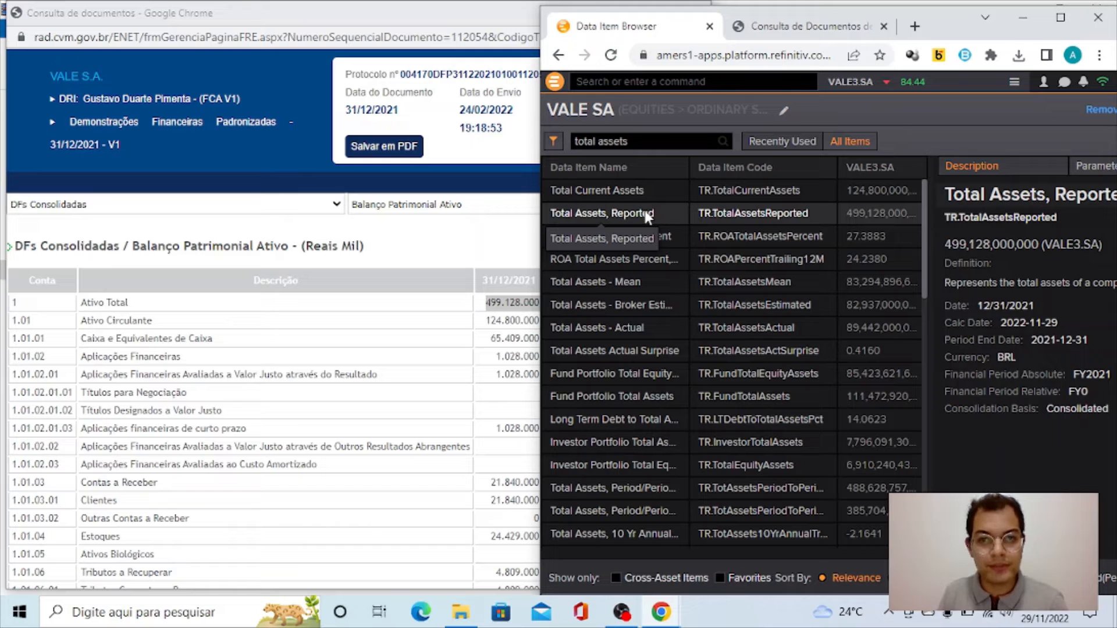
Maximize the CVM filing window and switch the consolidated statement to Demonstração do Resultado.
left_click(508, 22)
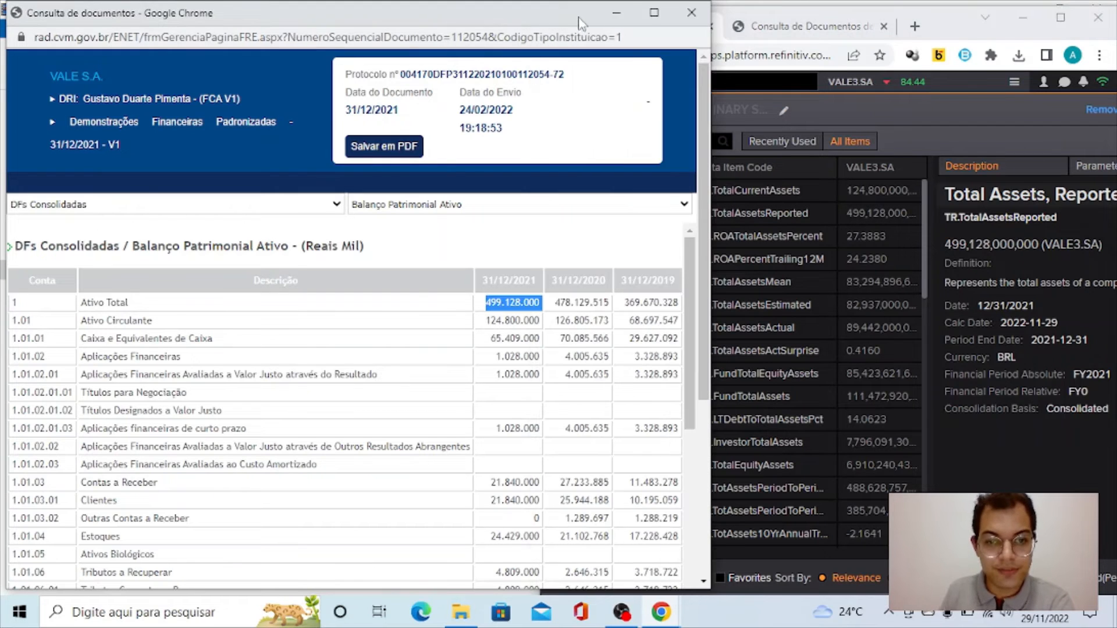
left_click(655, 13)
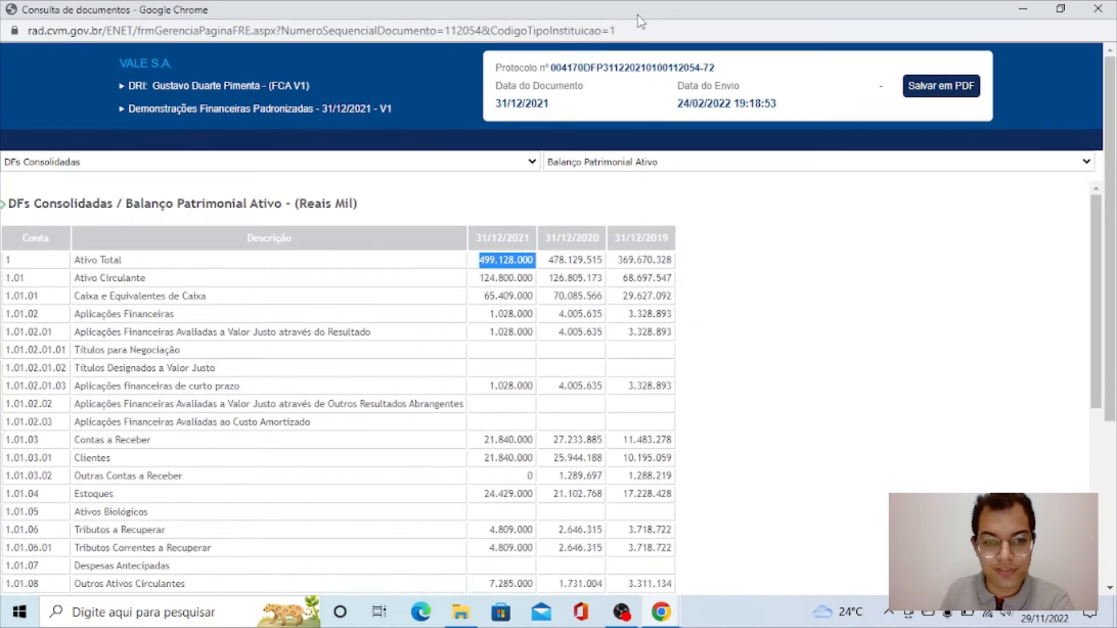
left_click(628, 168)
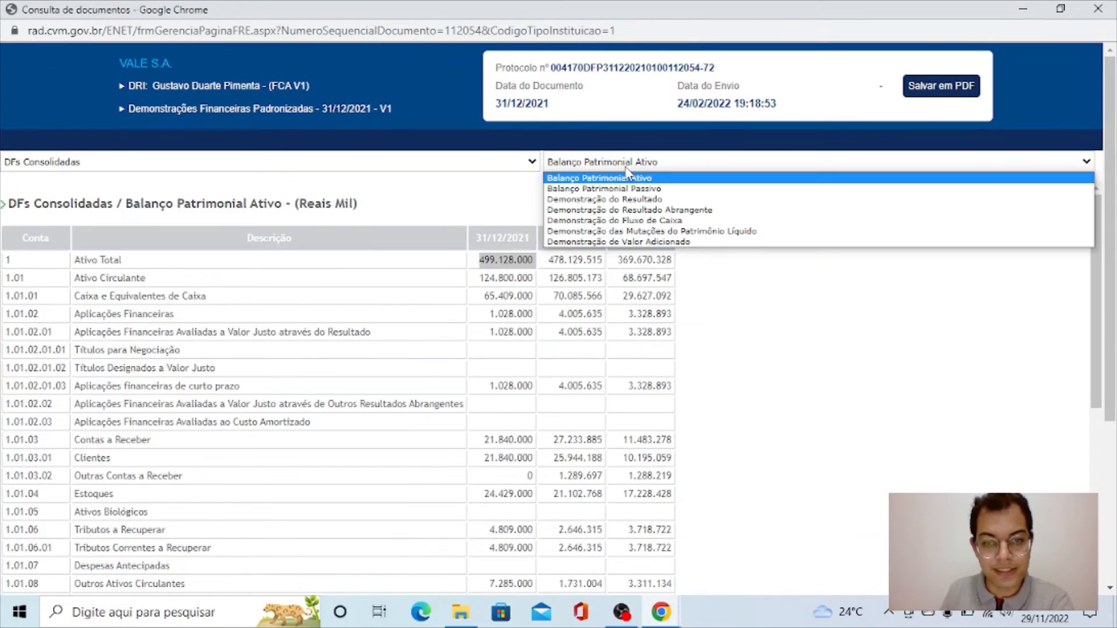
left_click(622, 208)
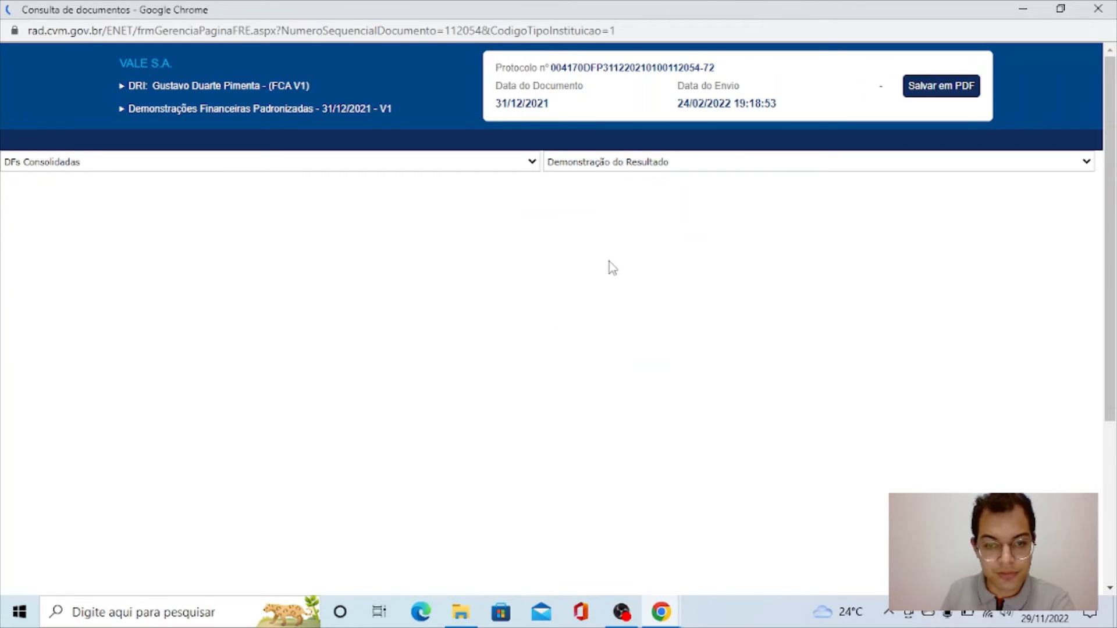
Review the income statement and highlight line 3.11, Lucro/Prejuízo Consolidado do Período, through its 2021 value.
scroll(609, 268, "down", 2)
scroll(609, 267, "down", 2)
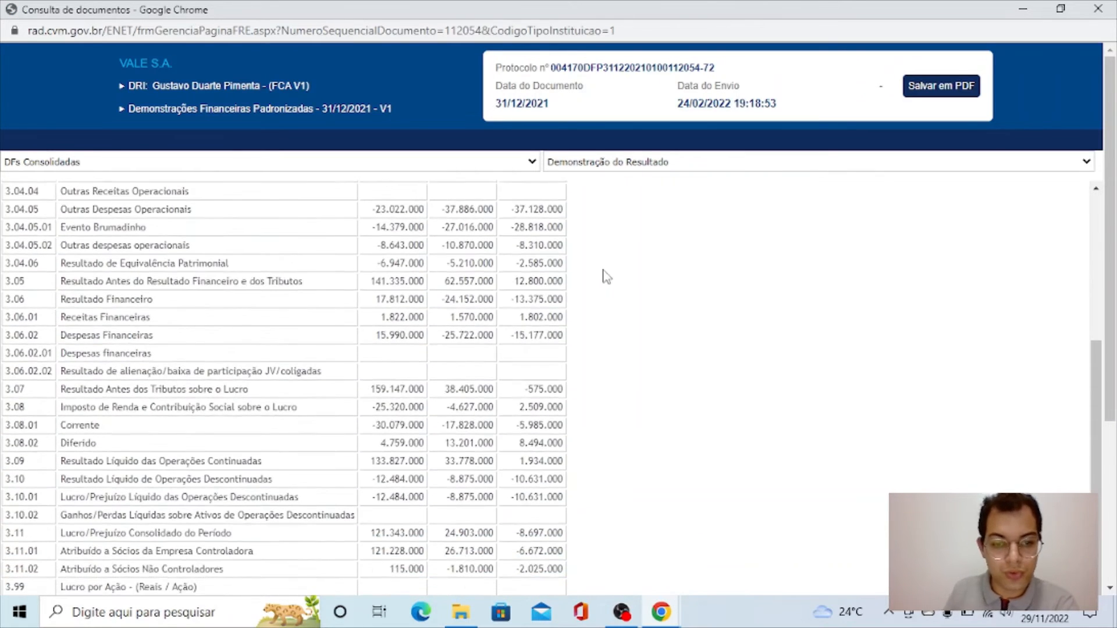
scroll(605, 273, "up", 5)
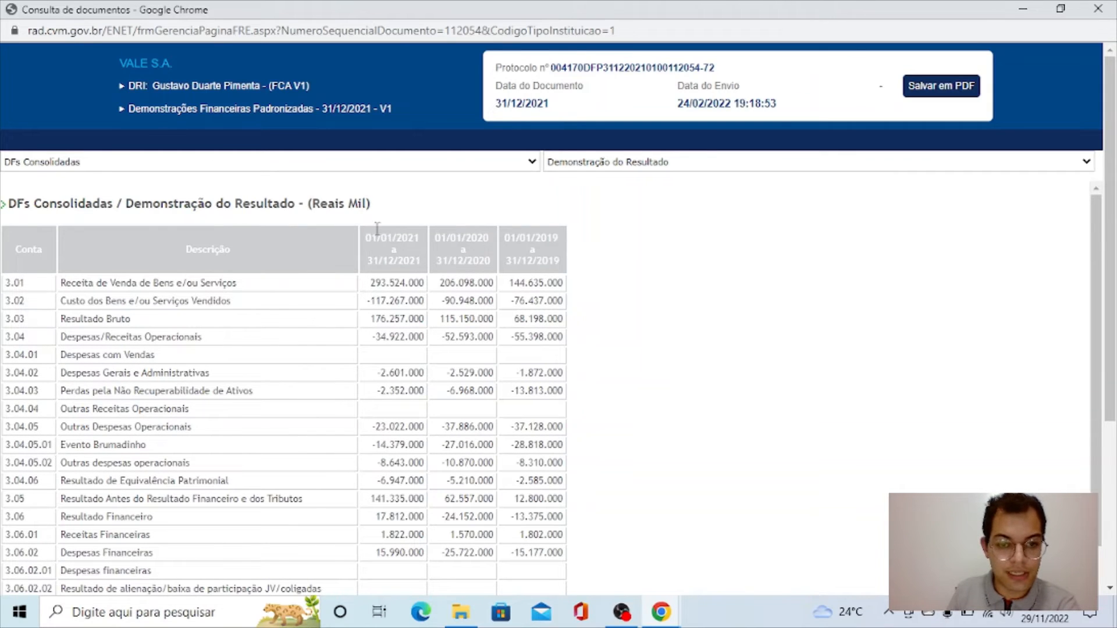
scroll(400, 314, "down", 4)
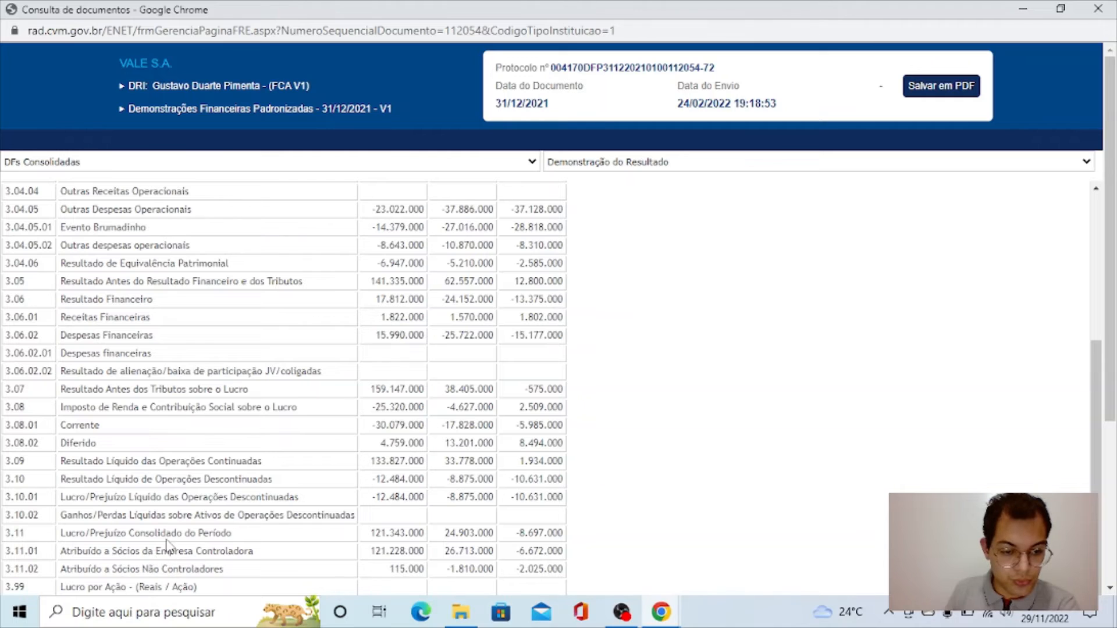
left_click_drag(5, 532, 424, 533)
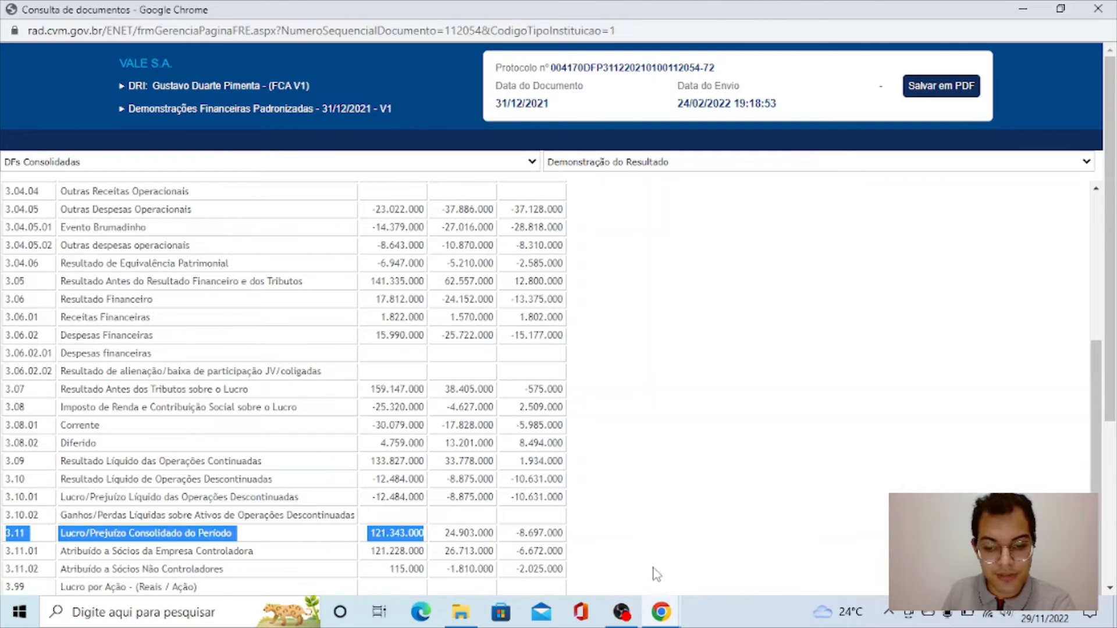
Return to the Data Item Browser window, maximize it and display it in full screen.
mouse_move(664, 621)
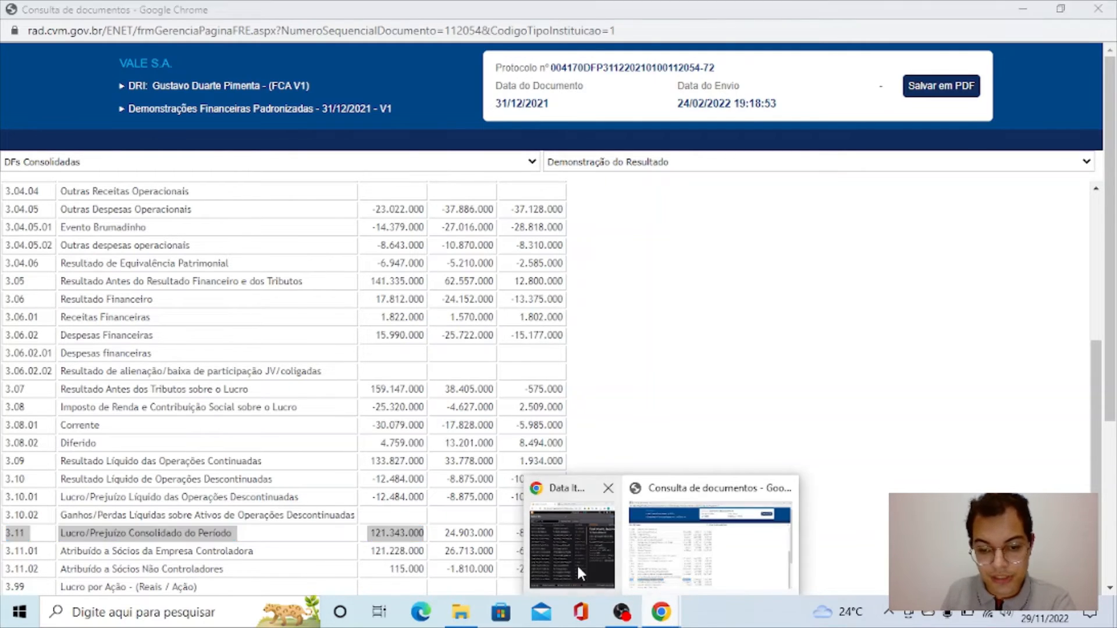
left_click(577, 564)
left_click(1064, 21)
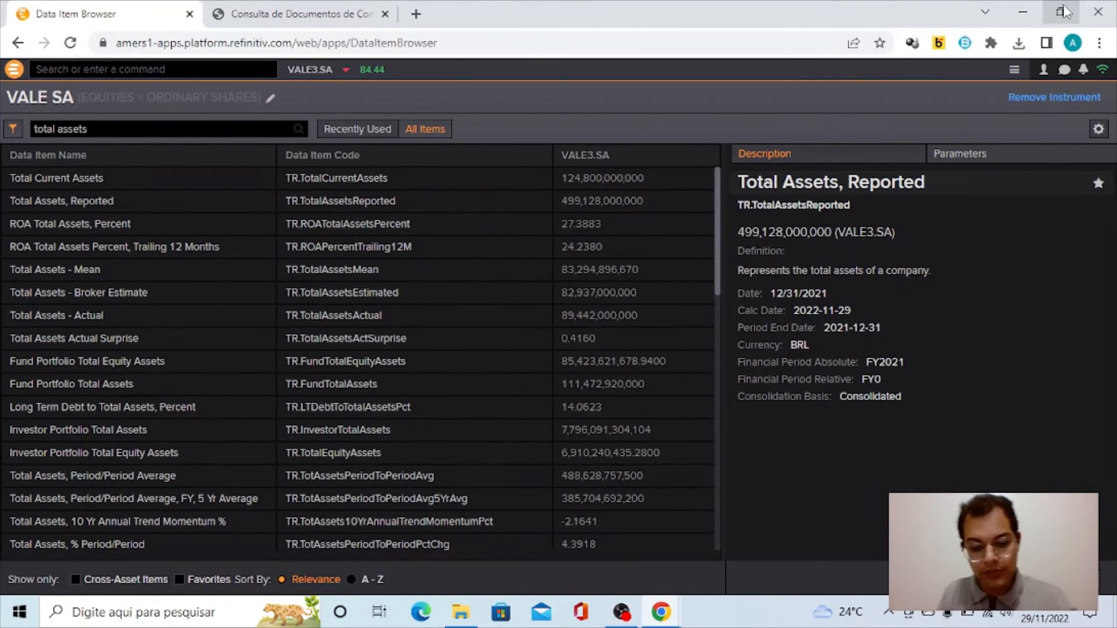
key("F11")
Search Vale's data items for "net income" and show the details of Net Income Incl Extra Before Distributions.
left_click(185, 69)
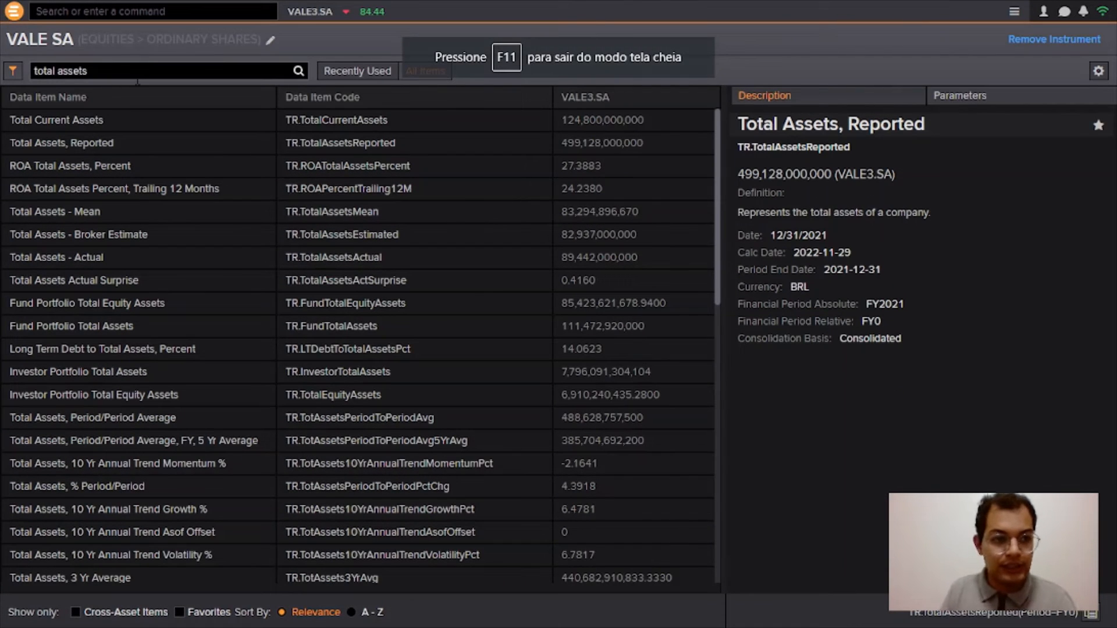
key("ctrl+a")
type("net income")
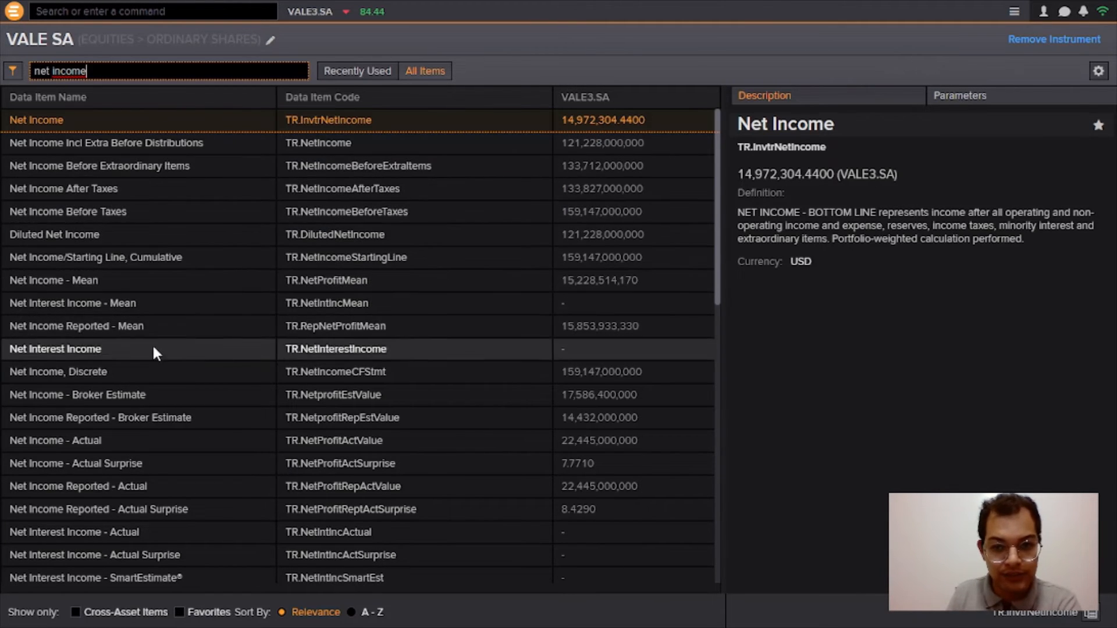
left_click(238, 143)
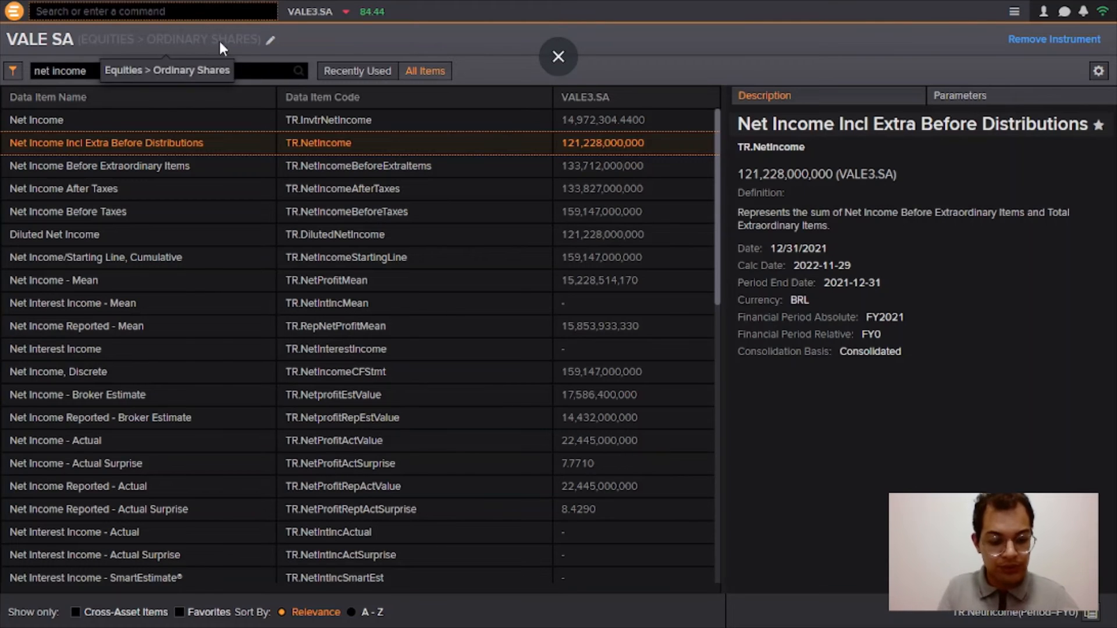
Open the Screener and load the saved personal screen Base de Dados_Refinitiv_Ativo.
type("screnn")
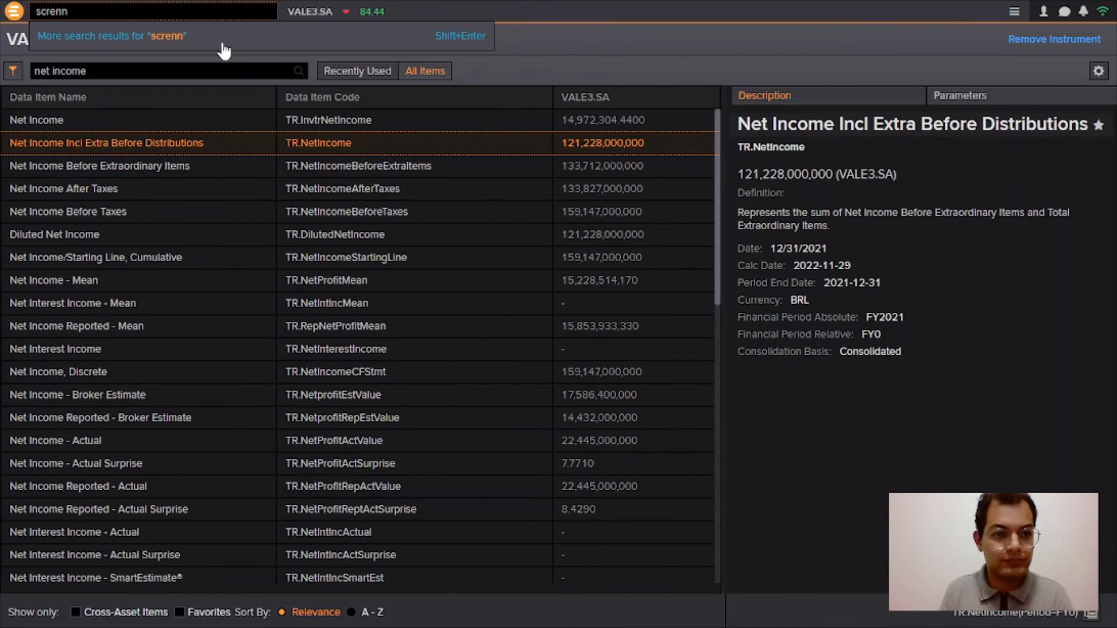
key("BackSpace")
key("BackSpace")
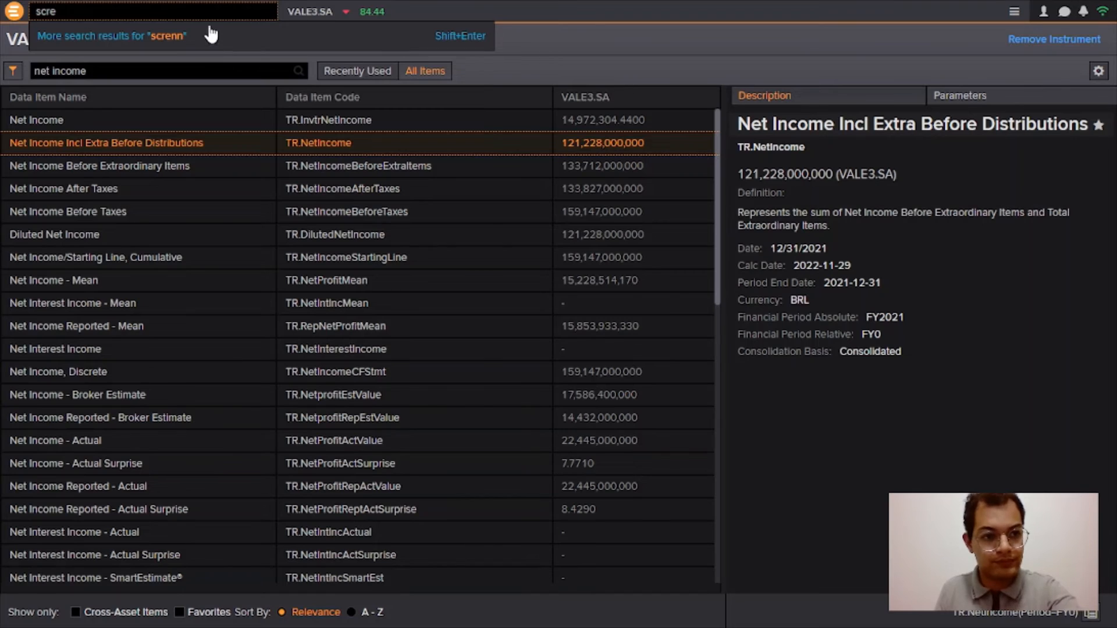
left_click(164, 32)
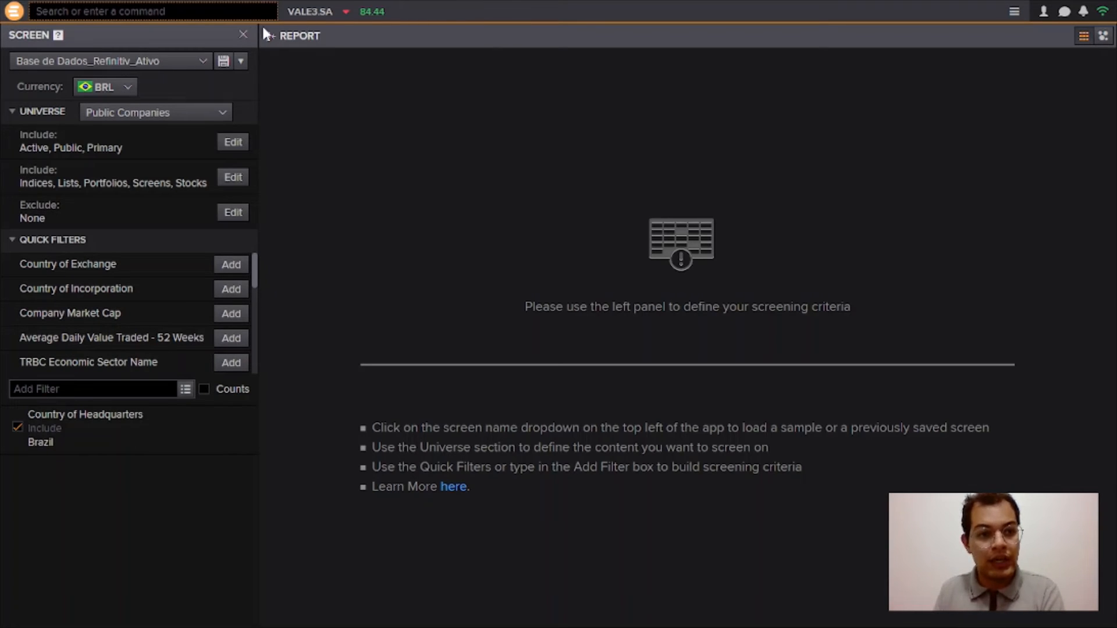
left_click(191, 60)
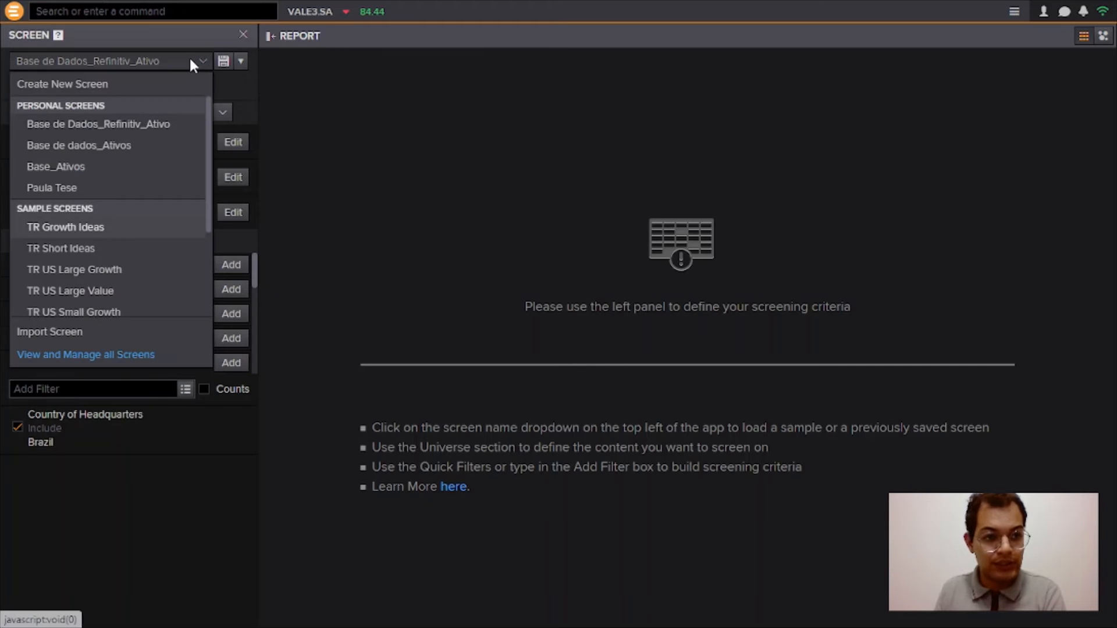
left_click(117, 126)
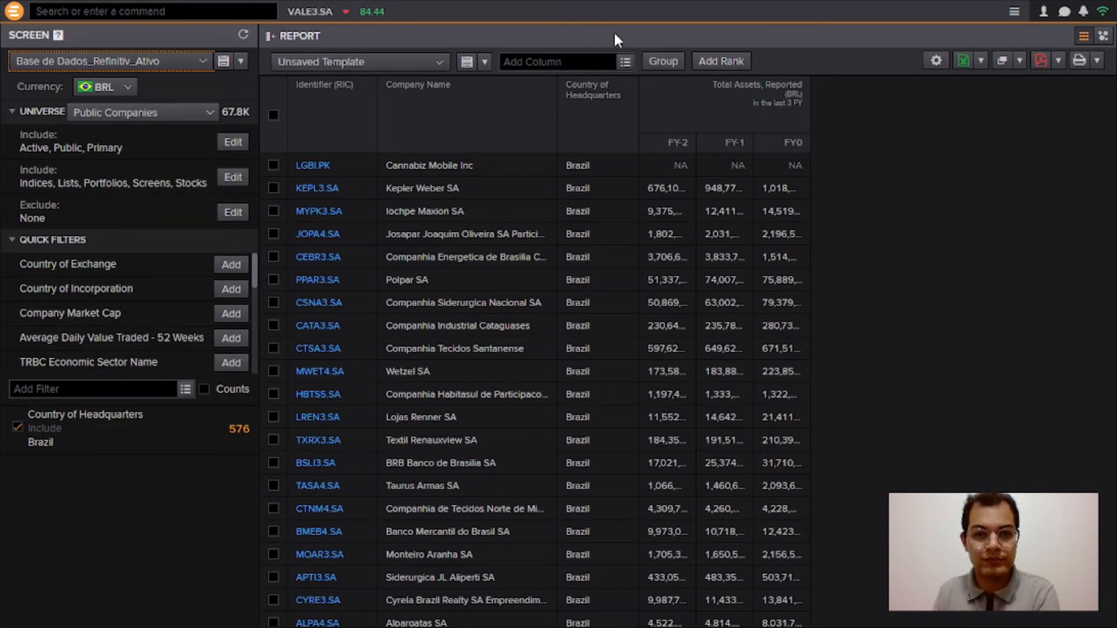
Find Net Income Incl Extra Before Distributions in the Data Item Library and add it to the selected report items.
left_click(625, 63)
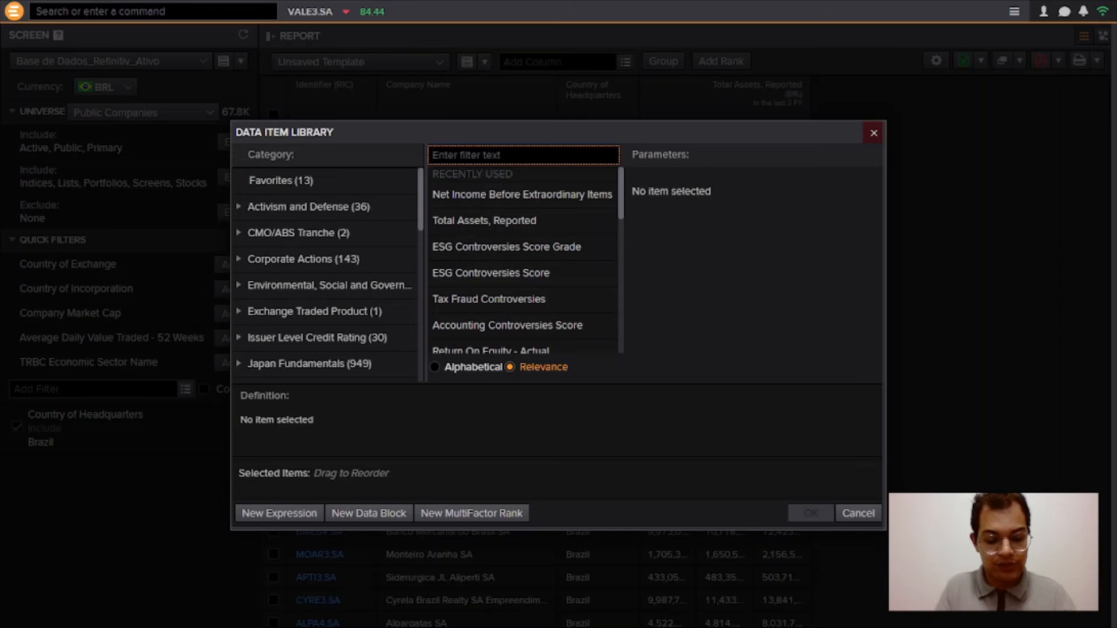
type("net income inc")
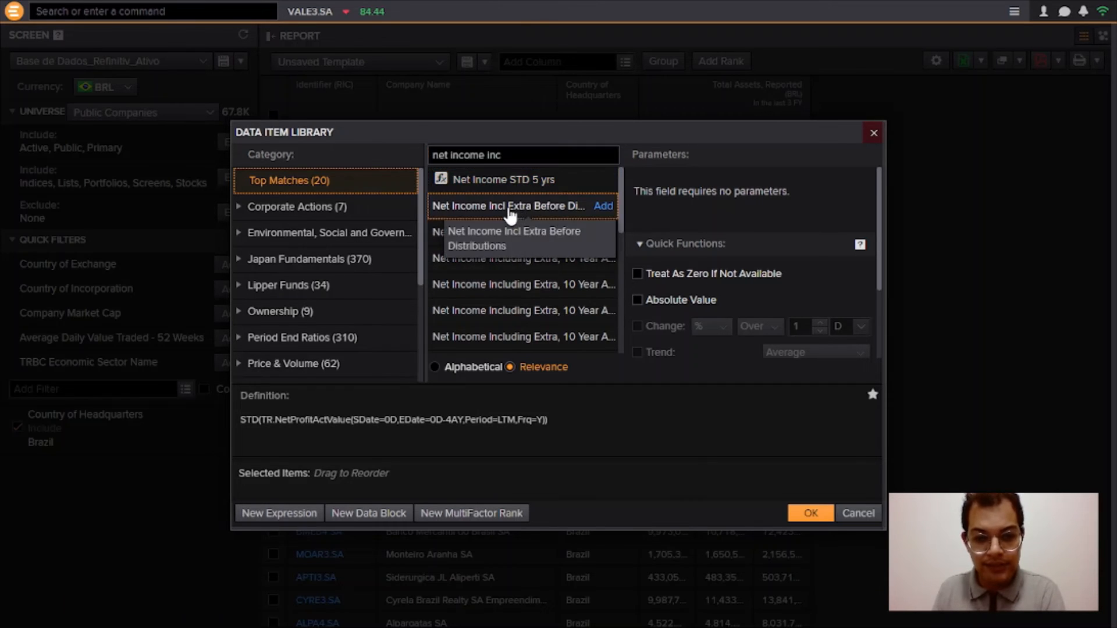
left_click(607, 209)
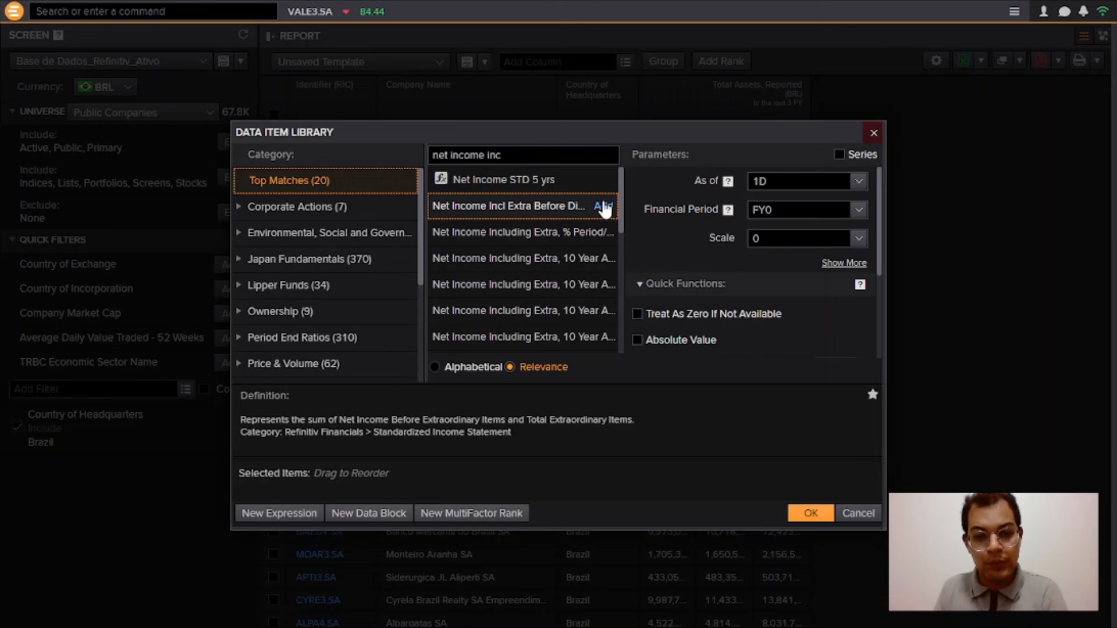
left_click(604, 206)
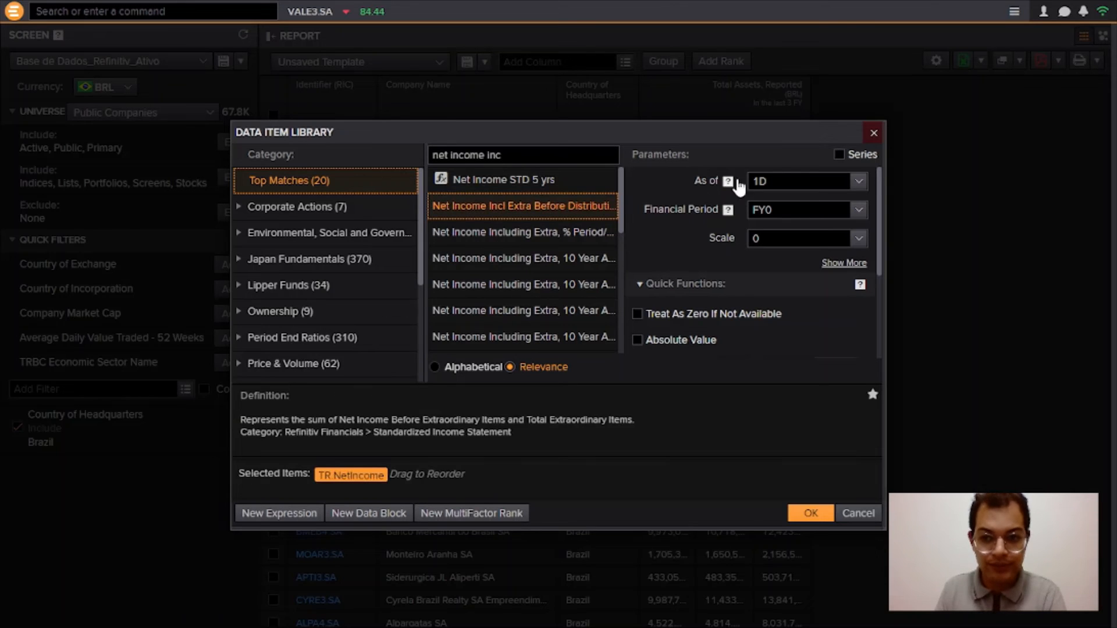
Set the net income item as a series of the last 3 FY, ordered Oldest to Newest, and add it to the report.
left_click(839, 150)
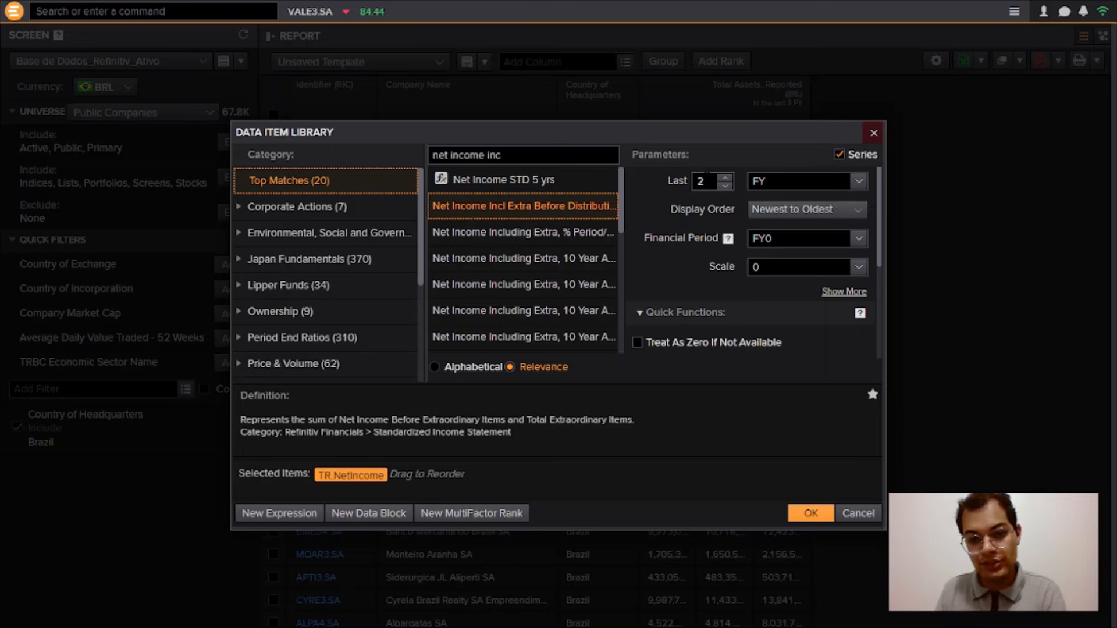
key("BackSpace")
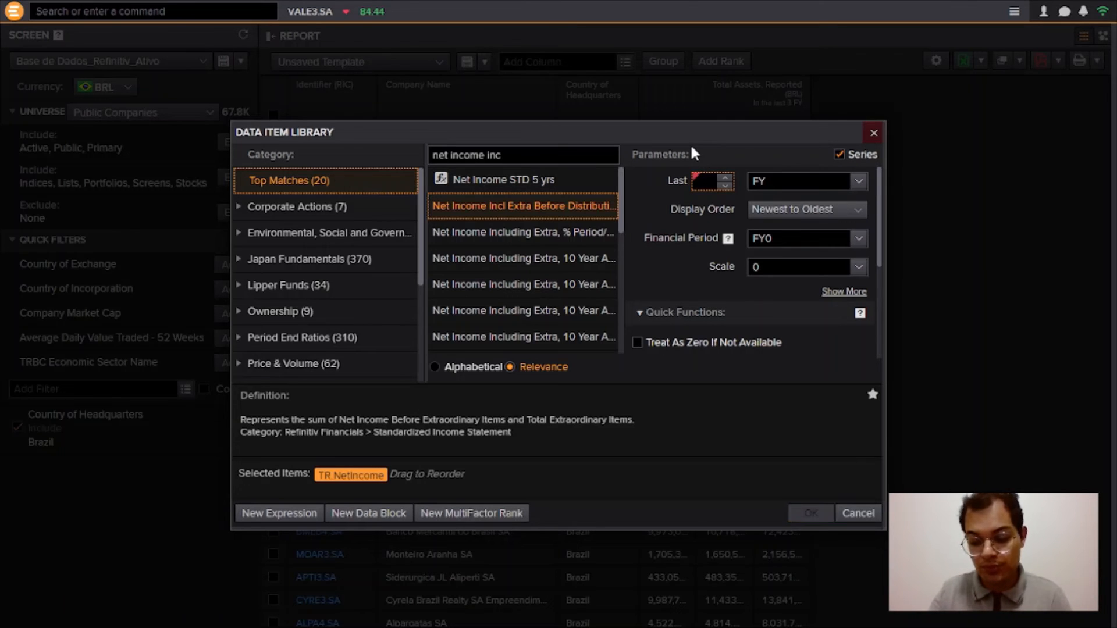
type("3")
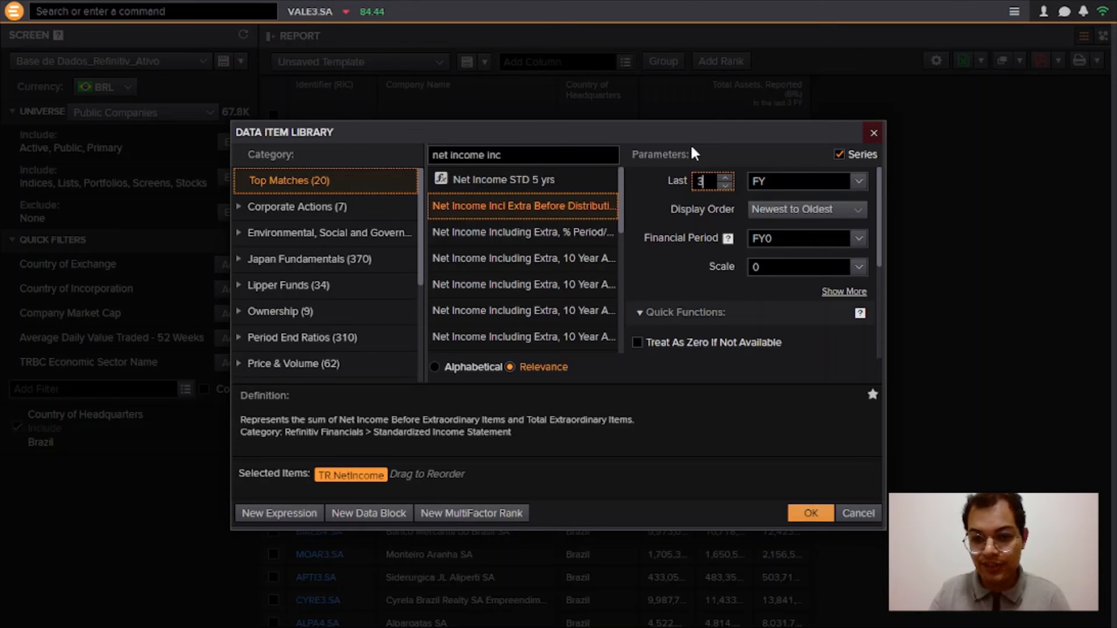
left_click(858, 181)
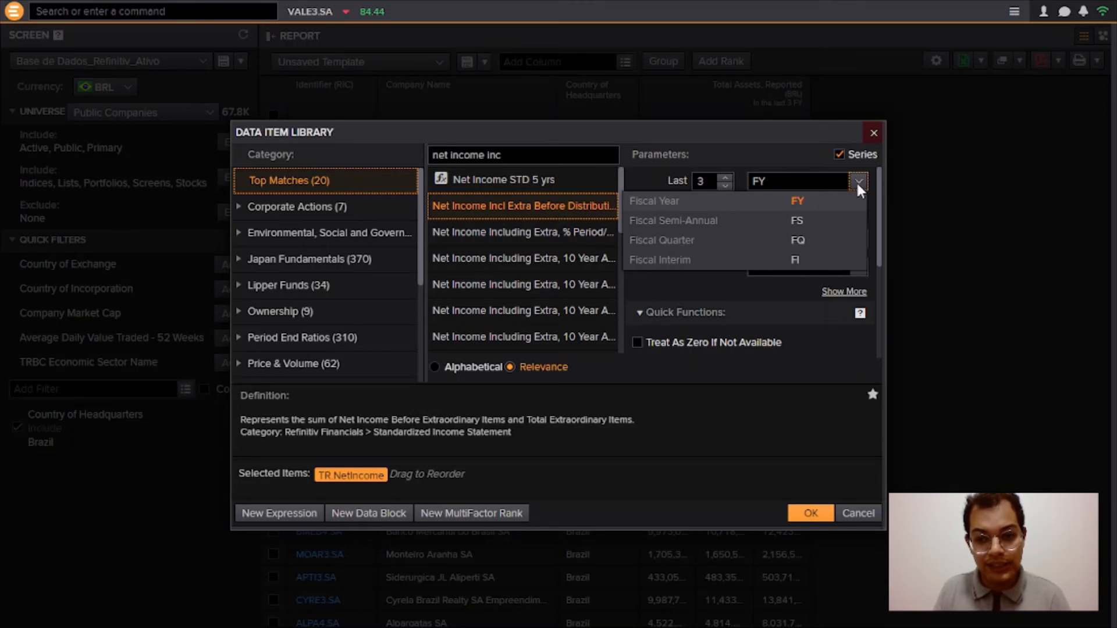
left_click(788, 204)
left_click(790, 210)
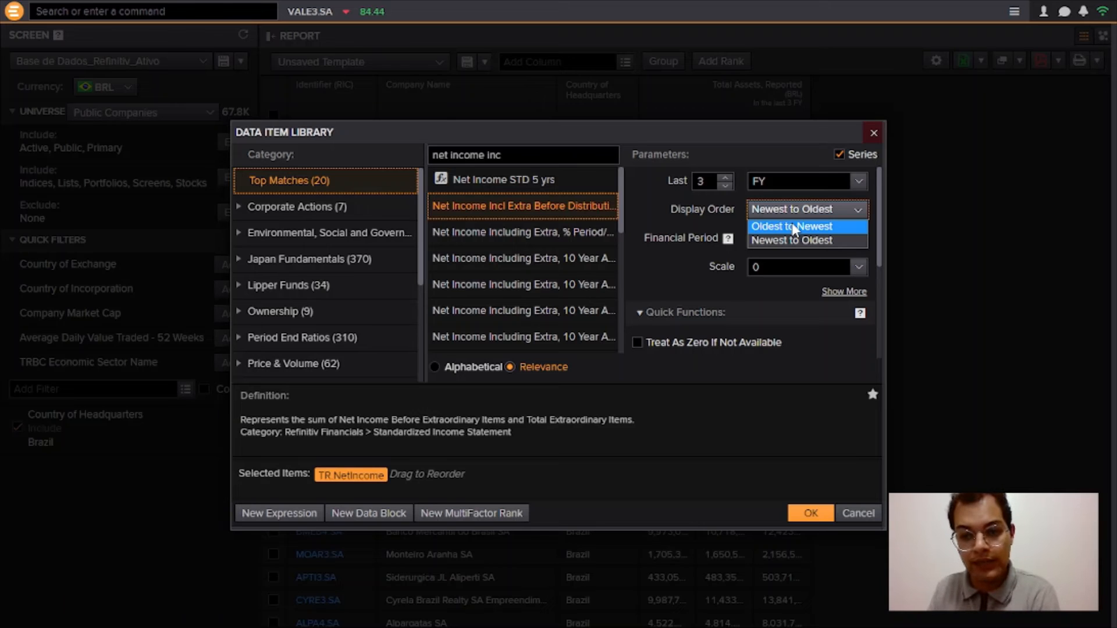
left_click(794, 227)
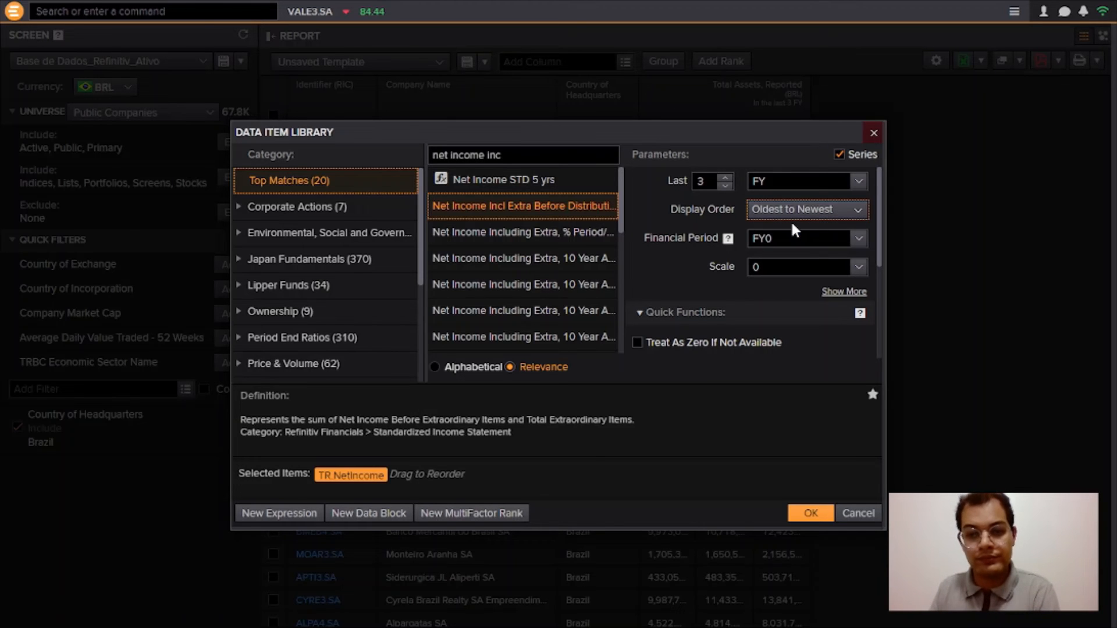
left_click(815, 514)
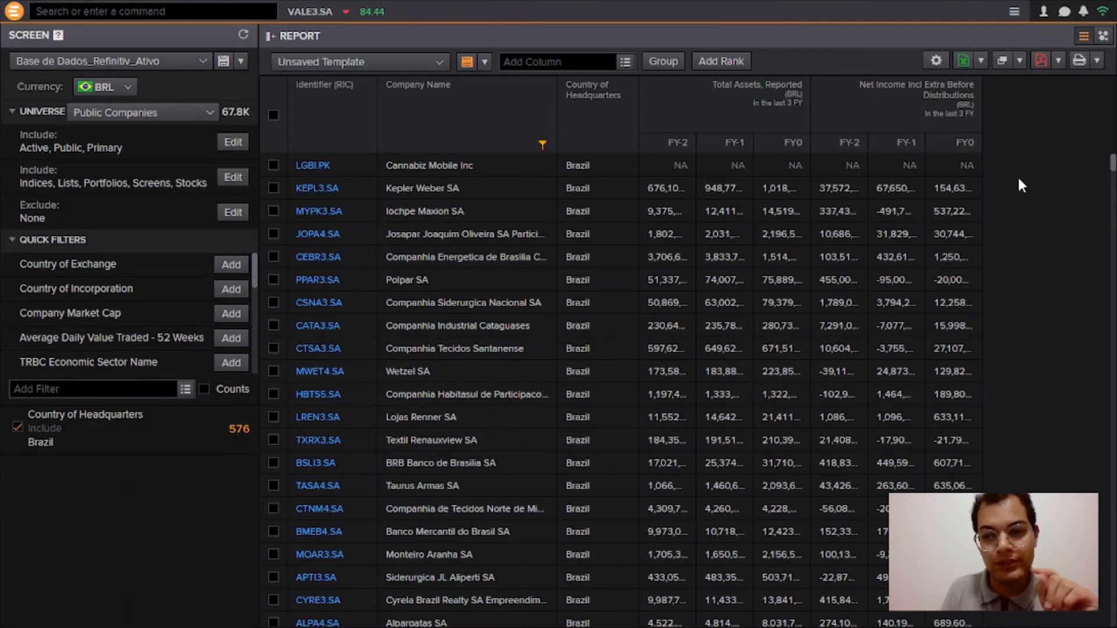
Filter the report's Company Name column to Vale SA to check its total assets and net income.
left_click(543, 145)
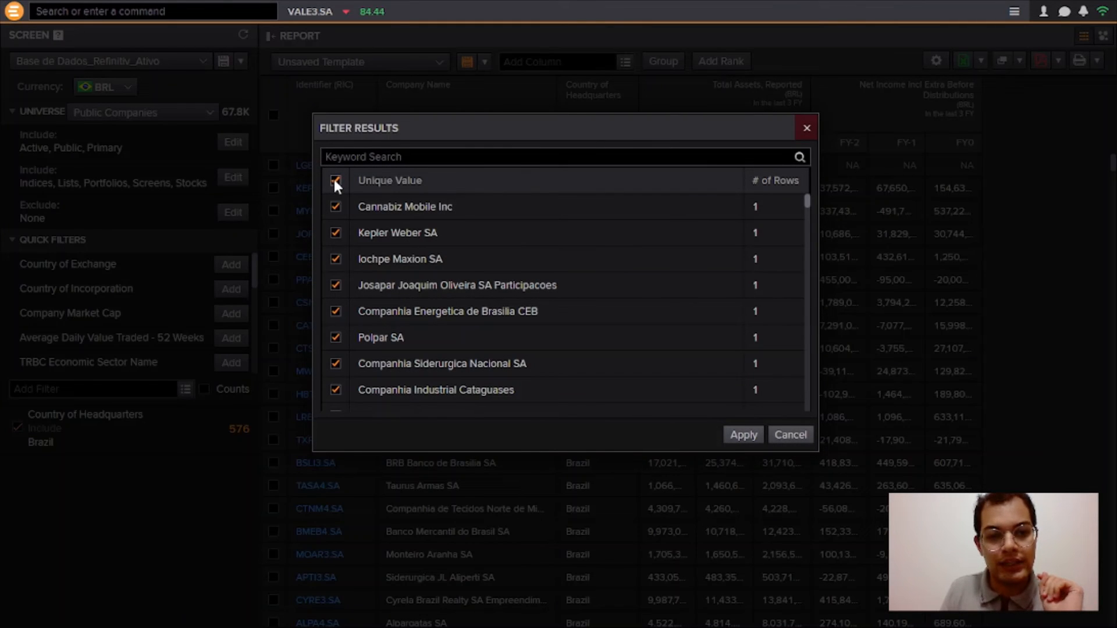
left_click(346, 157)
type("vale")
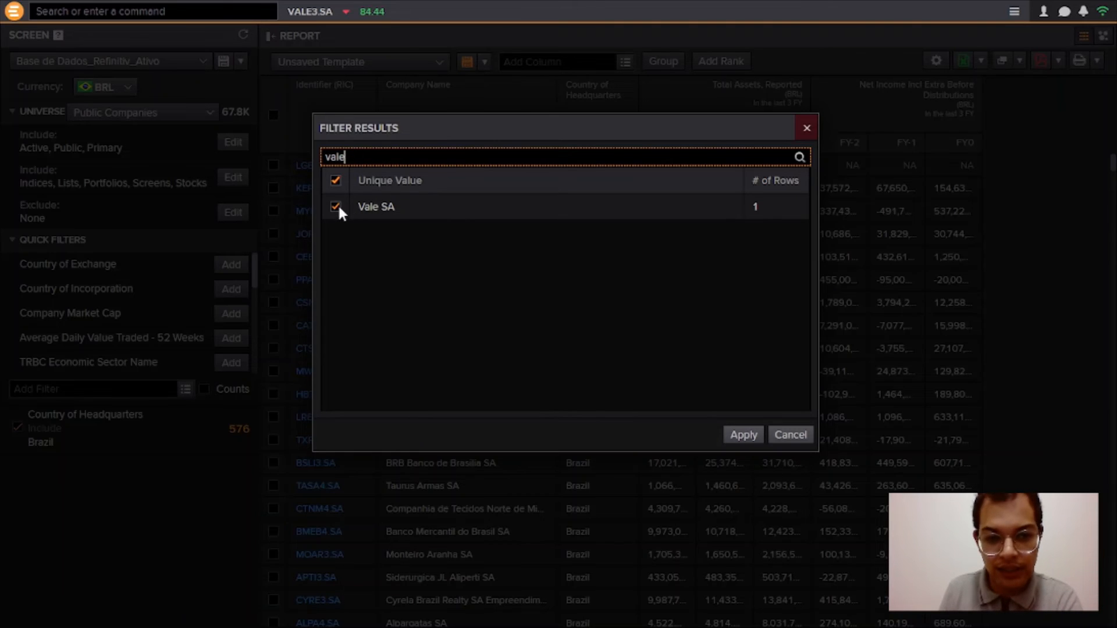
left_click(742, 435)
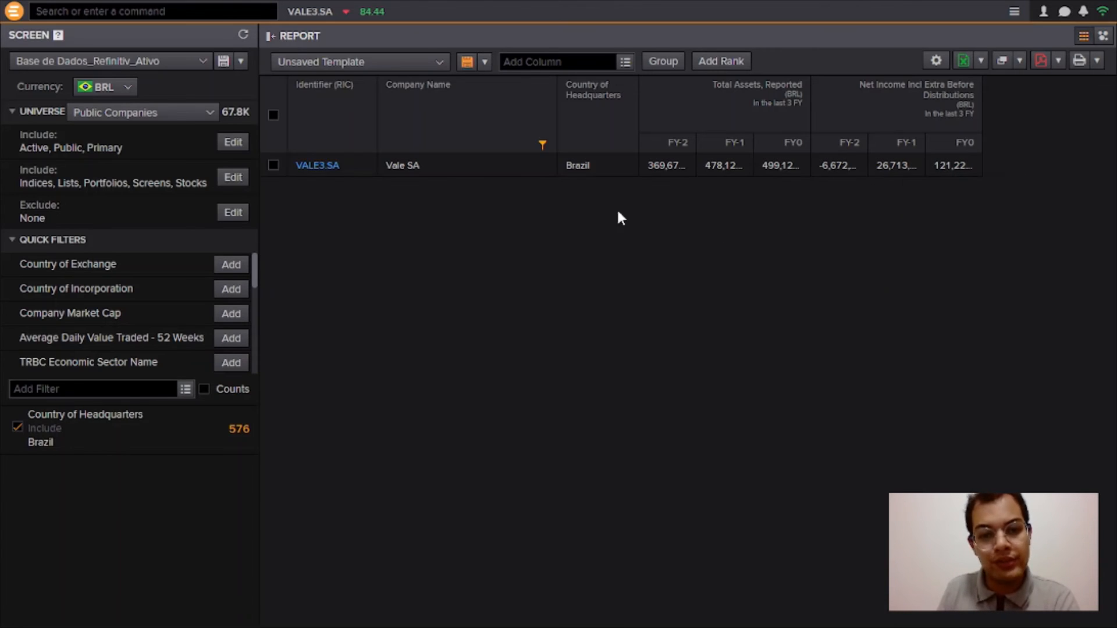
Reselect all values in the Company Name filter to list every company in the report again.
left_click(542, 145)
left_click(335, 180)
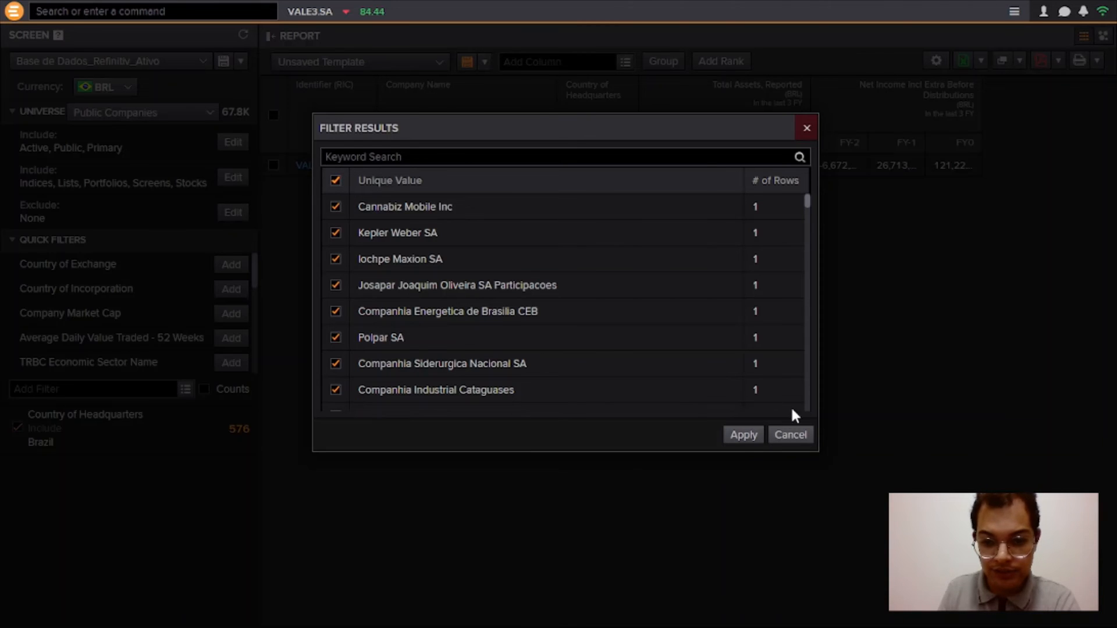
left_click(743, 435)
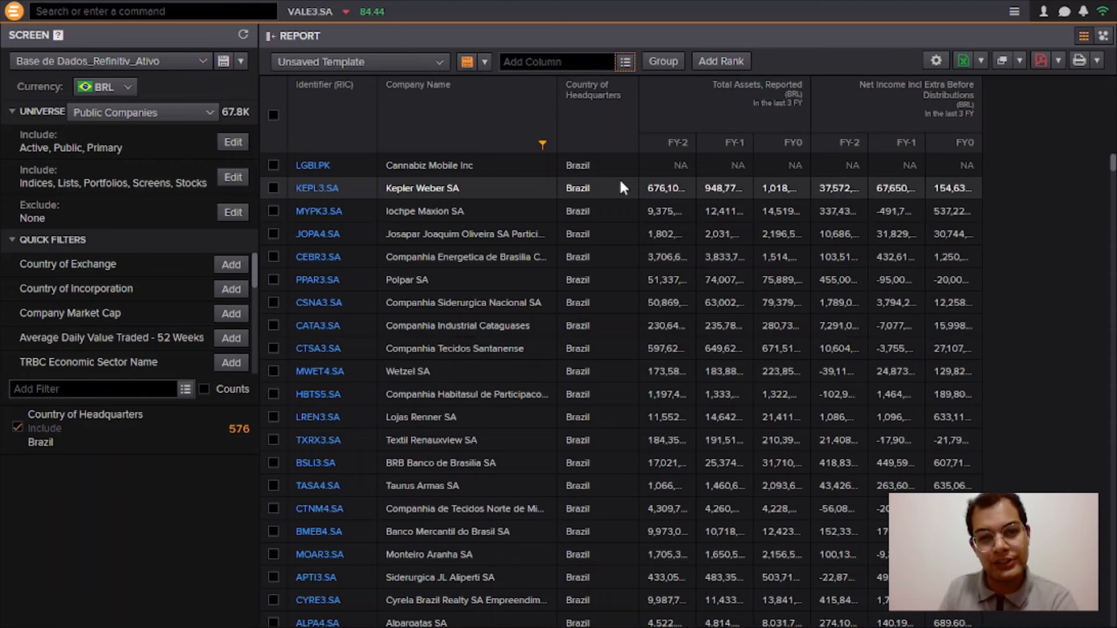
Sort the report in ascending order by FY-2 Total Assets, Reported, review the rows and export it to Excel.
left_click(674, 143)
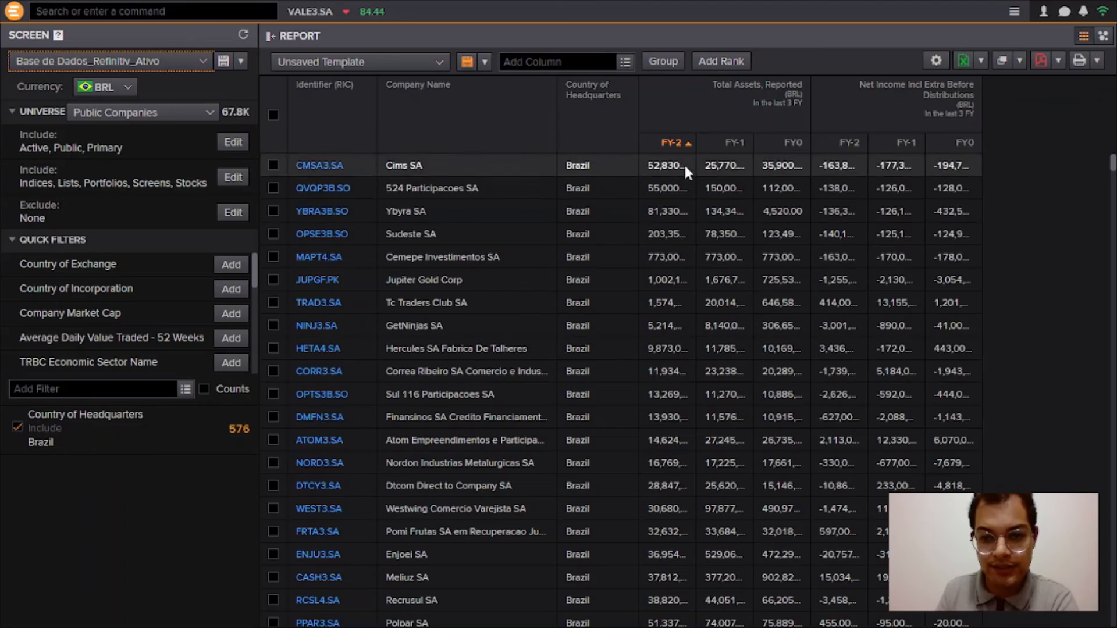
scroll(734, 224, "down", 20)
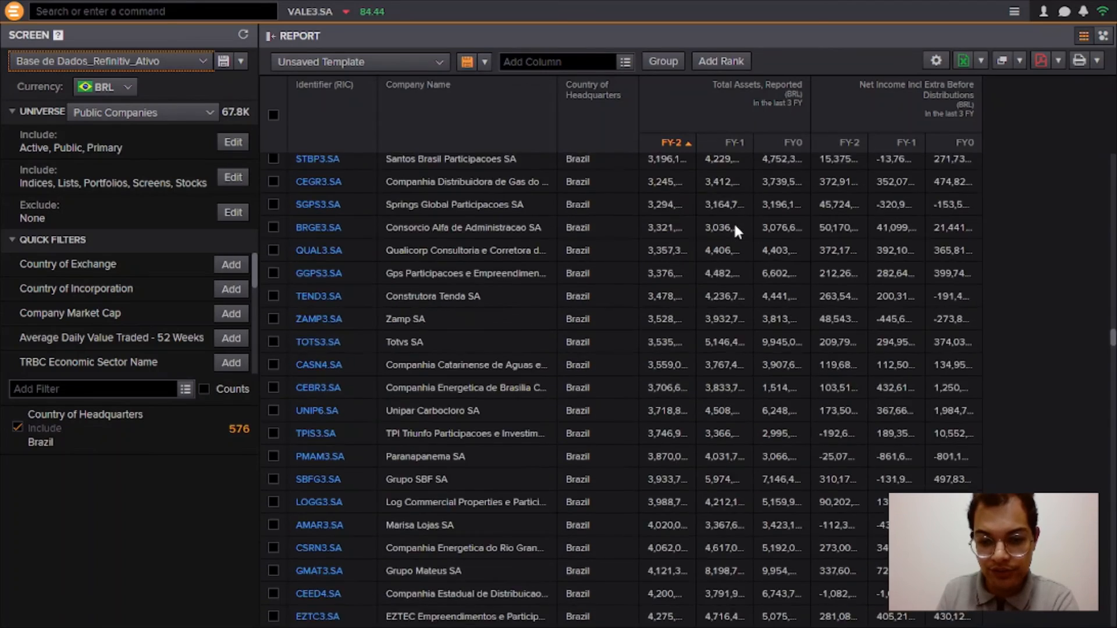
scroll(732, 218, "down", 20)
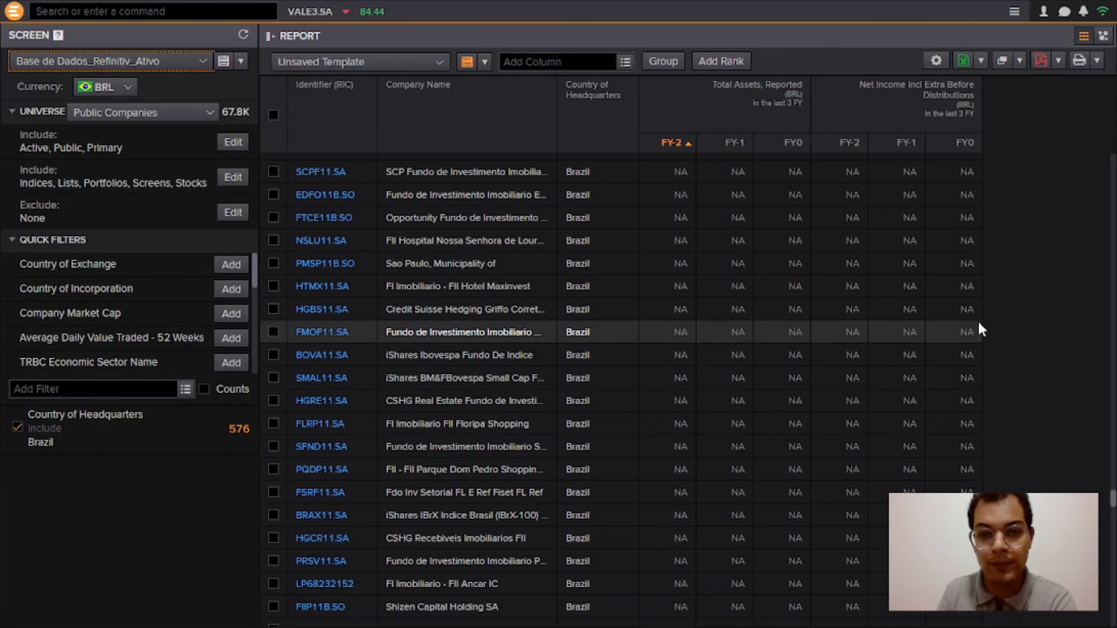
left_click(964, 64)
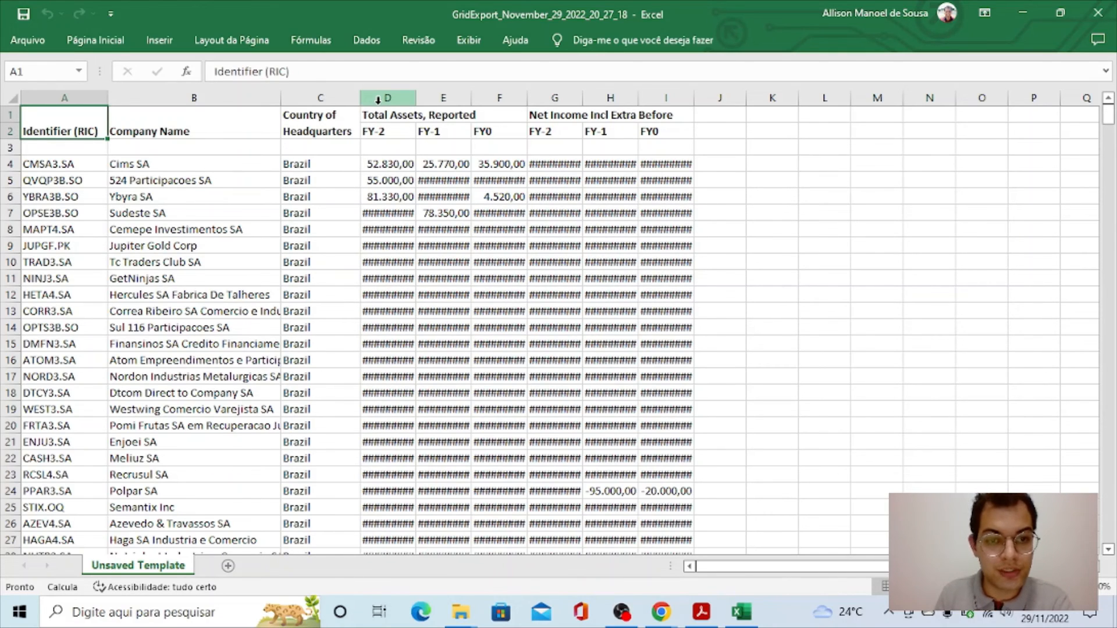
Widen columns D to I in the exported sheet to show the full values and add filters to header row 2.
left_click_drag(378, 100, 654, 98)
left_click_drag(415, 99, 443, 98)
left_click(9, 130)
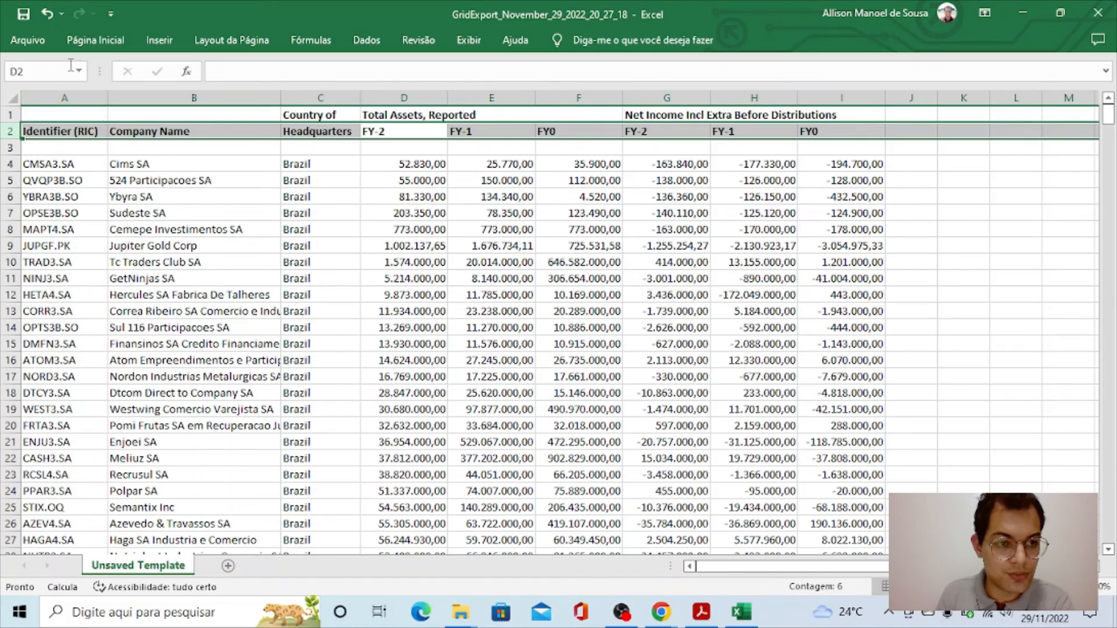
left_click(95, 40)
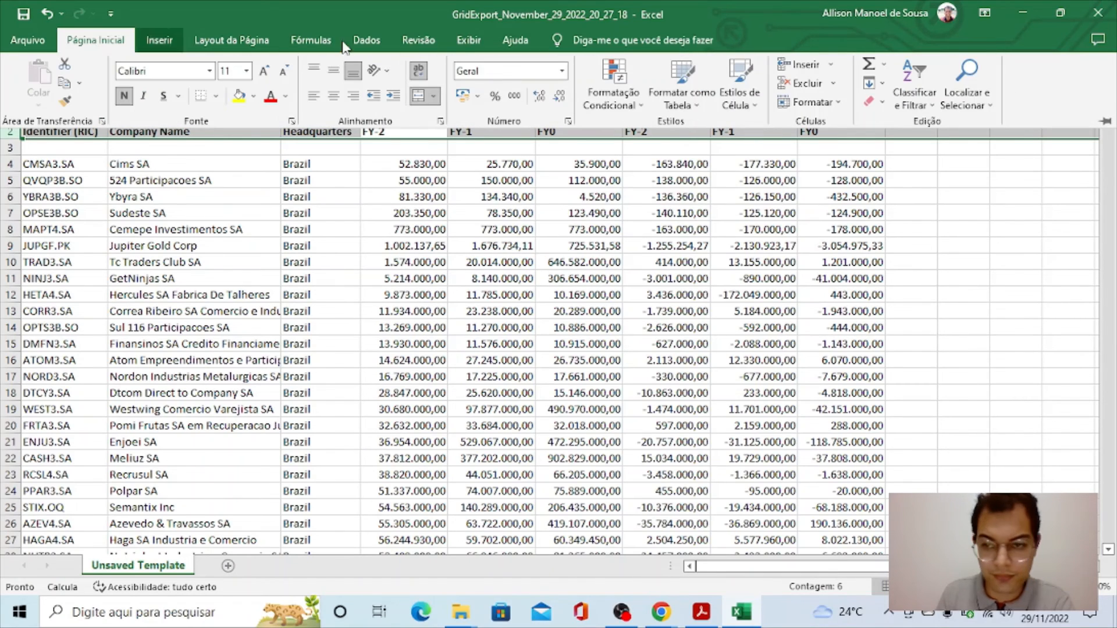
left_click(931, 87)
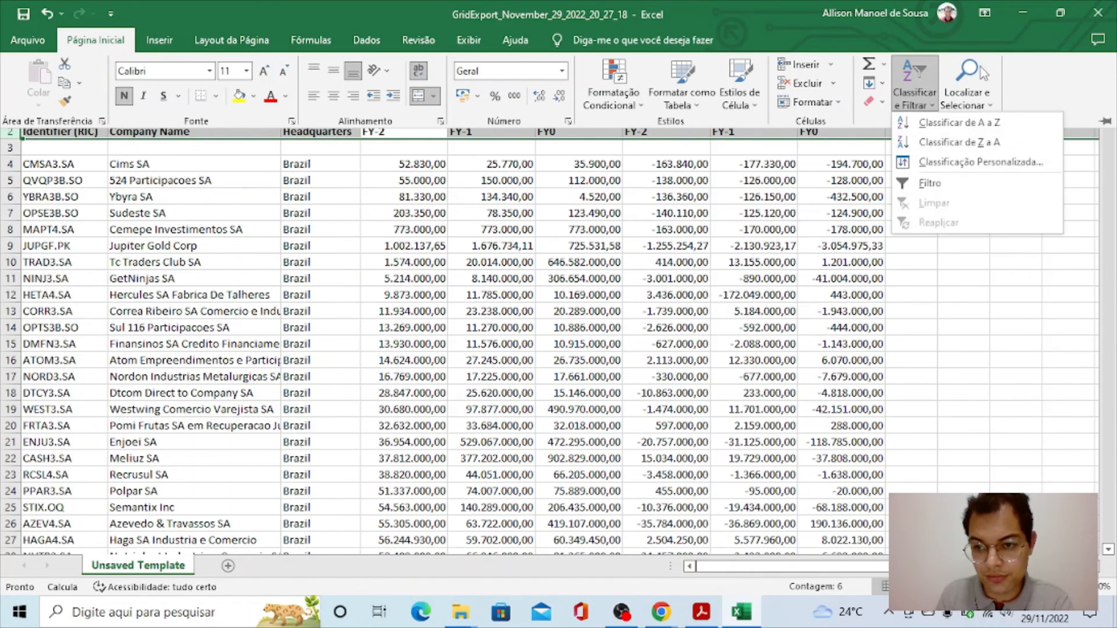
left_click(929, 184)
left_click(832, 185)
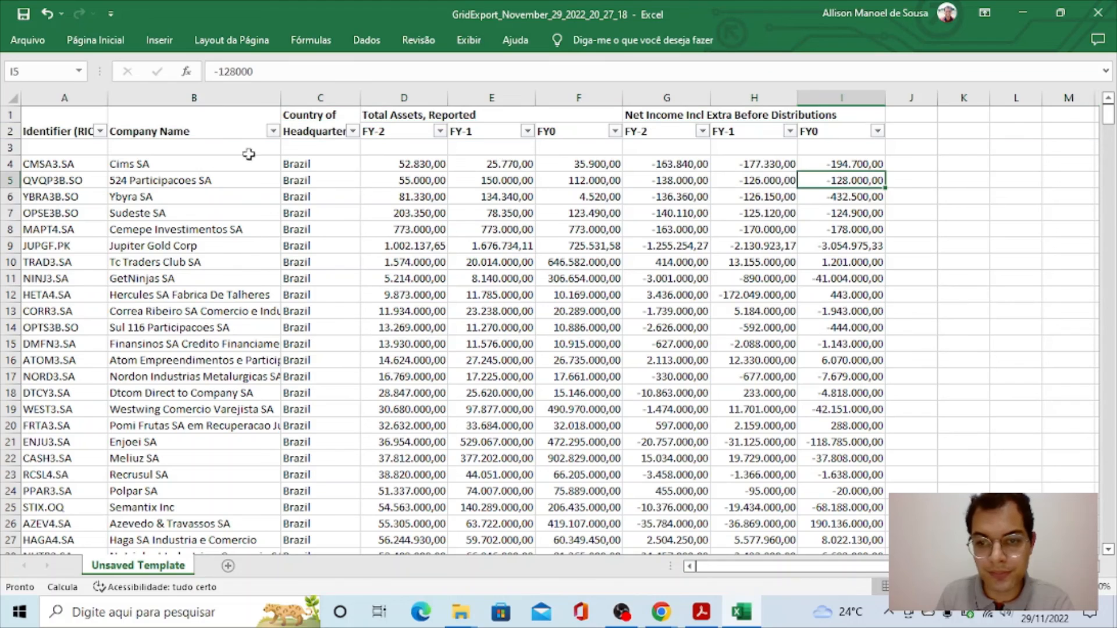
Delete the blank row 3 below the headers and sort the rows by Total Assets FY-2 from smallest to largest.
left_click(8, 147)
right_click(8, 147)
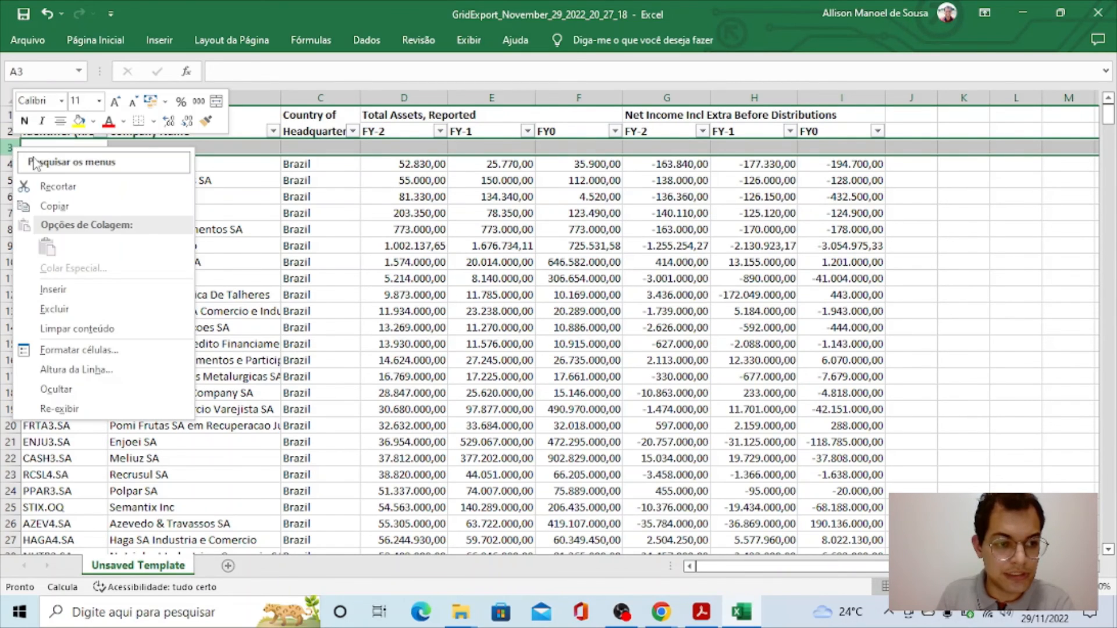
left_click(55, 303)
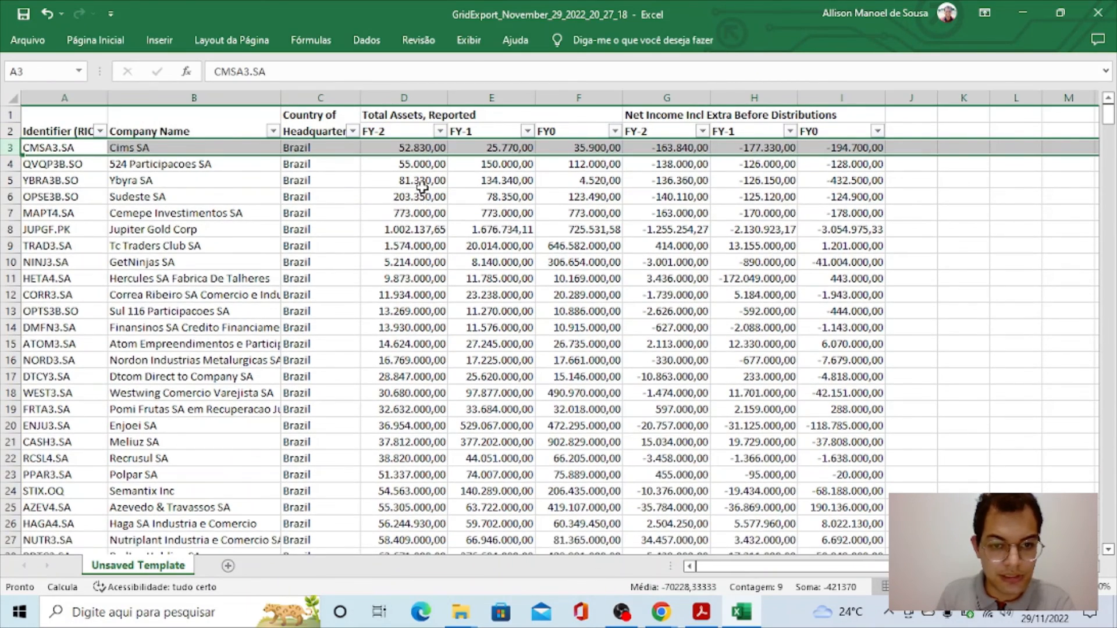
left_click(440, 131)
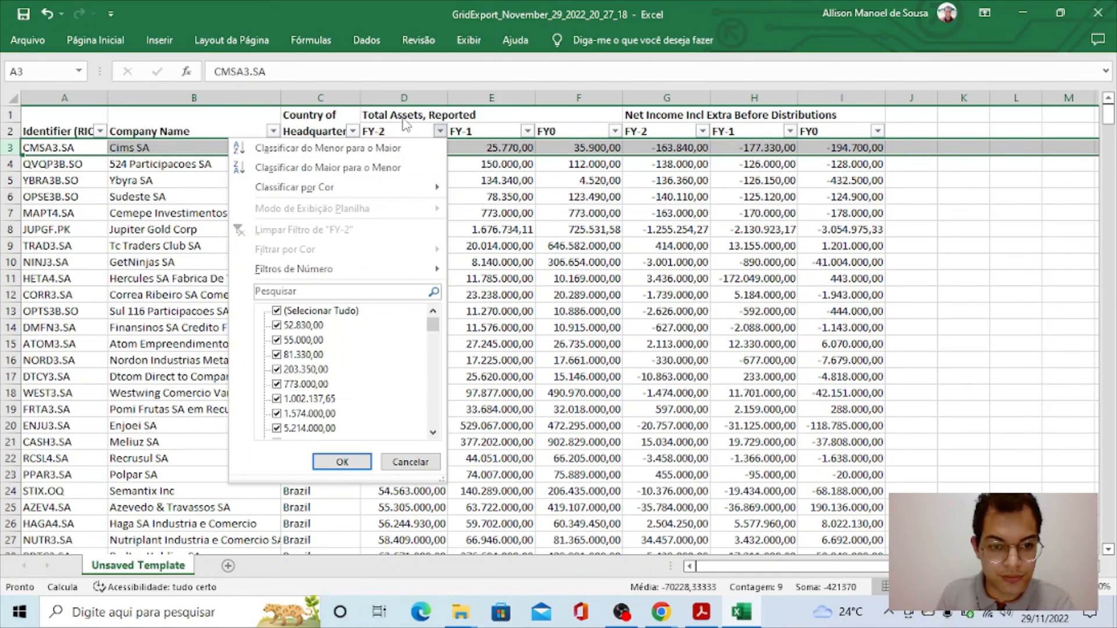
left_click(360, 148)
Review the sorted rows from top to bottom, checking which companies and funds lack total assets and net income data.
scroll(427, 267, "down", 20)
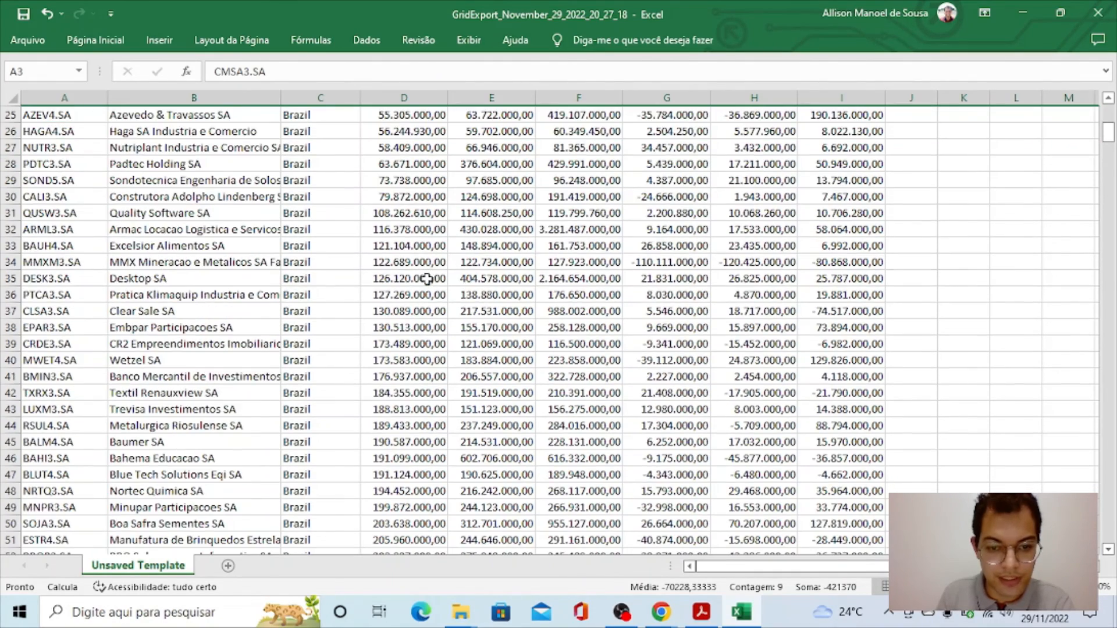
scroll(448, 351, "down", 20)
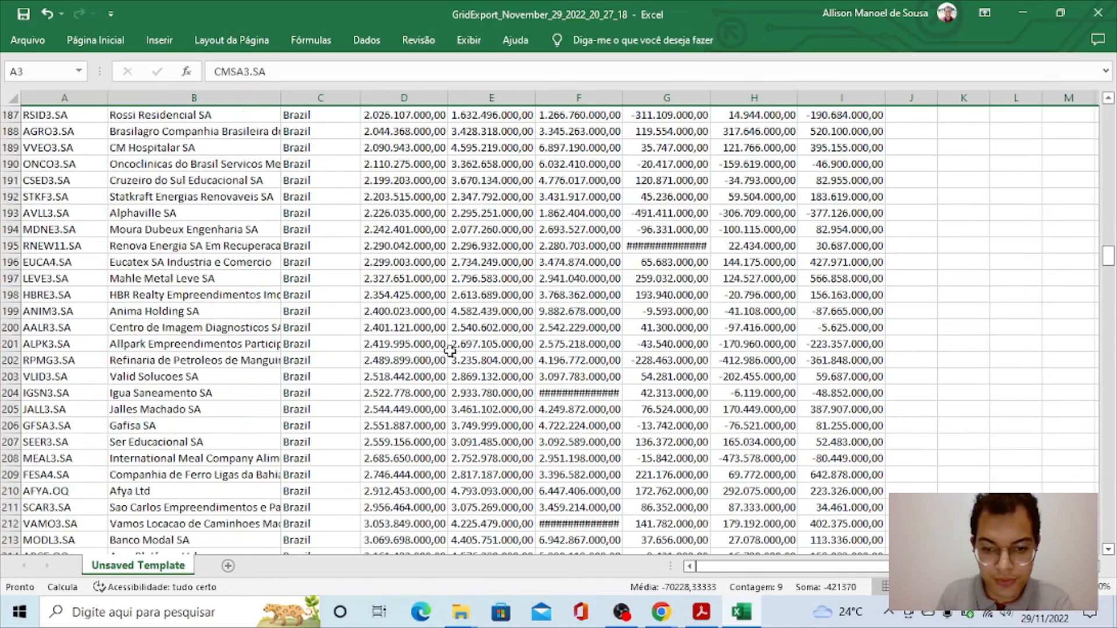
scroll(459, 372, "down", 20)
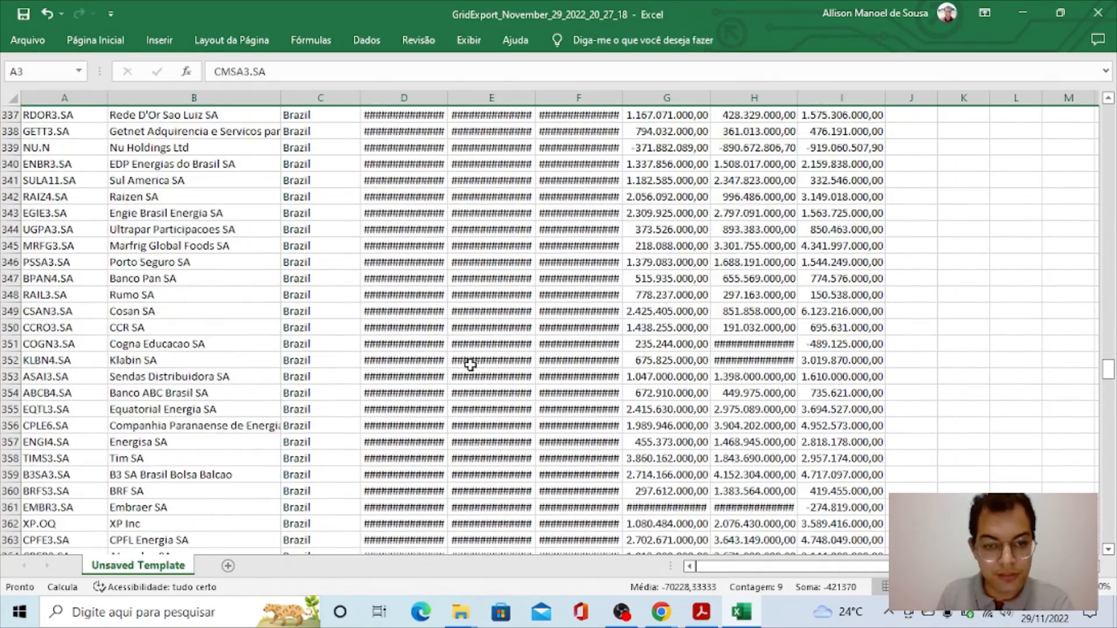
scroll(455, 378, "up", 13)
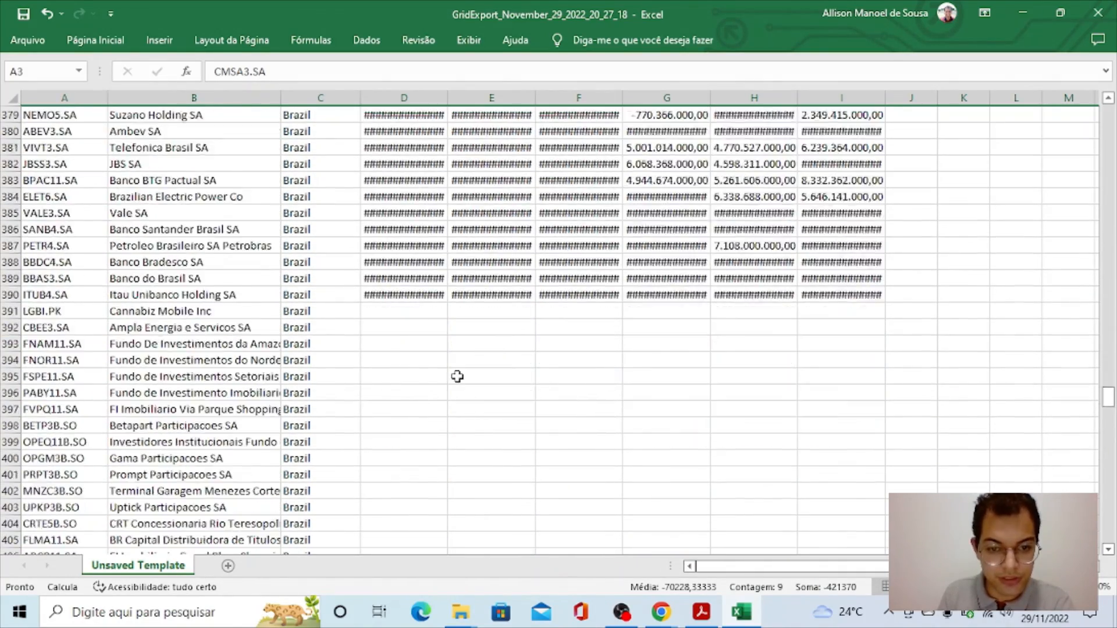
scroll(457, 378, "down", 17)
scroll(461, 376, "up", 7)
scroll(461, 376, "up", 10)
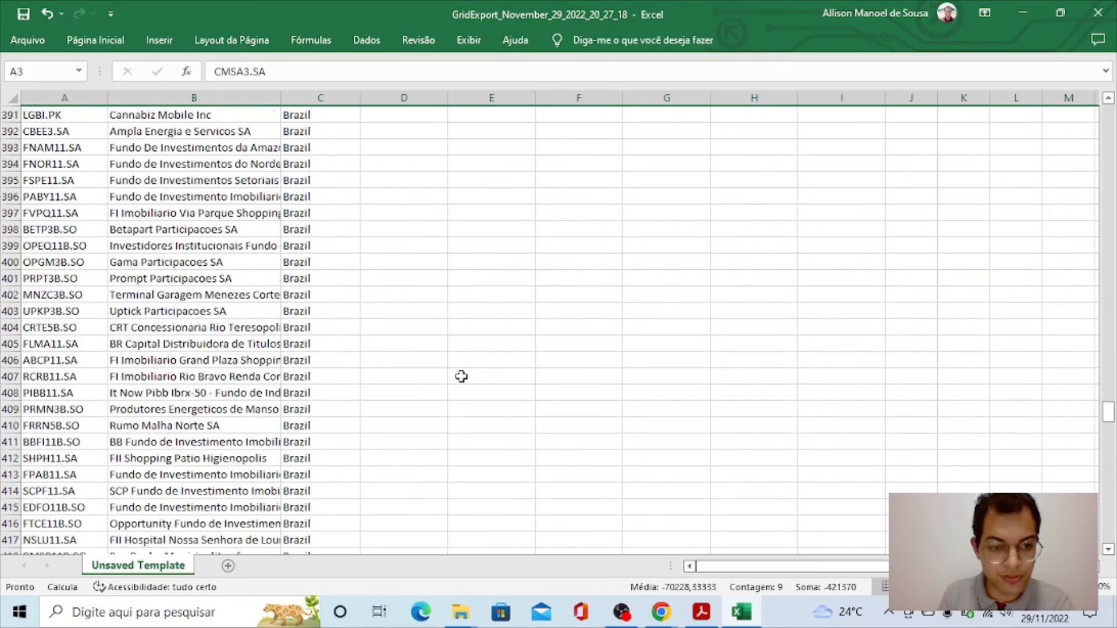
scroll(461, 377, "down", 3)
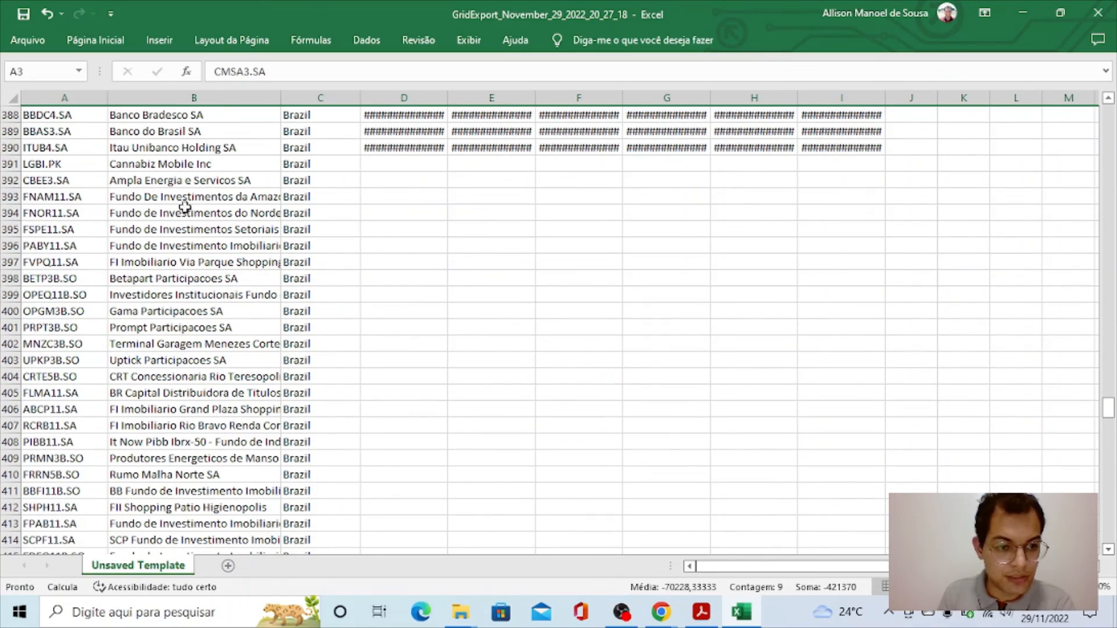
scroll(348, 182, "down", 2)
scroll(351, 183, "down", 1)
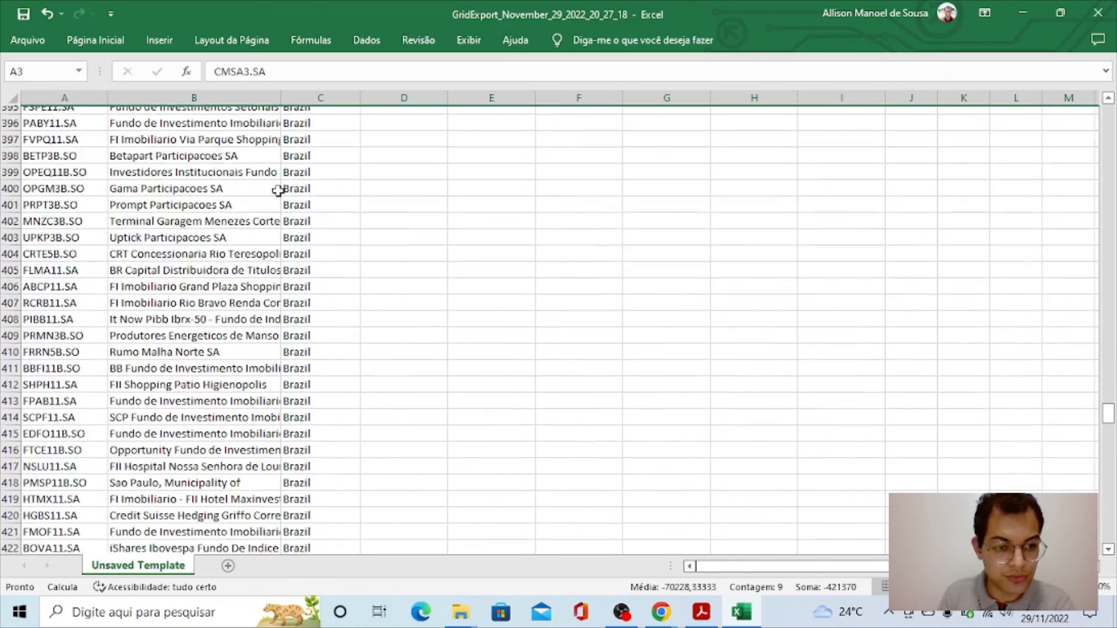
scroll(265, 196, "up", 3)
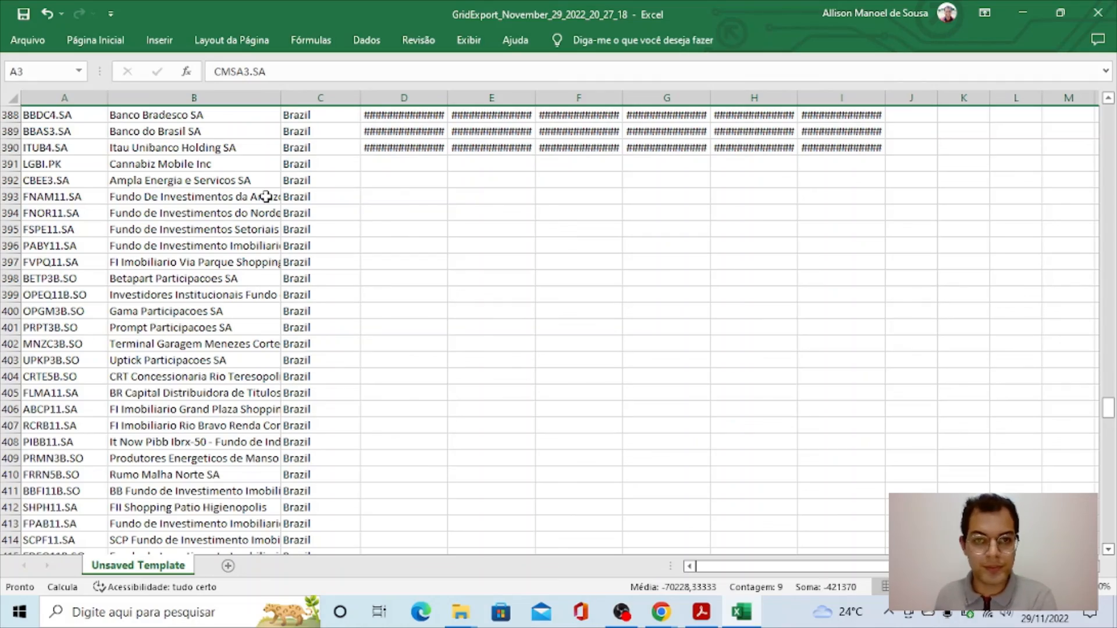
scroll(294, 215, "up", 10)
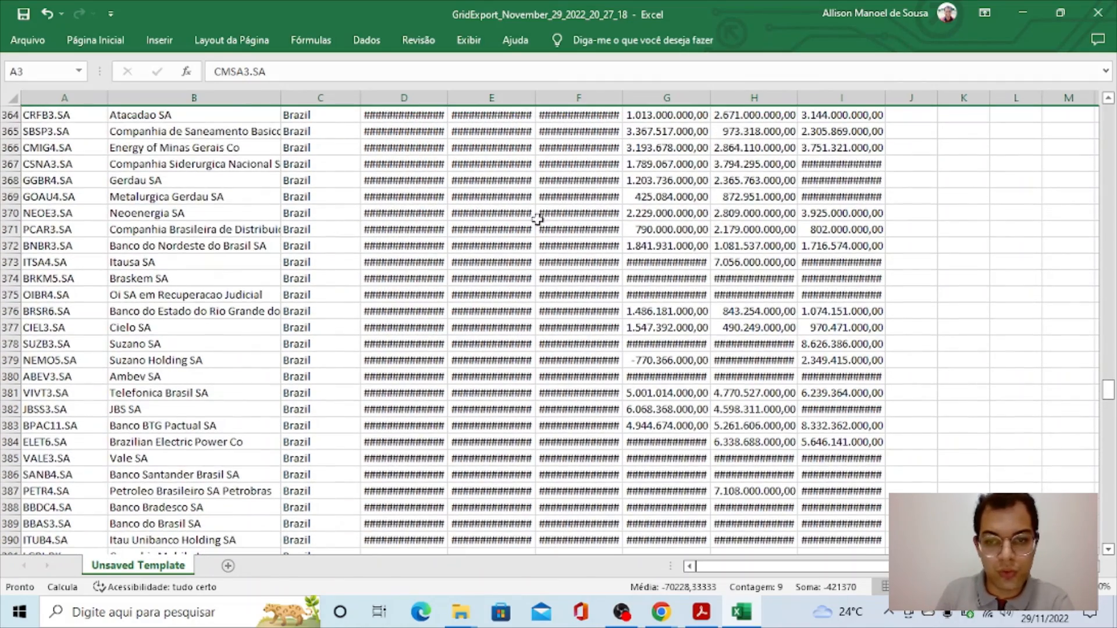
scroll(422, 317, "up", 20)
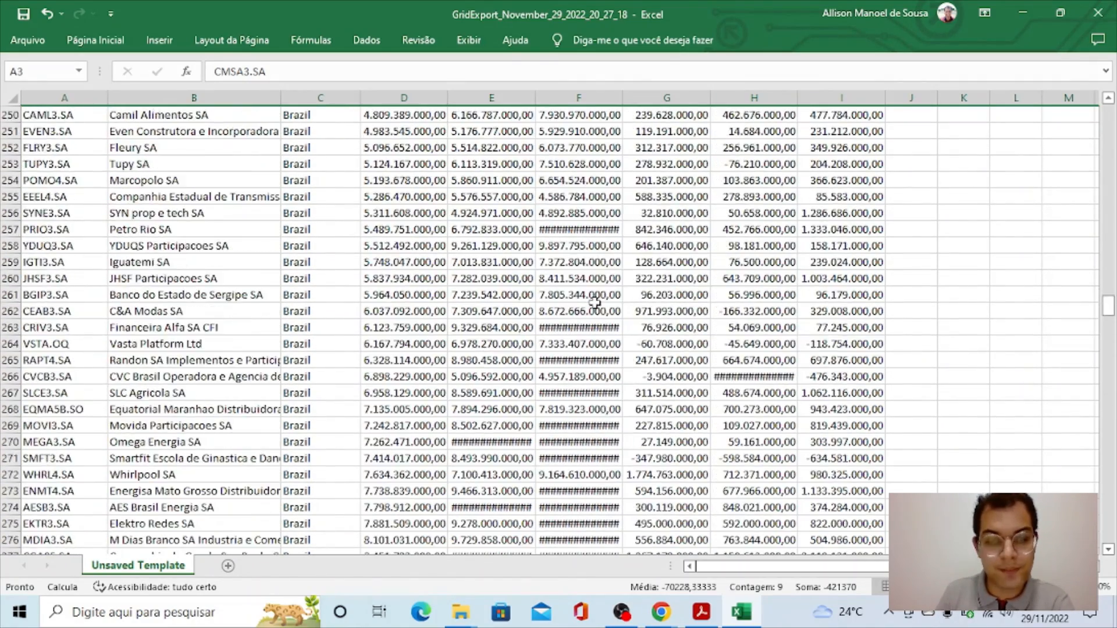
scroll(569, 317, "up", 20)
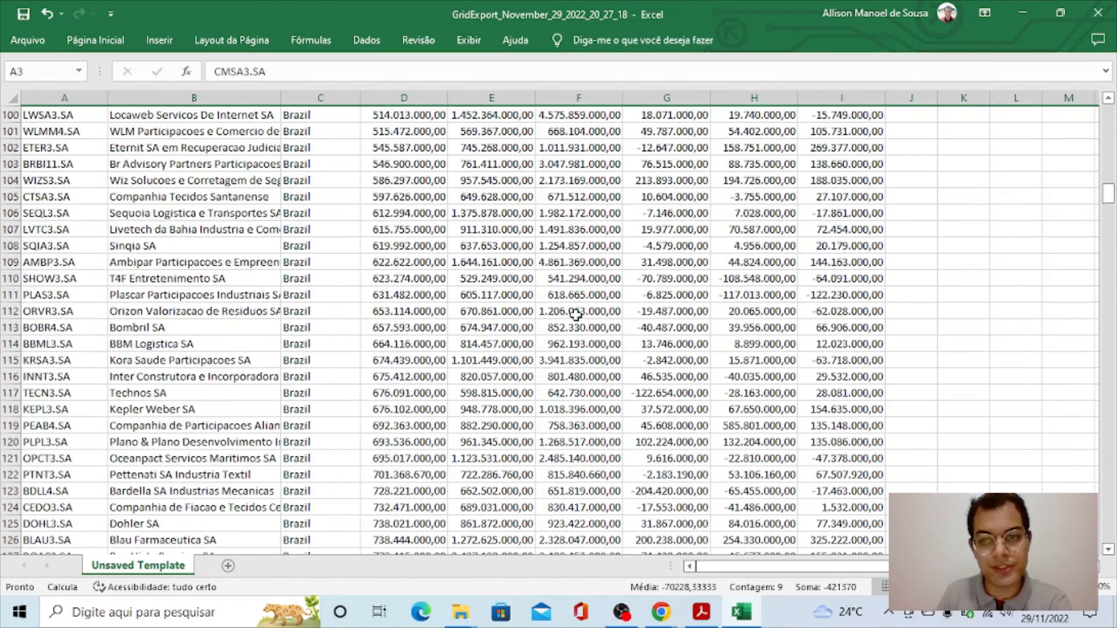
scroll(574, 311, "up", 20)
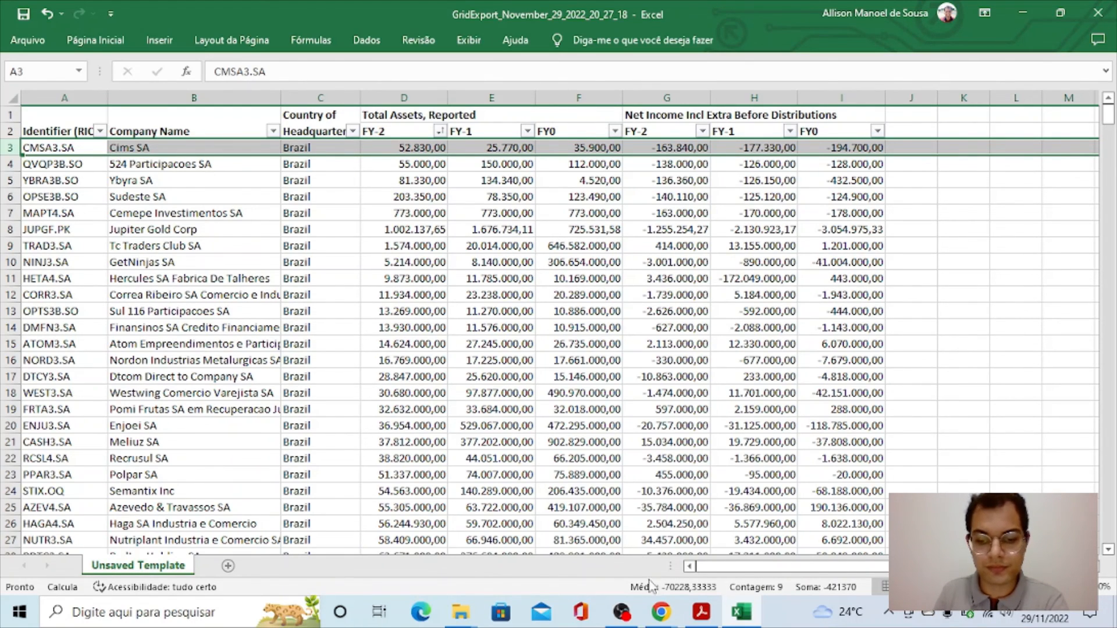
Switch to the Refinitiv Screener report in Chrome, display it full screen and look through its company rows.
left_click(663, 615)
left_click(575, 544)
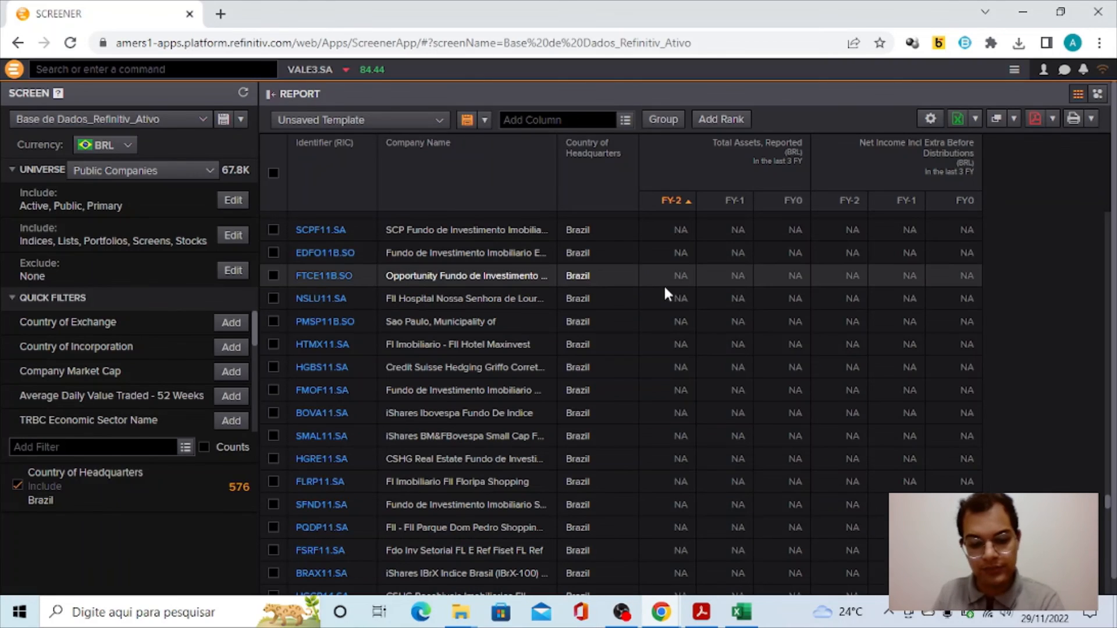
key("F11")
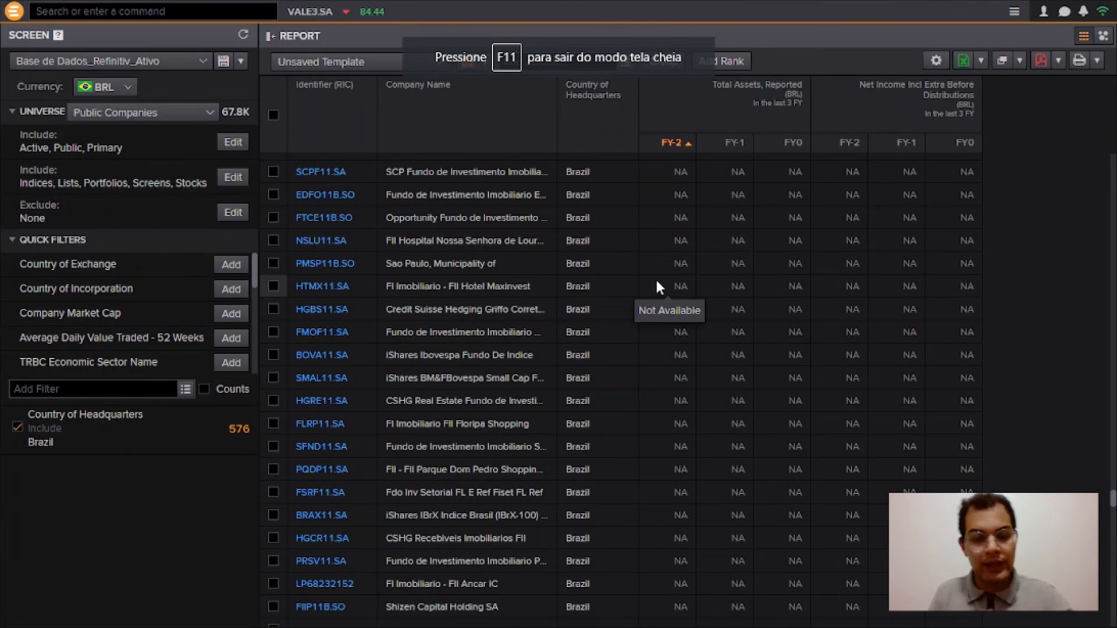
scroll(669, 288, "up", 20)
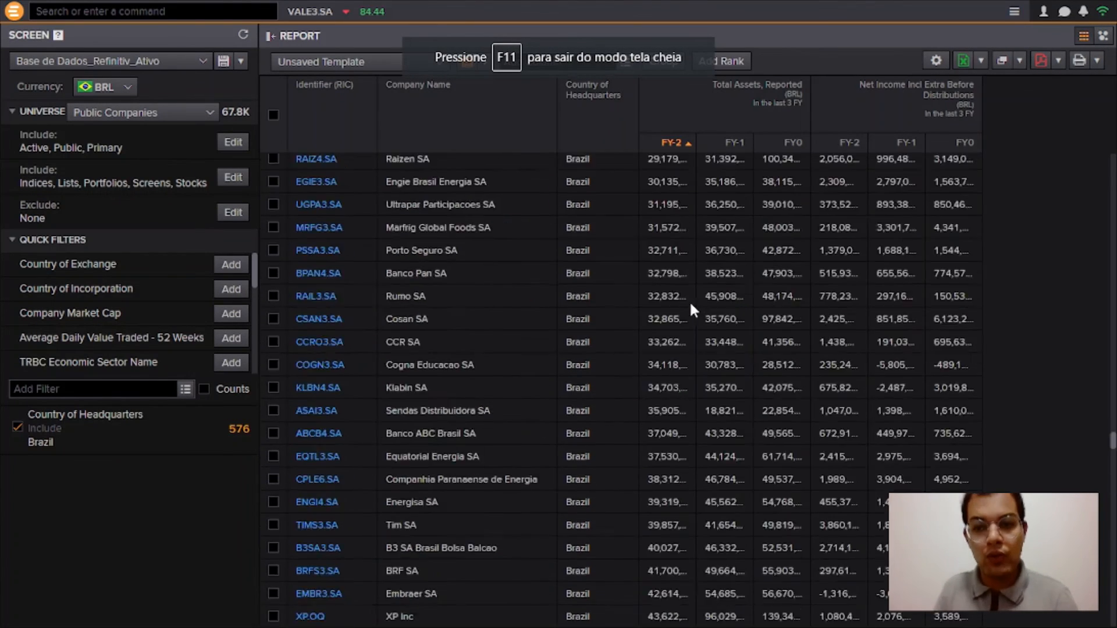